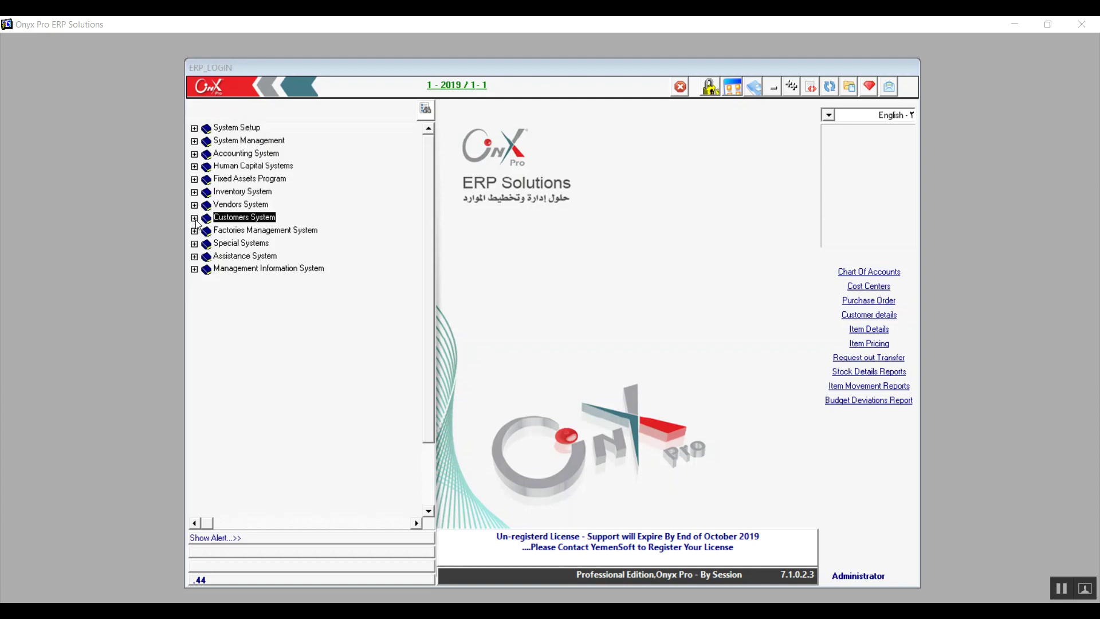
- Open the Sales Representative Details form from the inputs of the Accounts Receivable System under the Customers System
{"action": "left_click", "coordinate": [195, 218]}
{"action": "left_click", "coordinate": [211, 235]}
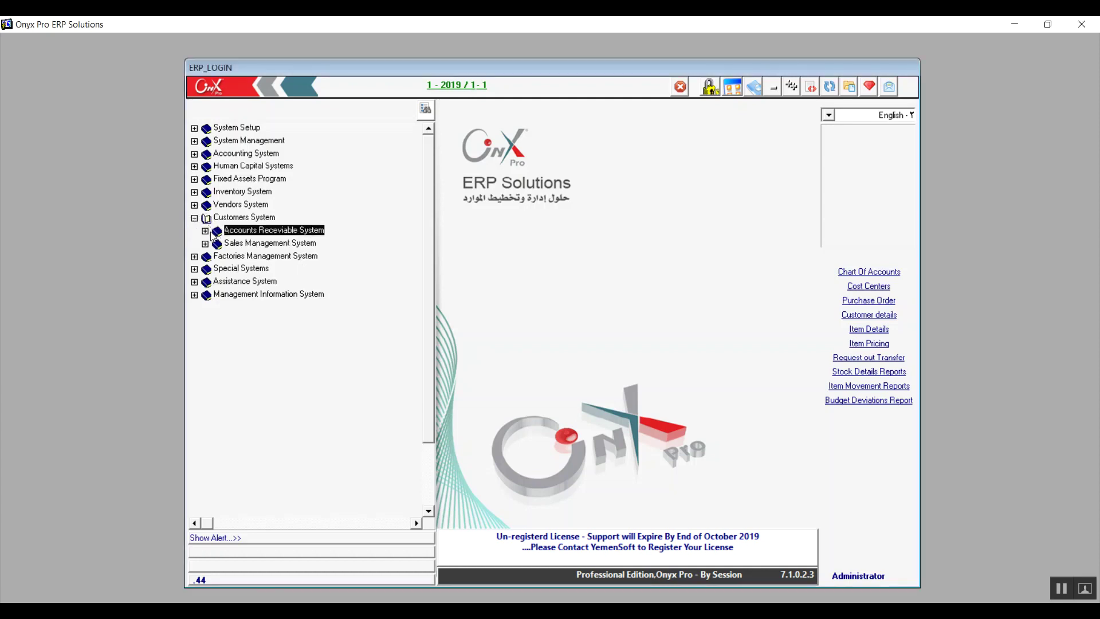
{"action": "left_click", "coordinate": [205, 231]}
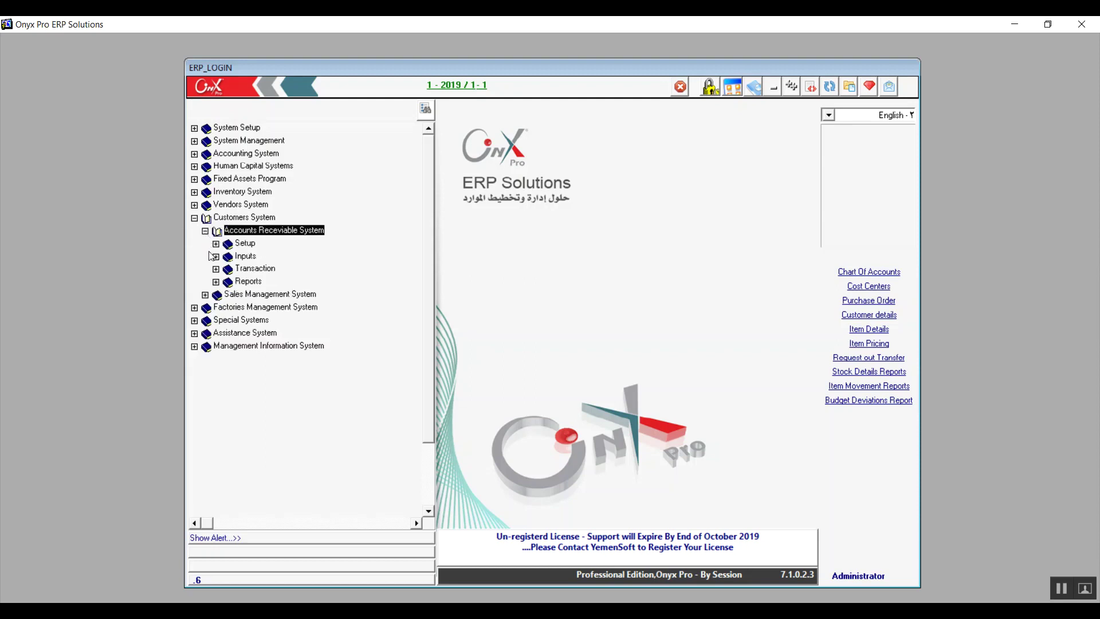
{"action": "left_click", "coordinate": [216, 257]}
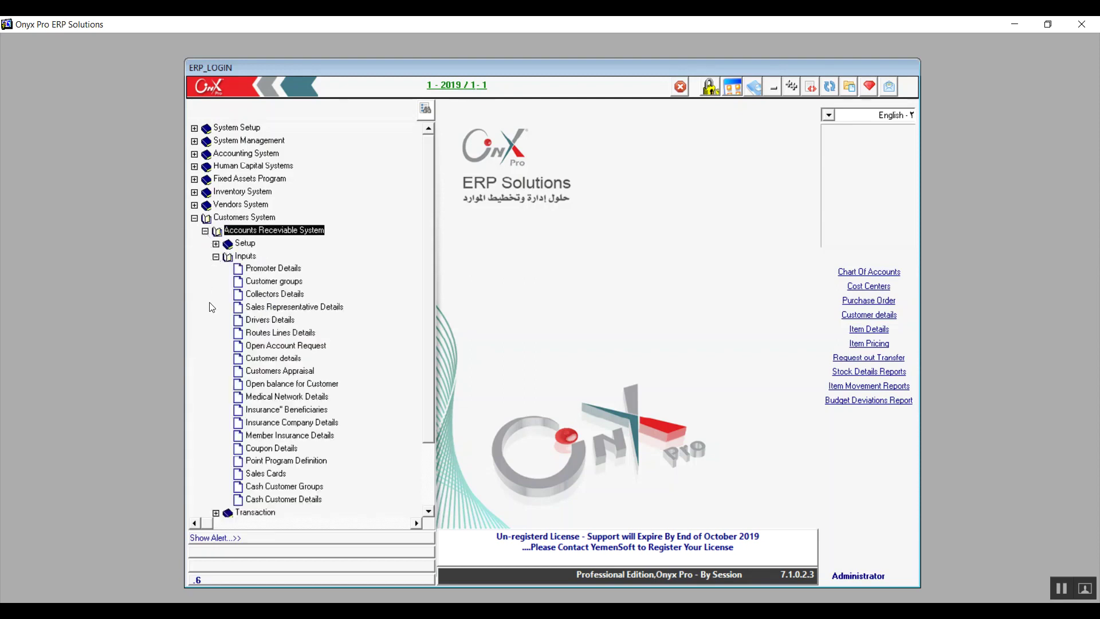
{"action": "left_click", "coordinate": [330, 310]}
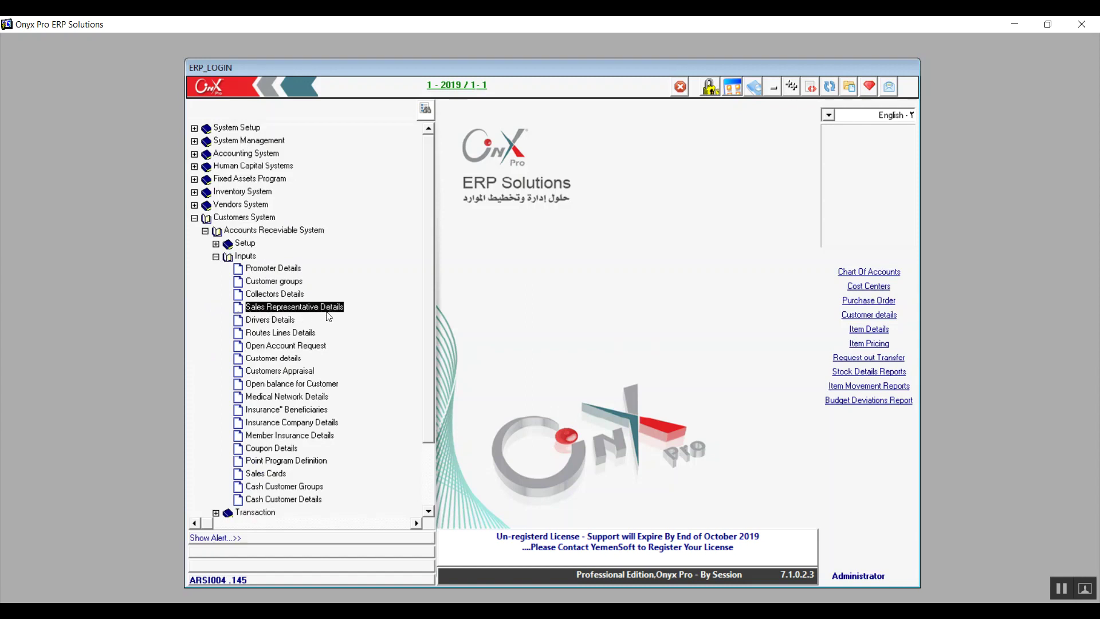
{"action": "double_click", "coordinate": [326, 311]}
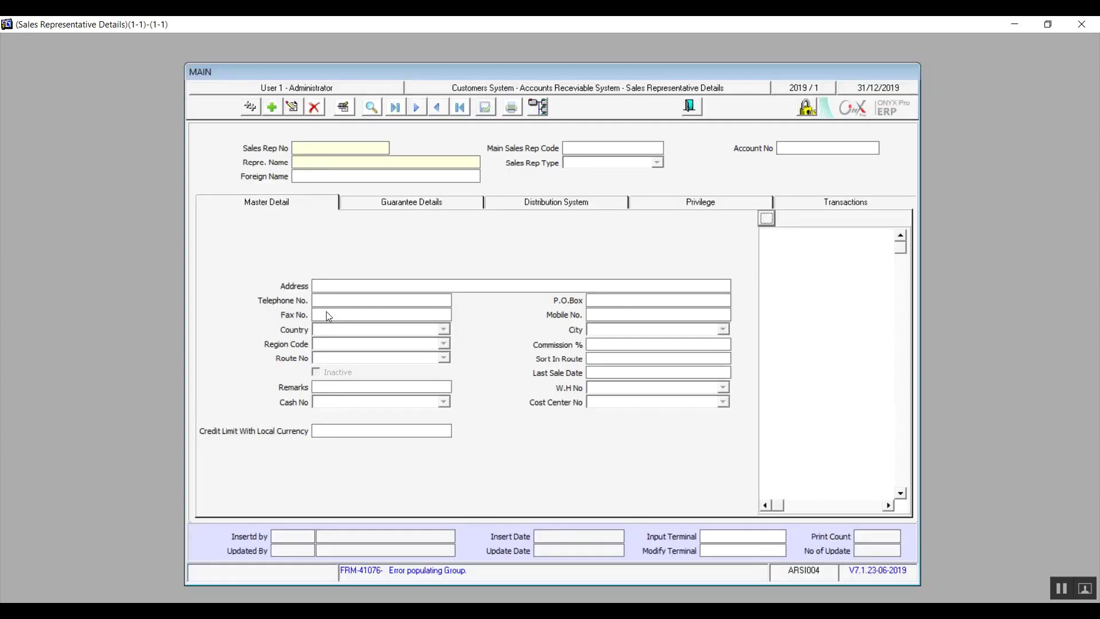
- Start a new sales representative record and enter "Name" as both the representative name and the foreign name
{"action": "left_click", "coordinate": [271, 107]}
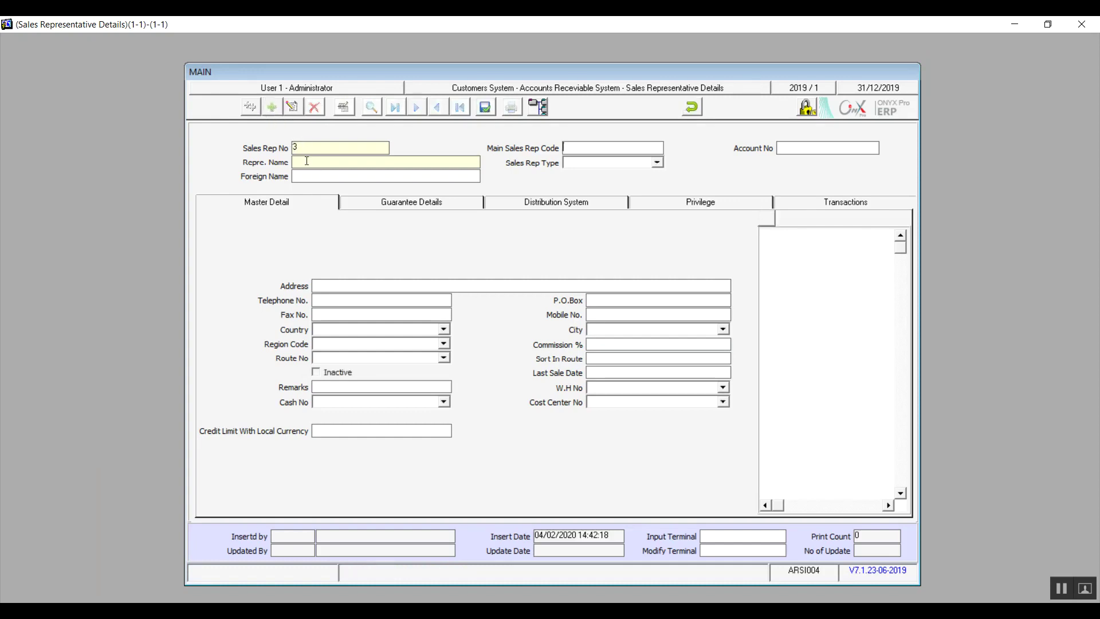
{"action": "type", "text": "NameName"}
{"action": "key", "text": "Tab"}
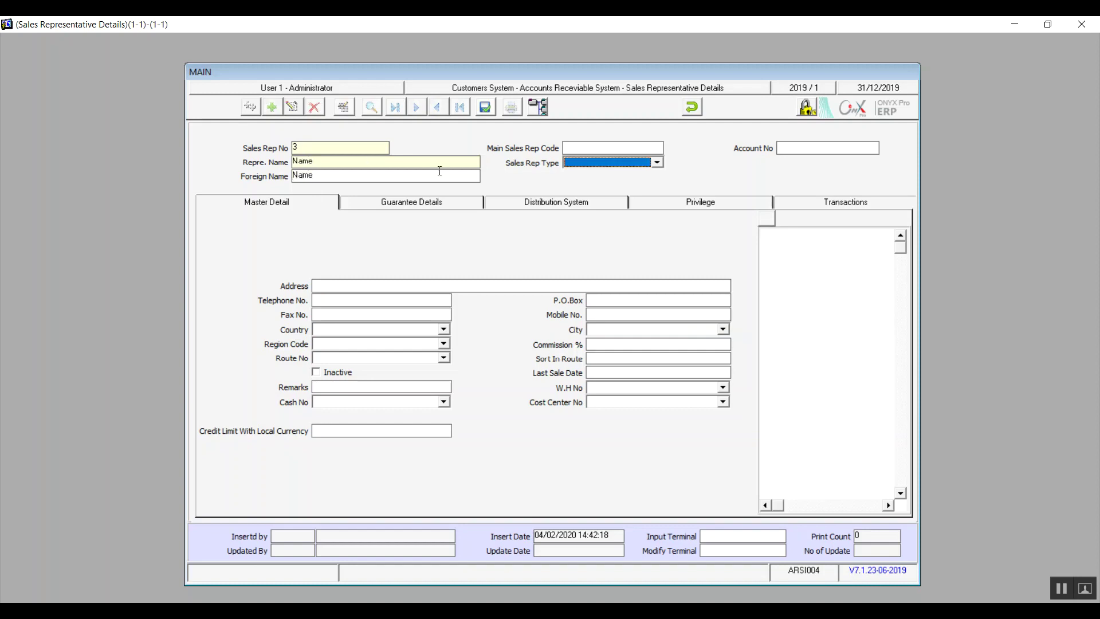
- Set the representative's main sales rep code to 2 from the representatives list and the sales rep type to "2- R type 1"
{"action": "left_click", "coordinate": [570, 147]}
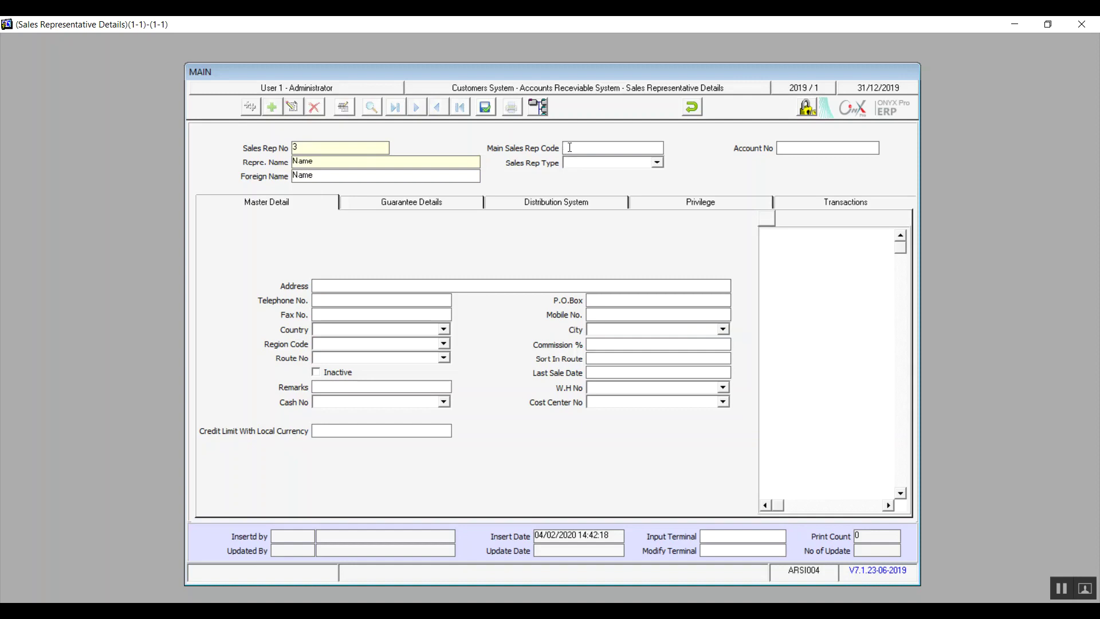
{"action": "type", "text": "1"}
{"action": "key", "text": "BackSpace"}
{"action": "double_click", "coordinate": [568, 147]}
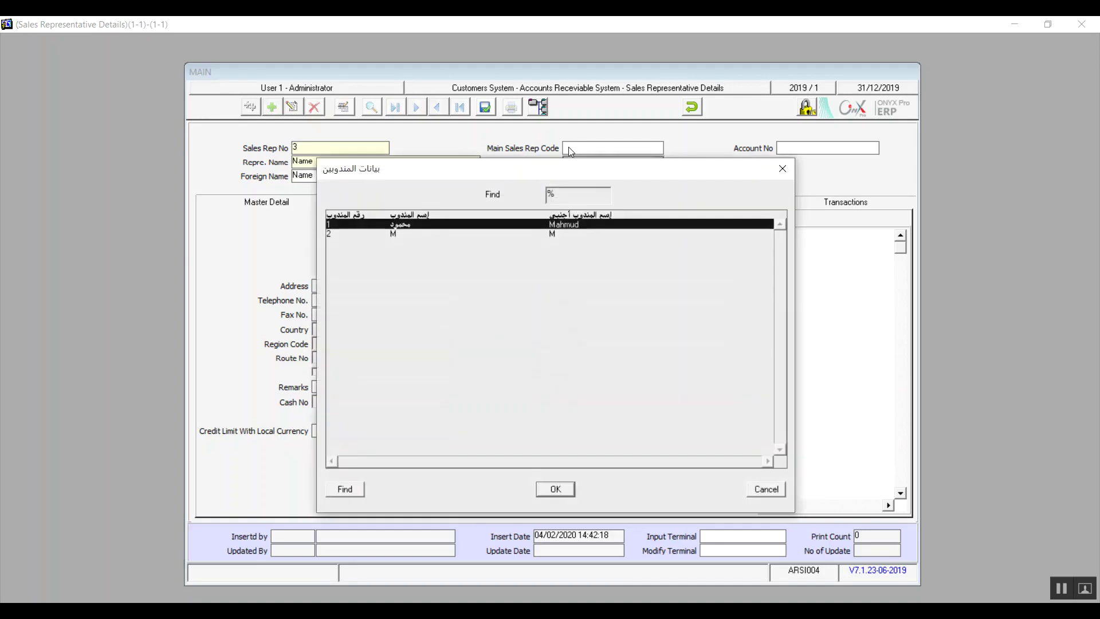
{"action": "double_click", "coordinate": [418, 234]}
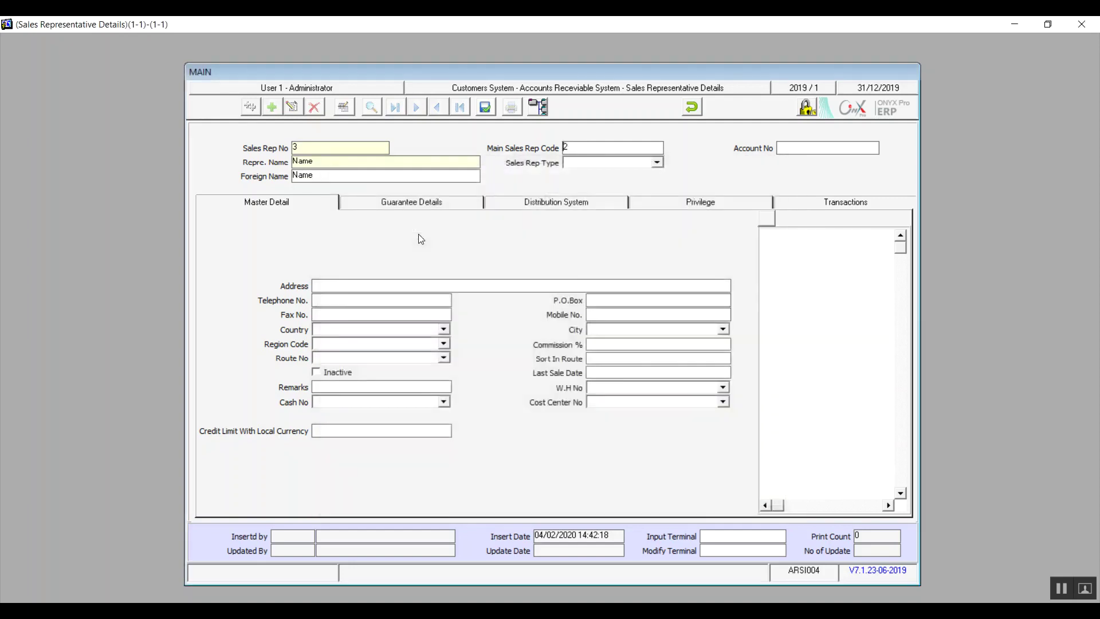
{"action": "left_click", "coordinate": [599, 163]}
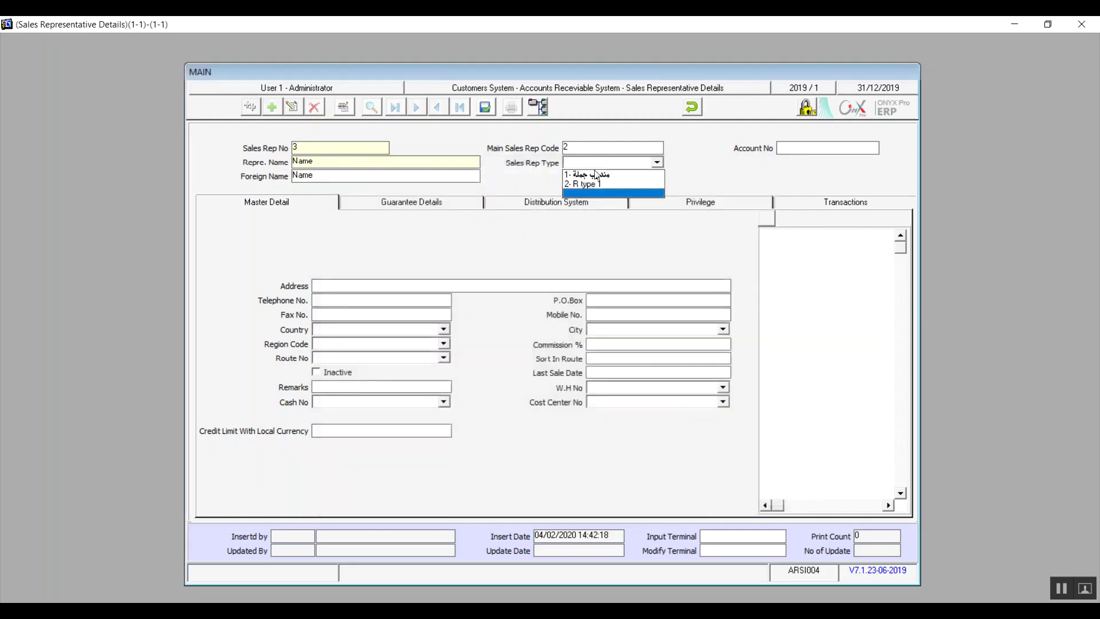
{"action": "left_click", "coordinate": [593, 183]}
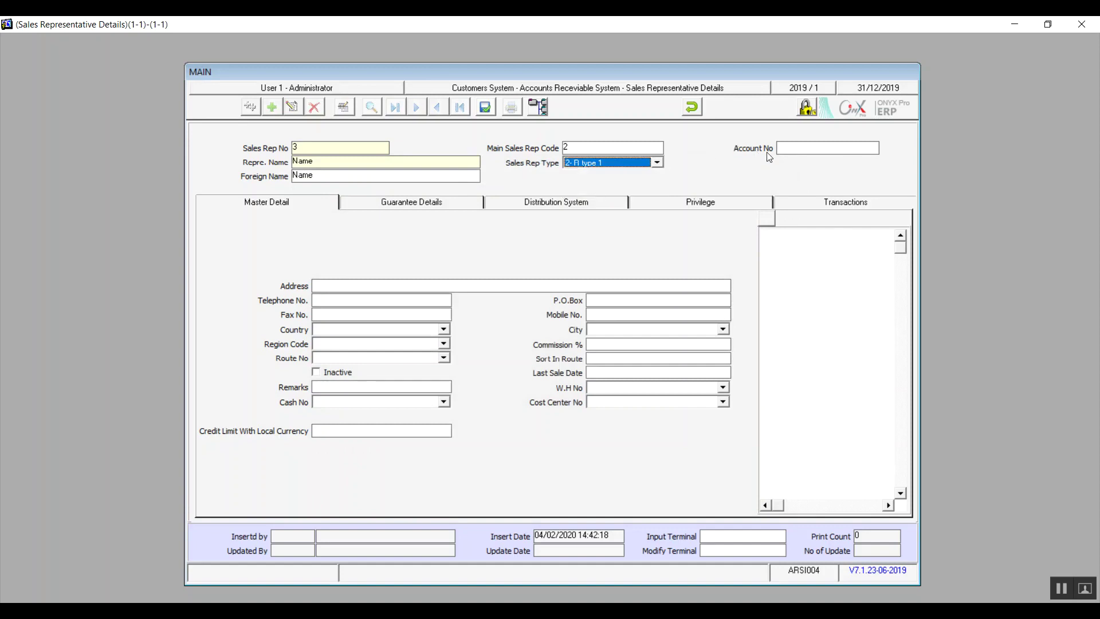
- Assign the "Sanaa Branch's safe" account to the sales representative from the accounts list
{"action": "left_click", "coordinate": [794, 148]}
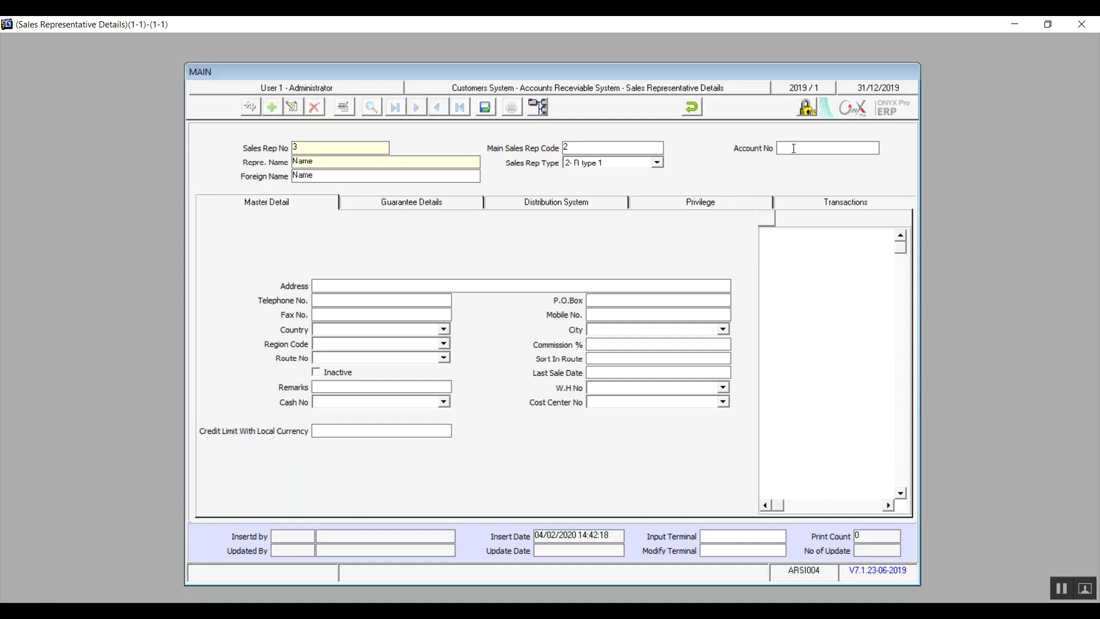
{"action": "double_click", "coordinate": [794, 148]}
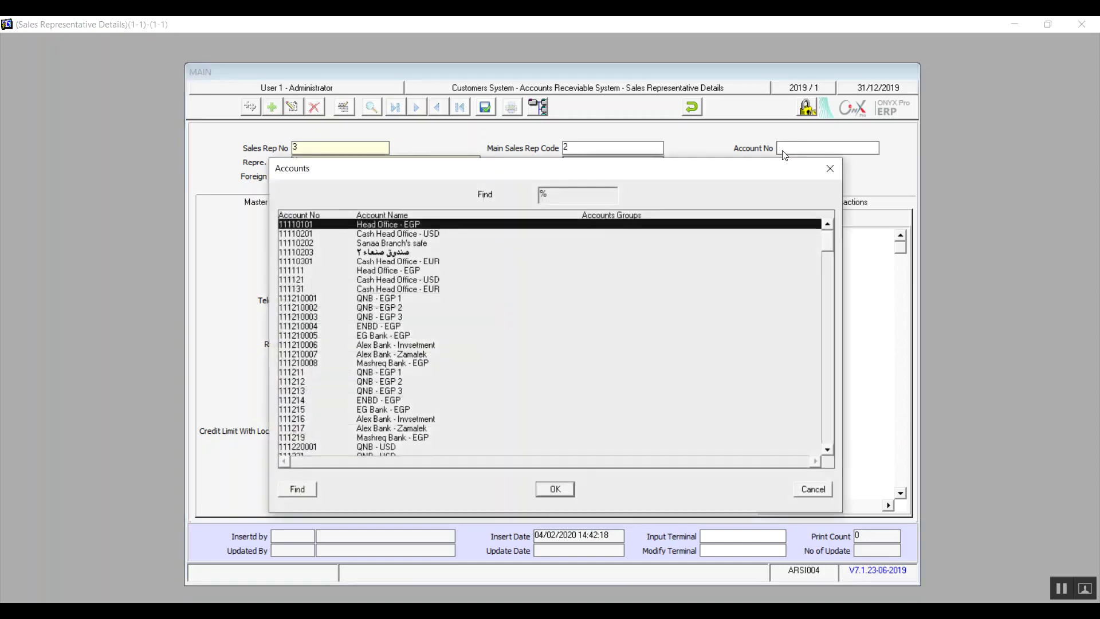
{"action": "double_click", "coordinate": [404, 245]}
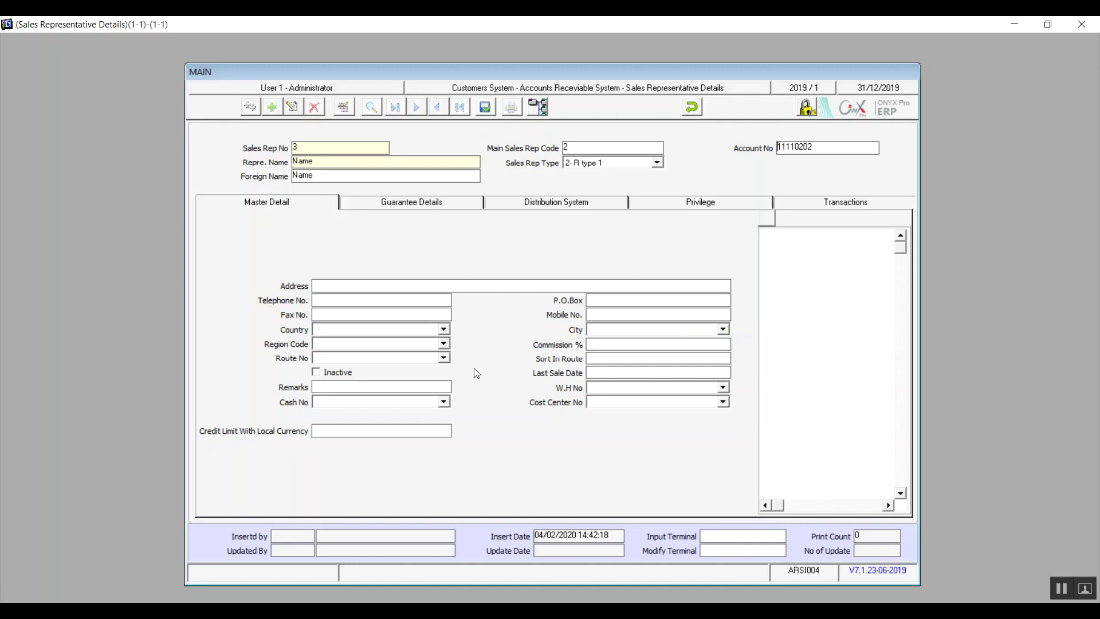
- Set the representative's commission percentage to .02 and check the available warehouse numbers
{"action": "left_click", "coordinate": [630, 343]}
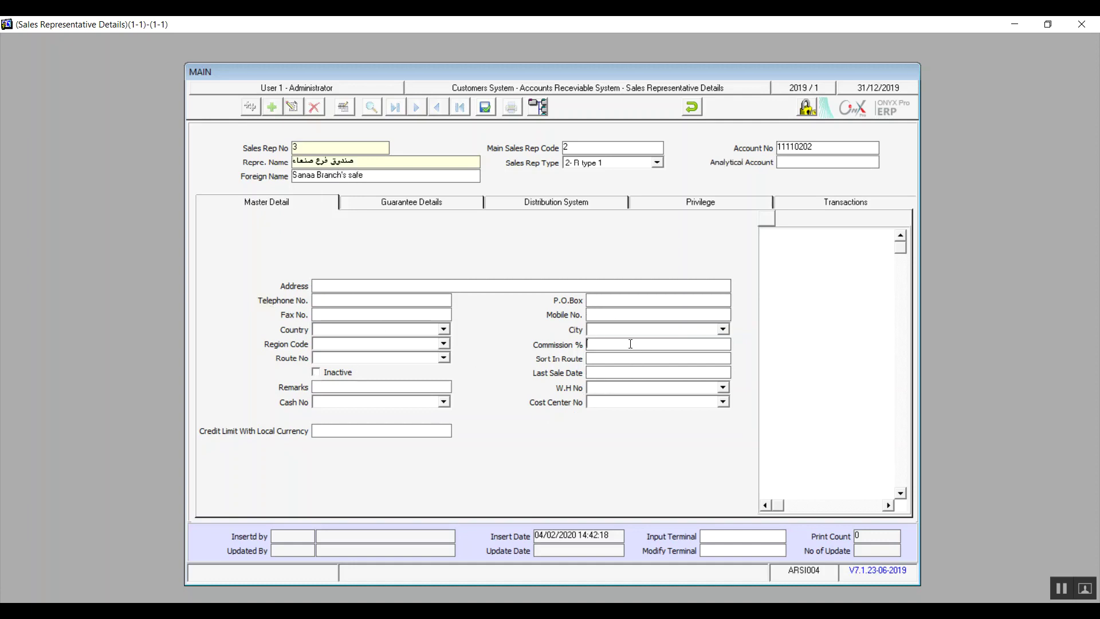
{"action": "type", "text": ".02"}
{"action": "left_click", "coordinate": [623, 393]}
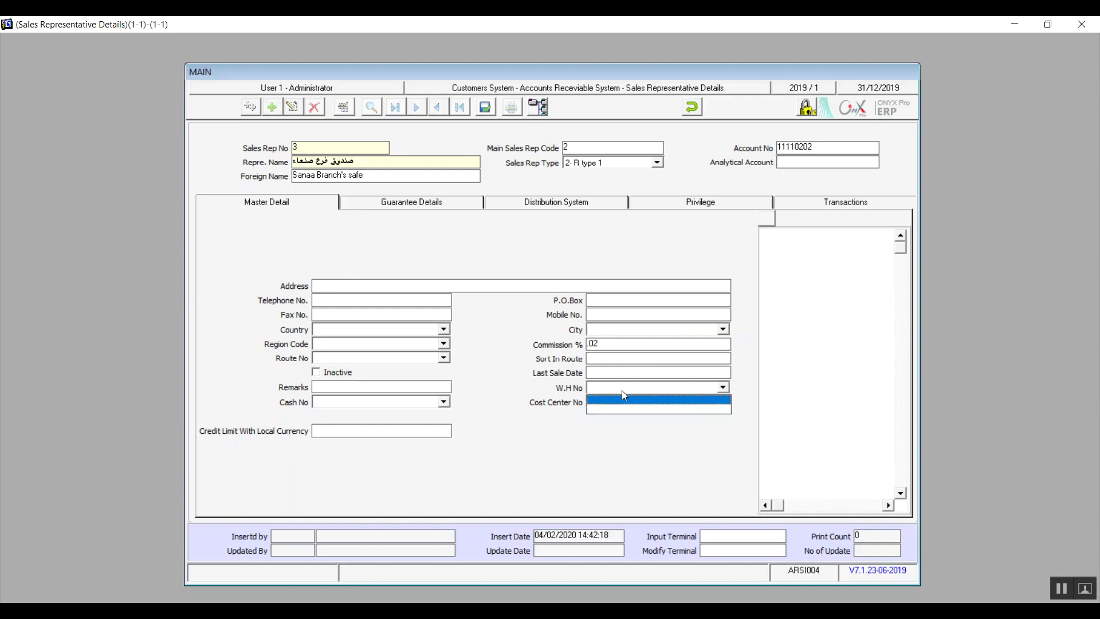
{"action": "left_click", "coordinate": [622, 391]}
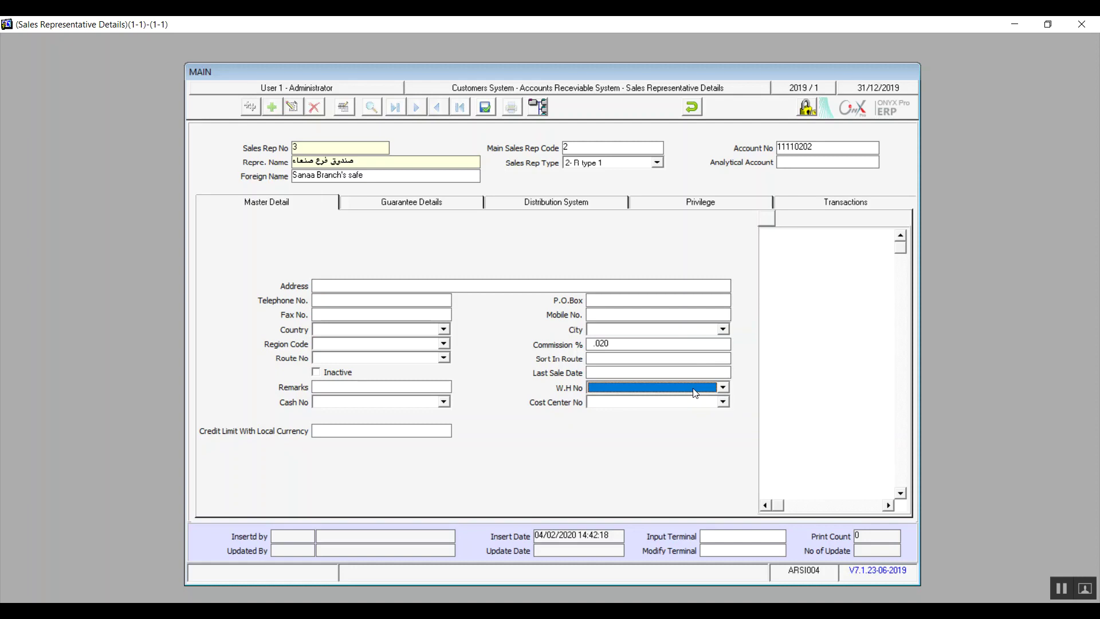
- Replace the representative's account with the first "مخزون انتاج تام" account, found by searching the accounts list
{"action": "left_click", "coordinate": [823, 149]}
{"action": "key", "text": "BackSpace"}
{"action": "key", "text": "BackSpace"}
{"action": "key", "text": "BackSpace"}
{"action": "key", "text": "BackSpace"}
{"action": "key", "text": "BackSpace"}
{"action": "key", "text": "BackSpace"}
{"action": "key", "text": "BackSpace"}
{"action": "key", "text": "BackSpace"}
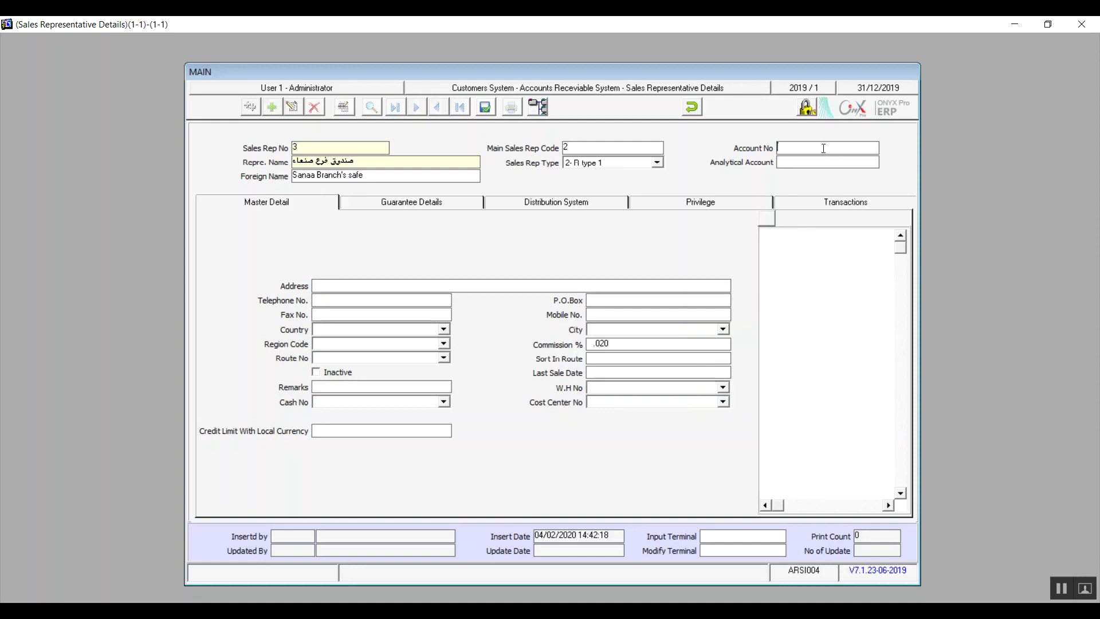
{"action": "key", "text": "F9"}
{"action": "left_click", "coordinate": [579, 195]}
{"action": "type", "text": "تتاج"}
{"action": "key", "text": "Return"}
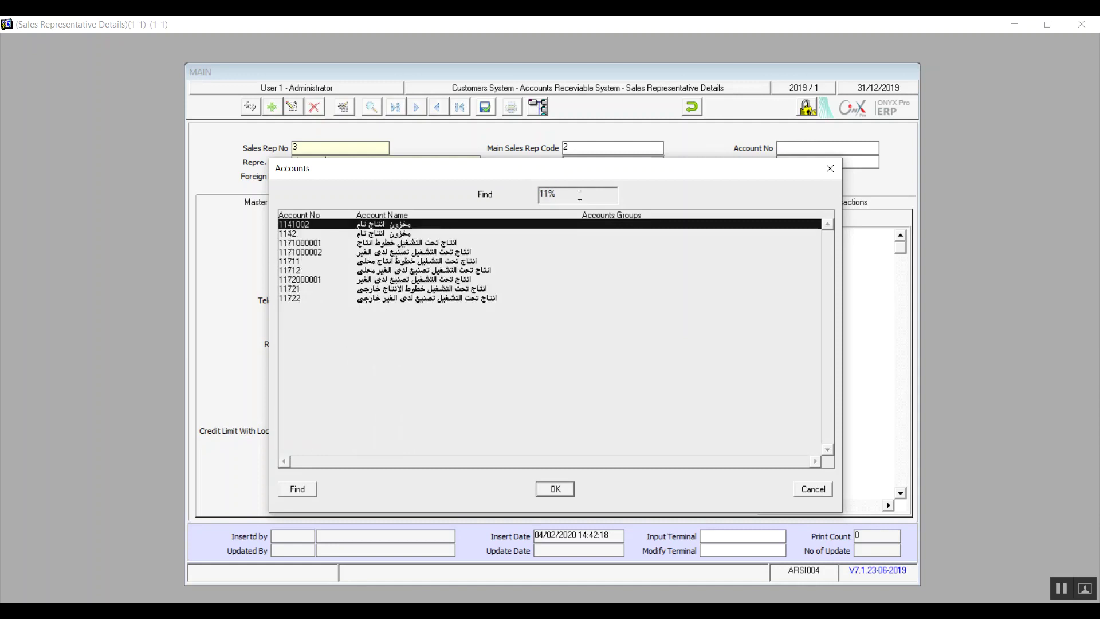
{"action": "double_click", "coordinate": [414, 227]}
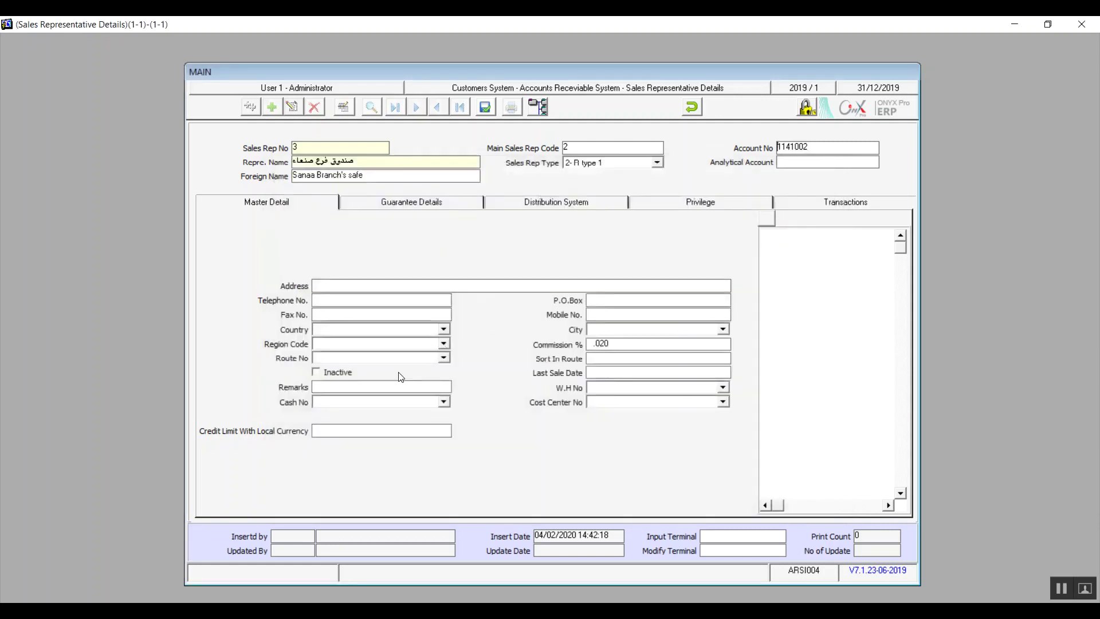
- Set the representative's cash number to "1- الإدارة - الجنية" and go to the credit limit in local currency
{"action": "left_click", "coordinate": [381, 401]}
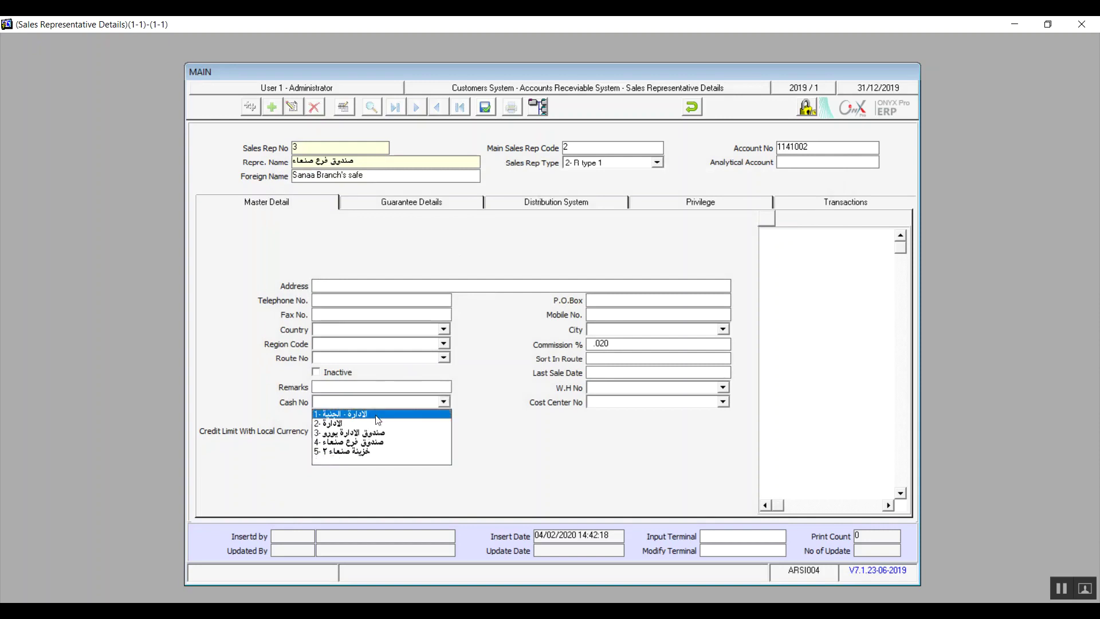
{"action": "left_click", "coordinate": [378, 414]}
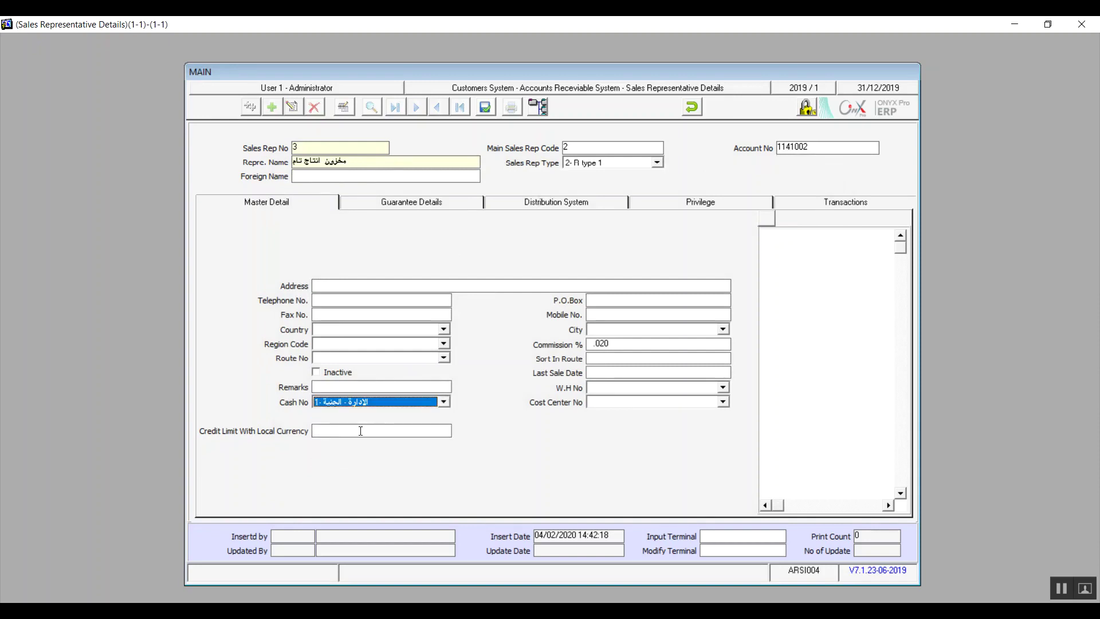
{"action": "left_click", "coordinate": [360, 430]}
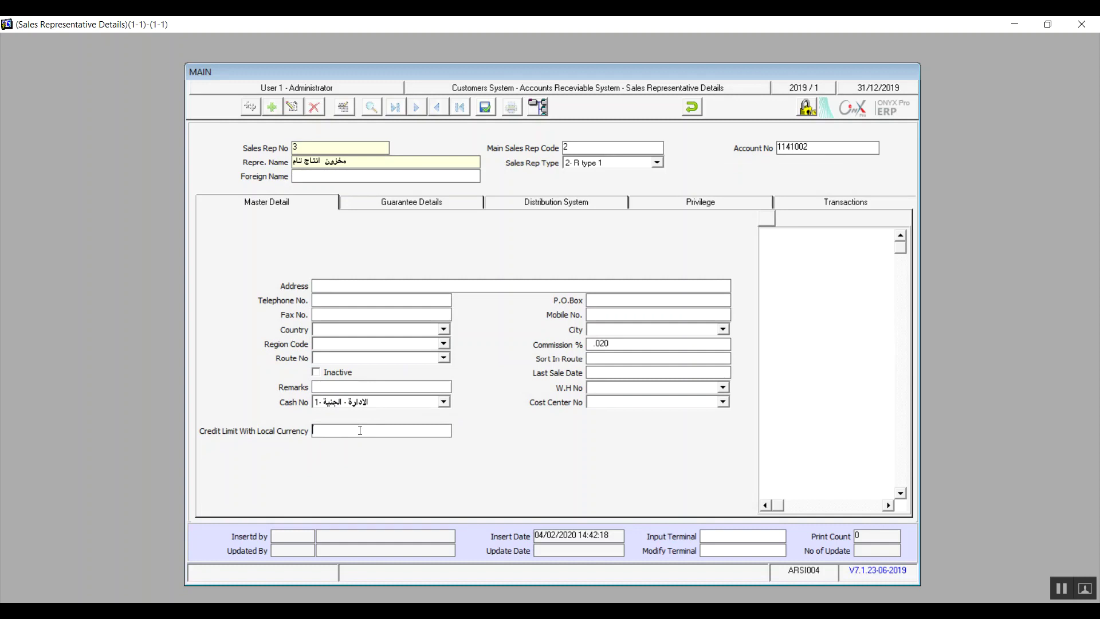
- Review the representative's guarantee fields, then the tax calculation method and distribution group choices in the distribution settings
{"action": "left_click", "coordinate": [404, 204]}
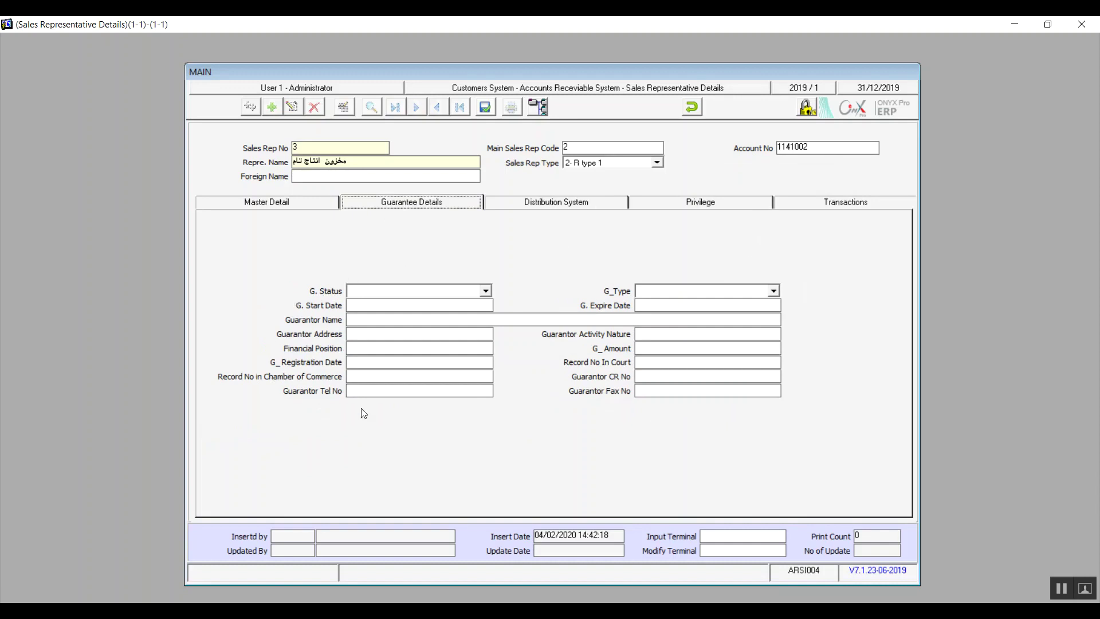
{"action": "left_click", "coordinate": [545, 208]}
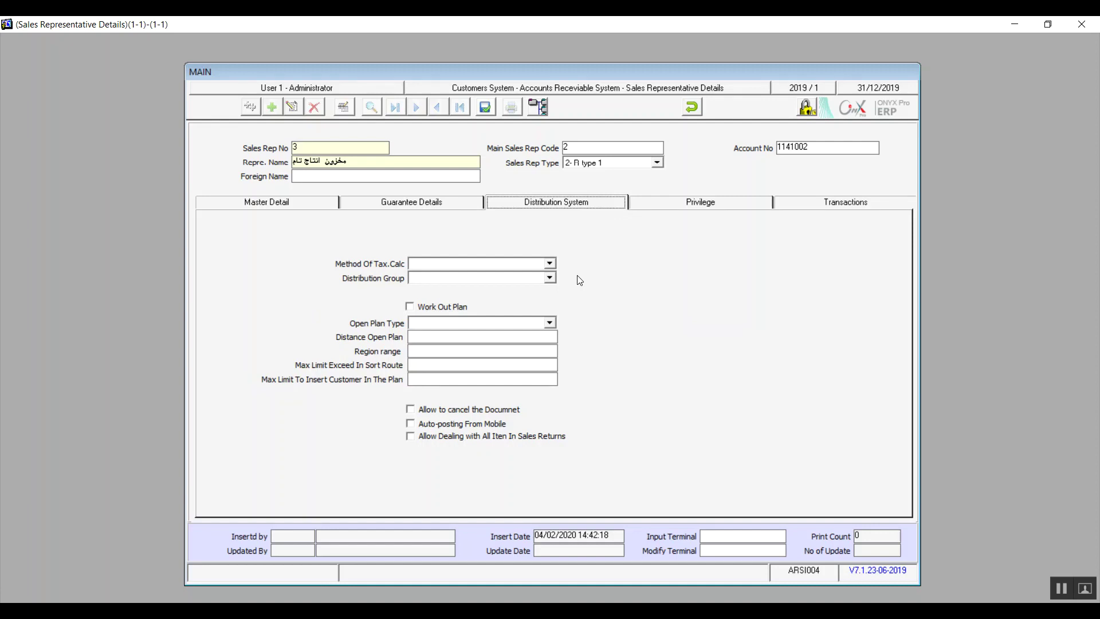
{"action": "left_click", "coordinate": [549, 263]}
{"action": "left_click", "coordinate": [549, 264]}
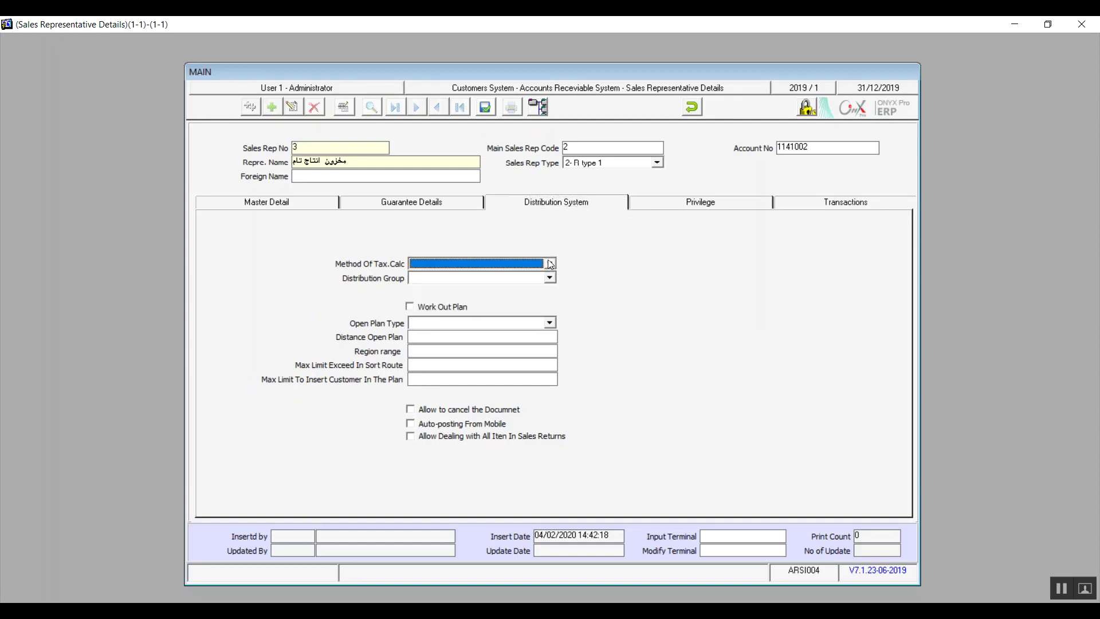
{"action": "left_click", "coordinate": [549, 263]}
{"action": "left_click", "coordinate": [549, 263]}
{"action": "left_click", "coordinate": [549, 278]}
{"action": "left_click", "coordinate": [549, 278]}
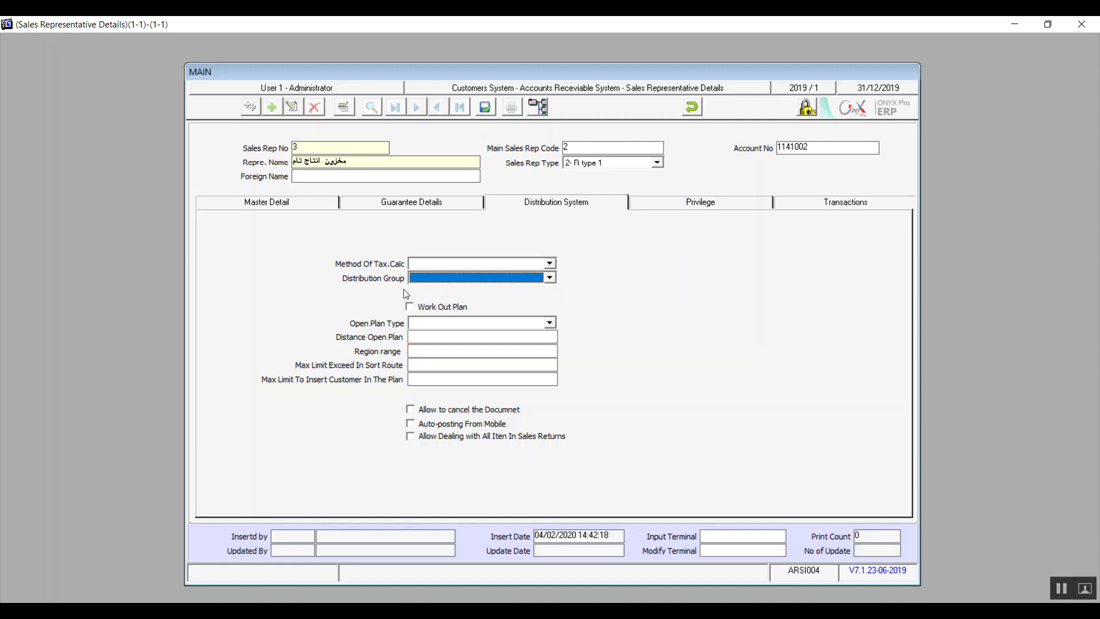
- Enable Work Out Plan in the representative's distribution settings and set the open plan type to "4- GPS"
{"action": "left_click", "coordinate": [410, 307]}
{"action": "left_click", "coordinate": [410, 307]}
{"action": "left_click", "coordinate": [1056, 587]}
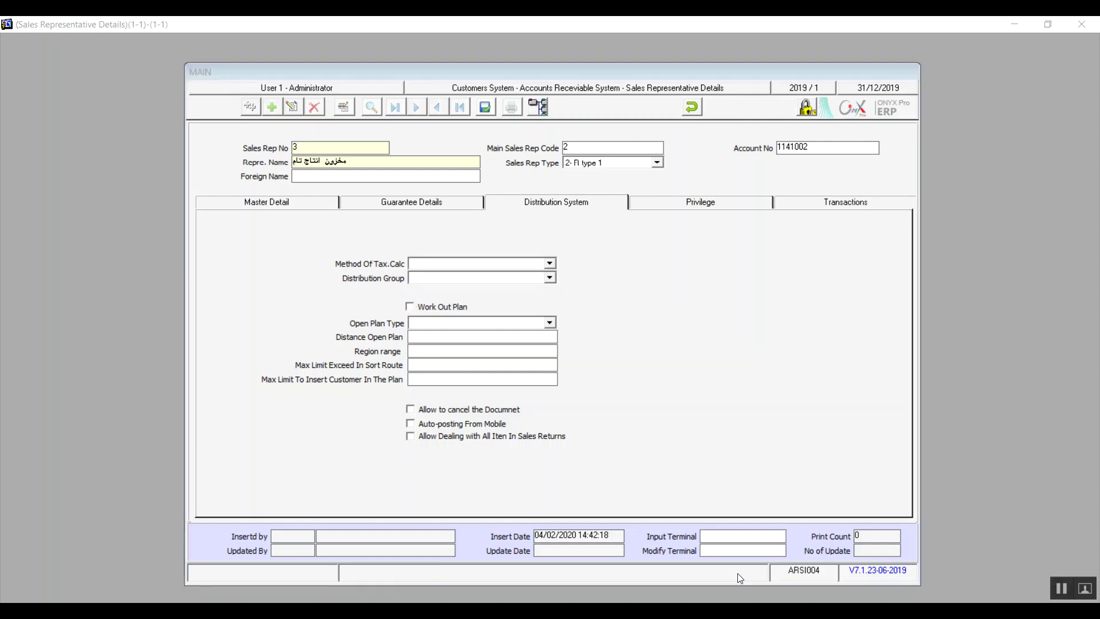
{"action": "left_click", "coordinate": [417, 313]}
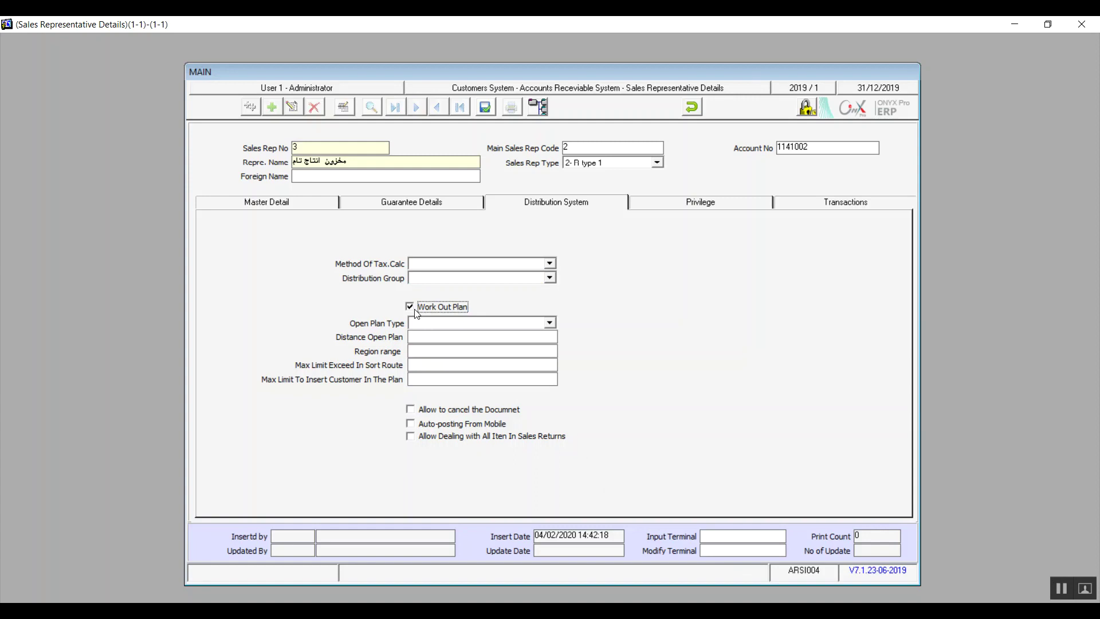
{"action": "left_click", "coordinate": [425, 323]}
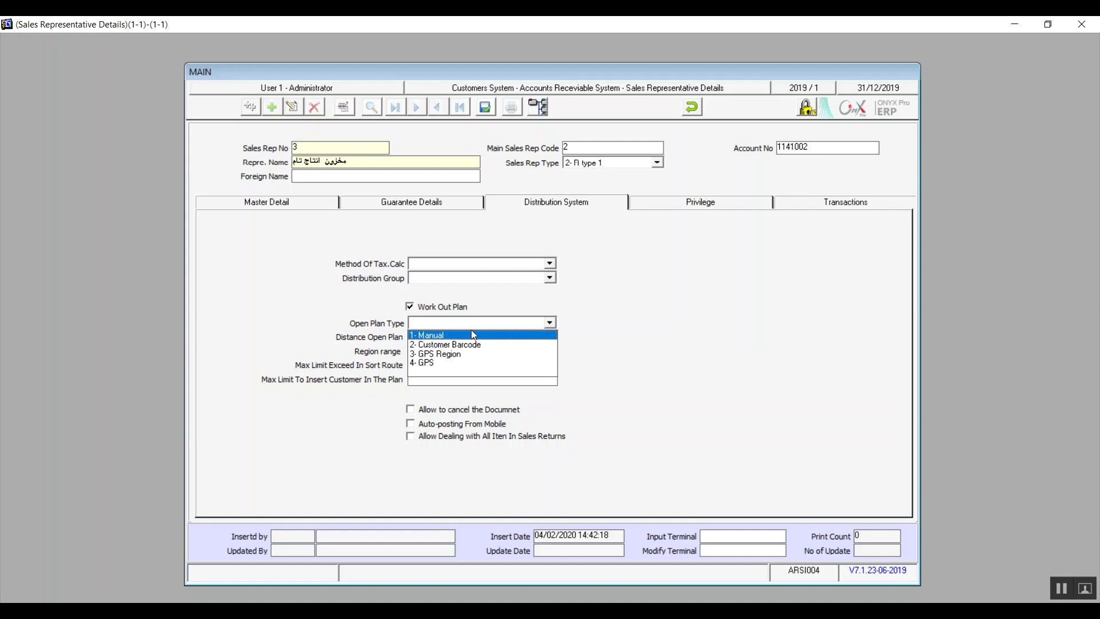
{"action": "left_click", "coordinate": [509, 363]}
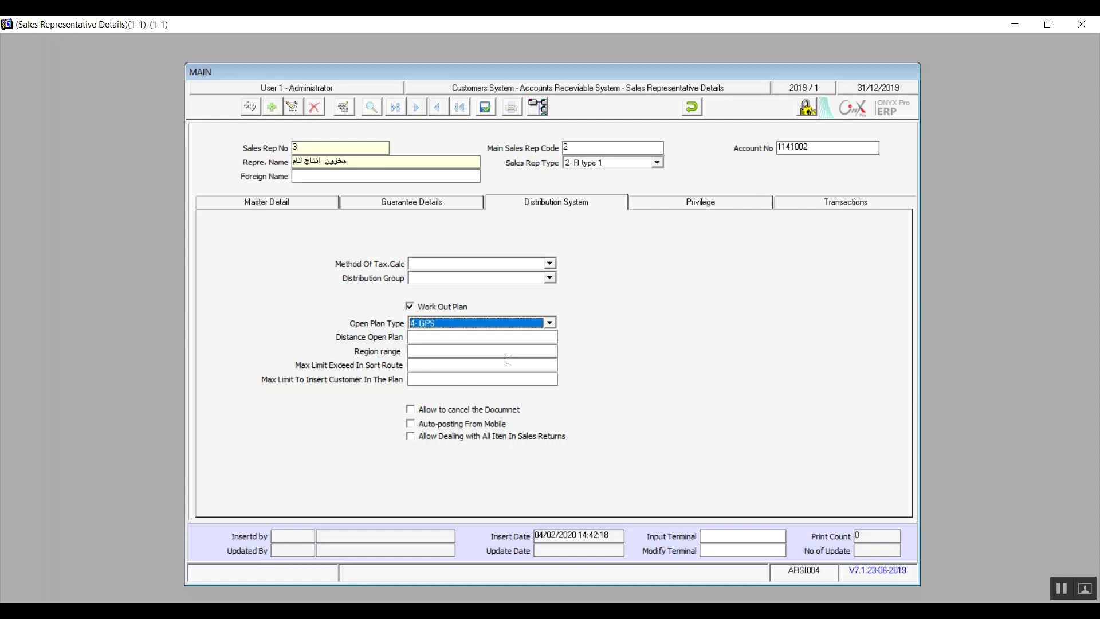
{"action": "left_click", "coordinate": [435, 338]}
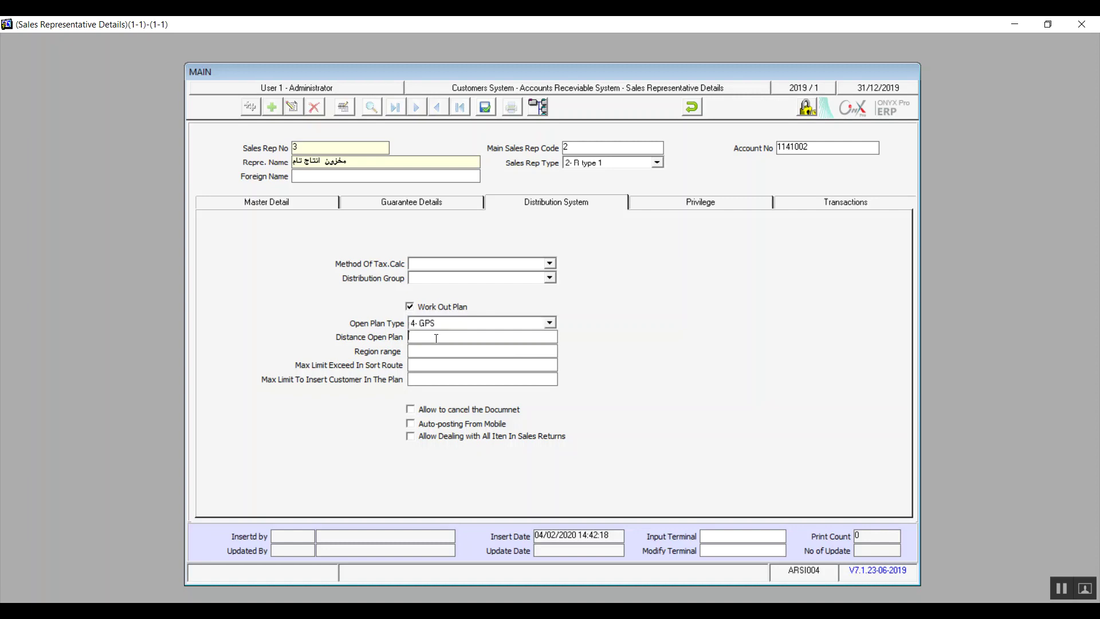
{"action": "left_click", "coordinate": [439, 324]}
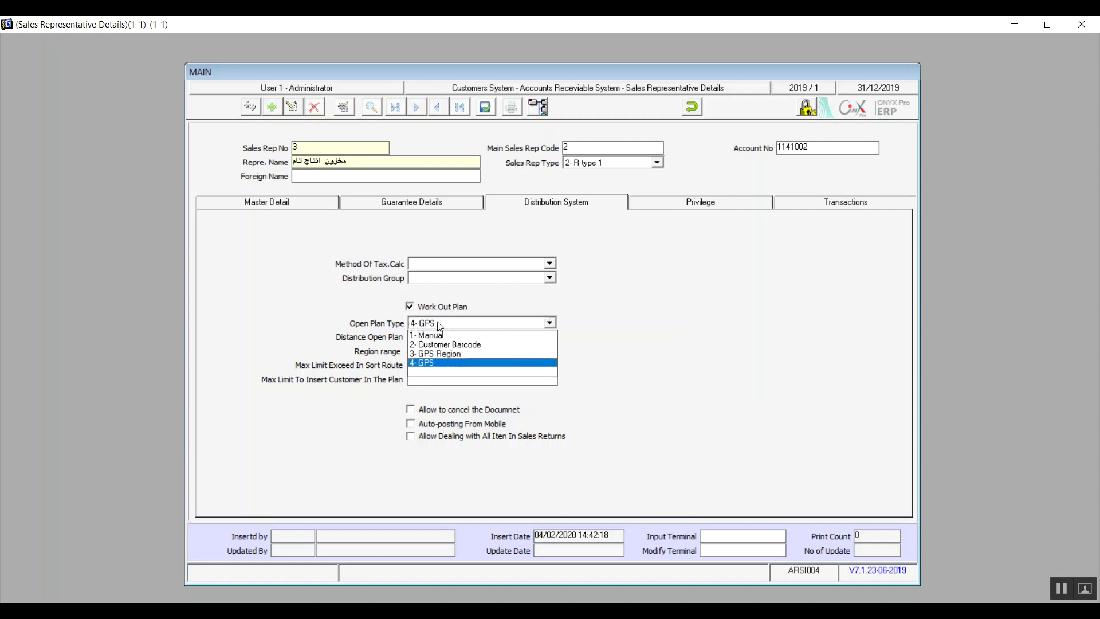
{"action": "left_click", "coordinate": [430, 363]}
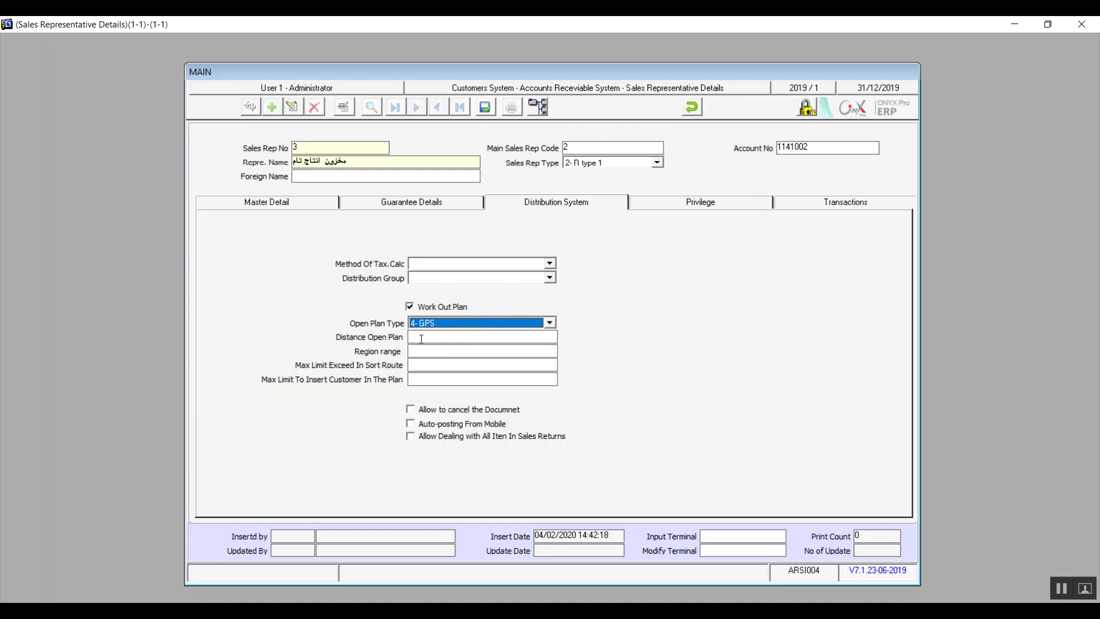
- Set the maximum limit to insert customers in the plan to 100 and allow dealing with all items in sales returns
{"action": "left_click", "coordinate": [420, 351]}
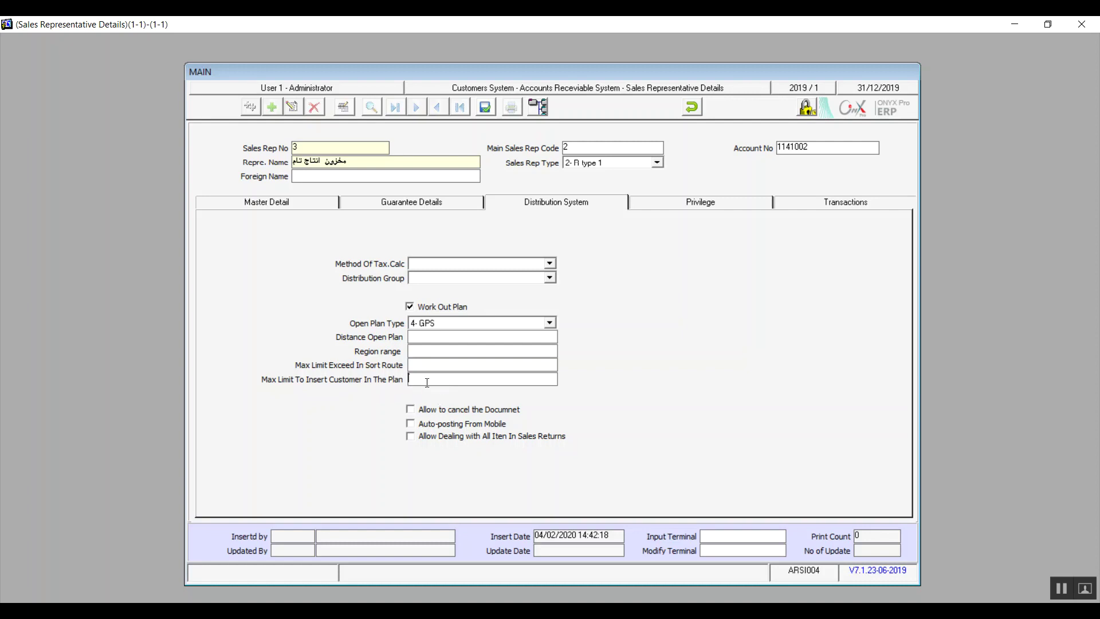
{"action": "type", "text": "100"}
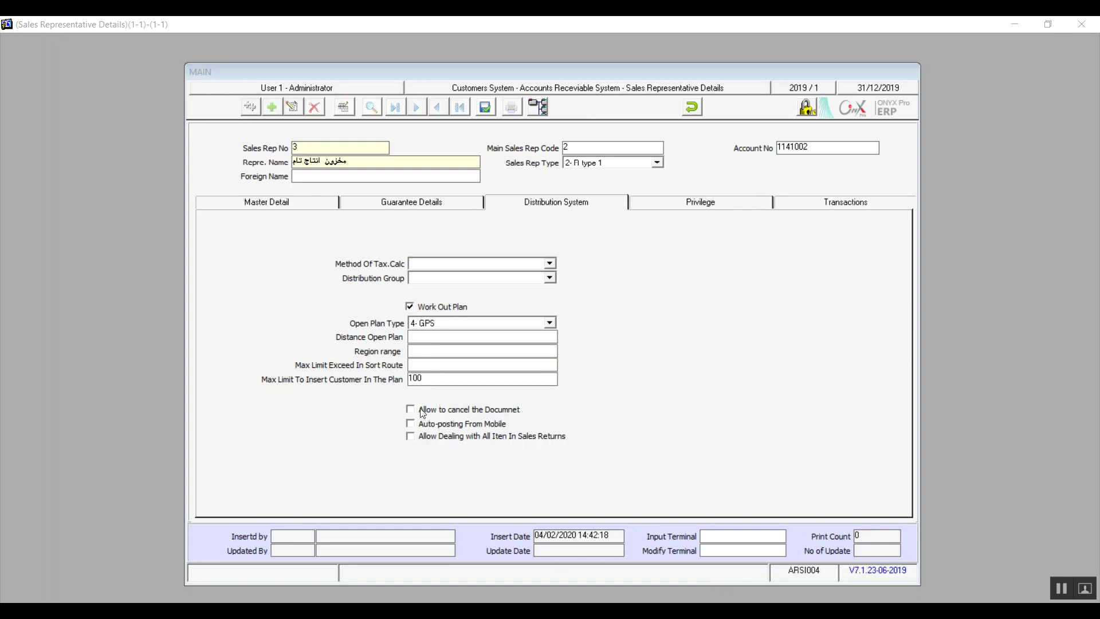
{"action": "left_click", "coordinate": [471, 410]}
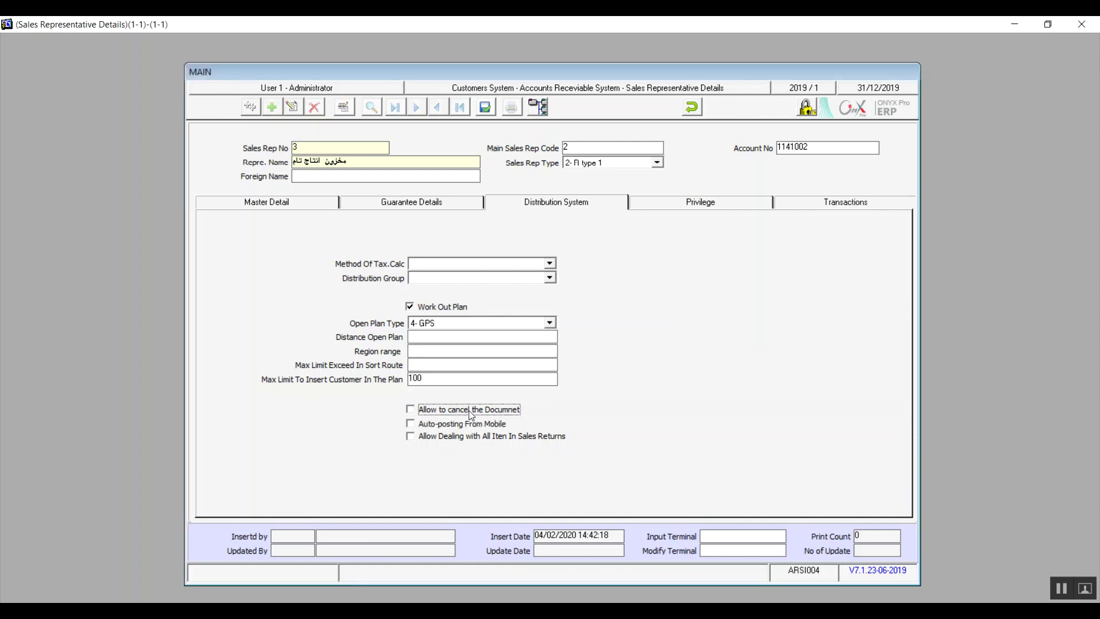
{"action": "left_click", "coordinate": [457, 424]}
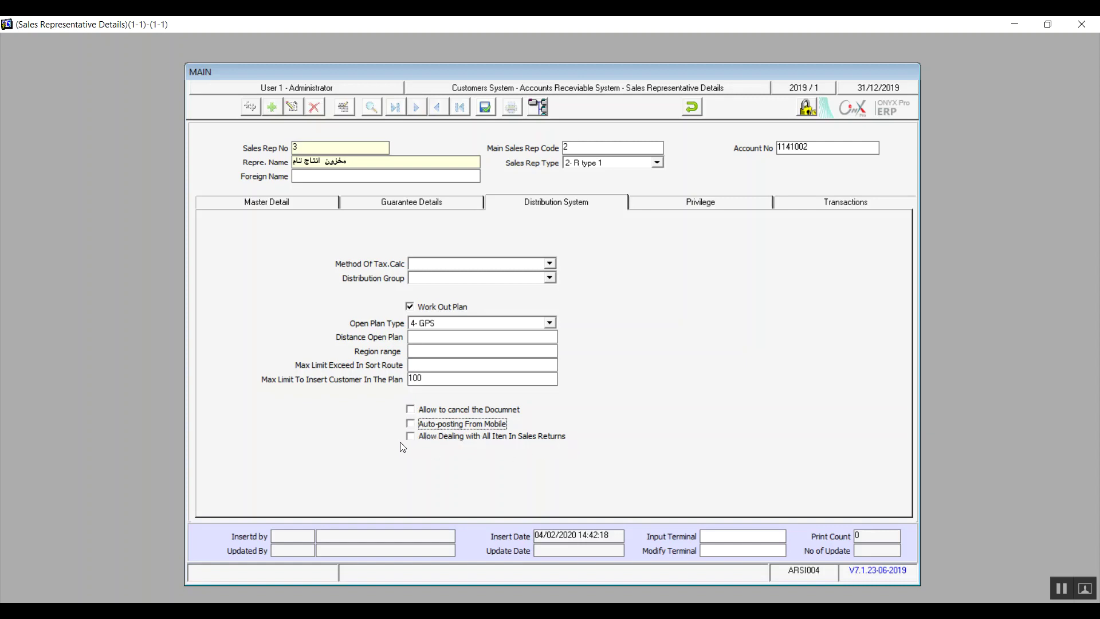
{"action": "left_click", "coordinate": [479, 439]}
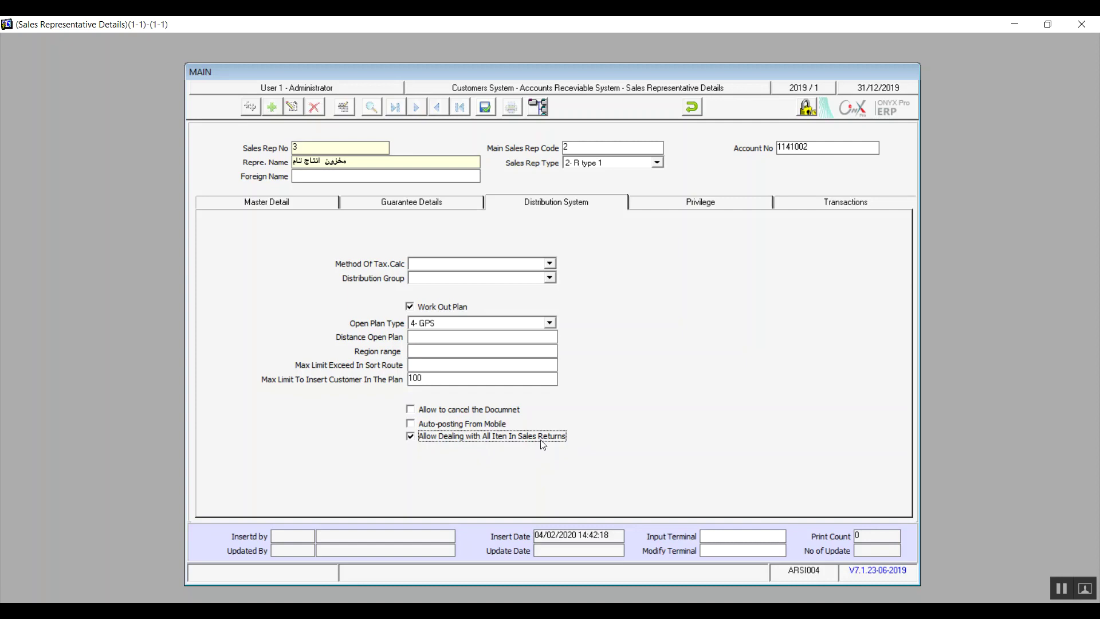
- Save the sales representative record and check its user privileges
{"action": "left_click", "coordinate": [674, 205]}
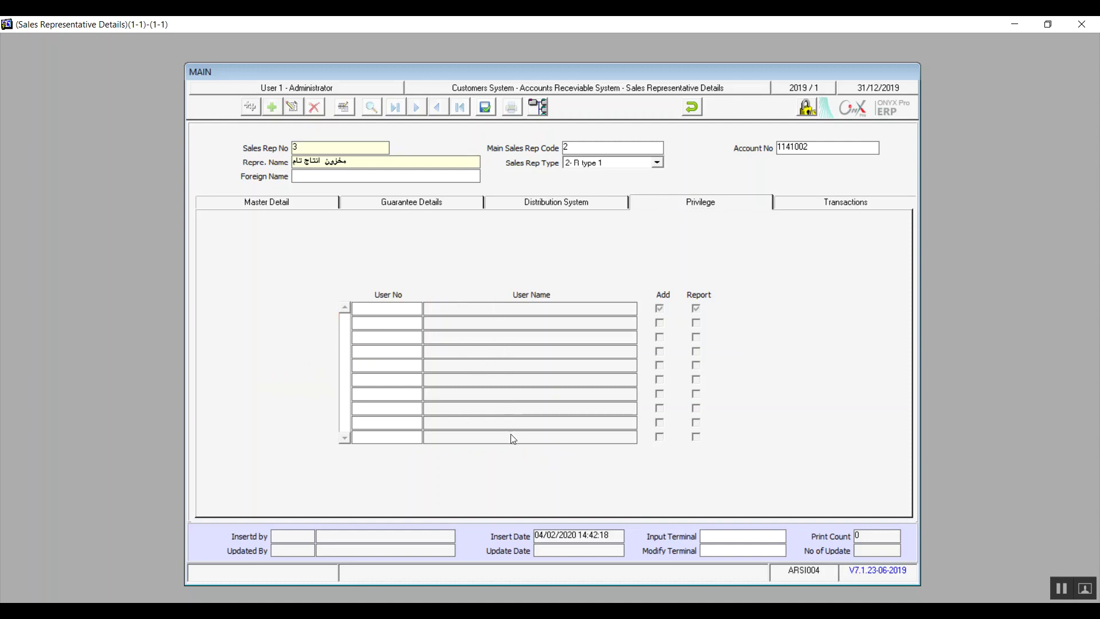
{"action": "left_click", "coordinate": [482, 109]}
{"action": "left_click", "coordinate": [544, 202]}
{"action": "left_click", "coordinate": [645, 202]}
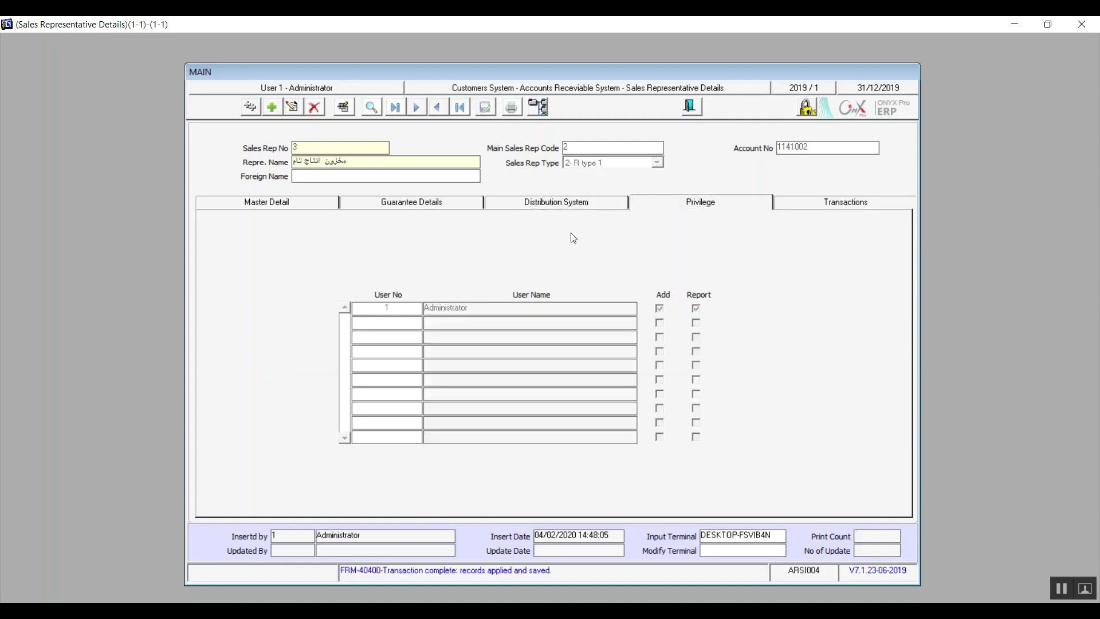
- Review the representative's transactions in EGP and close the sales representative details
{"action": "left_click", "coordinate": [829, 205]}
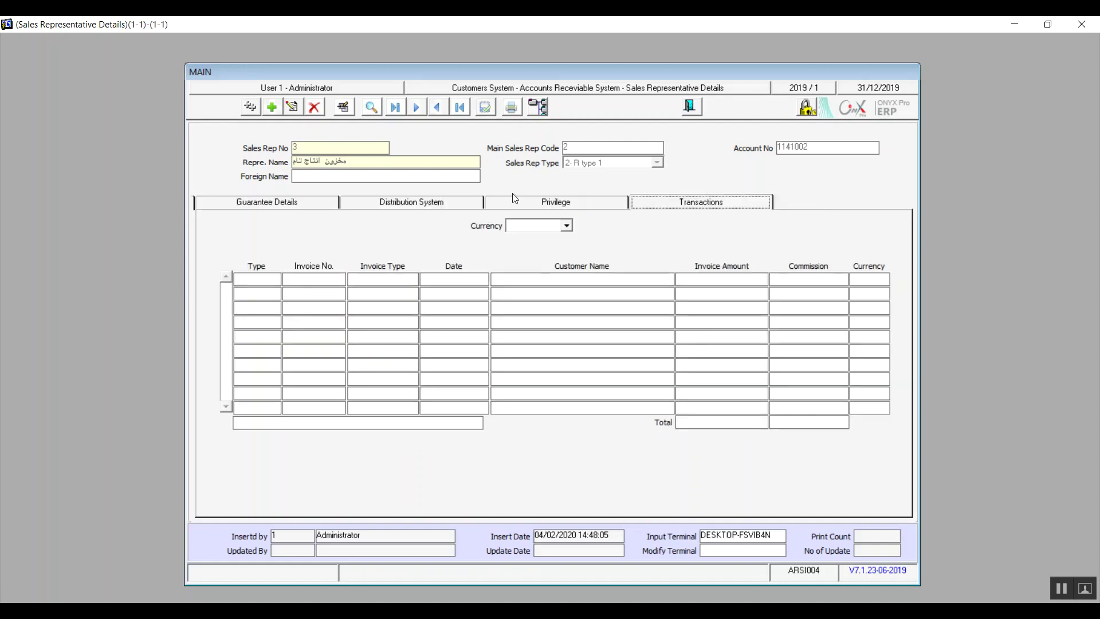
{"action": "left_click", "coordinate": [566, 226]}
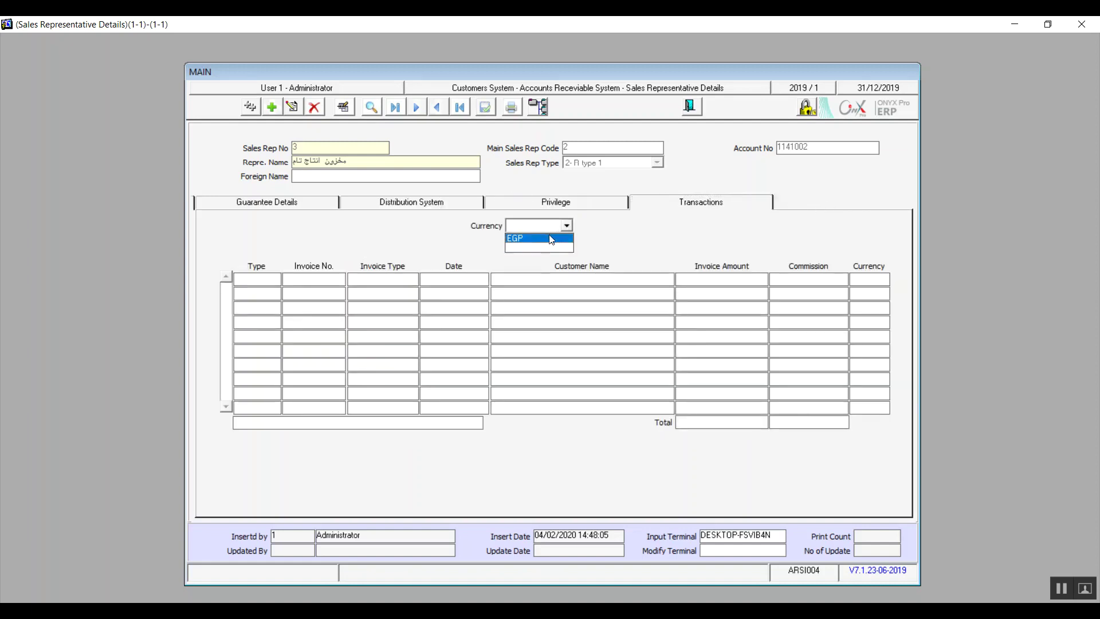
{"action": "left_click", "coordinate": [551, 239]}
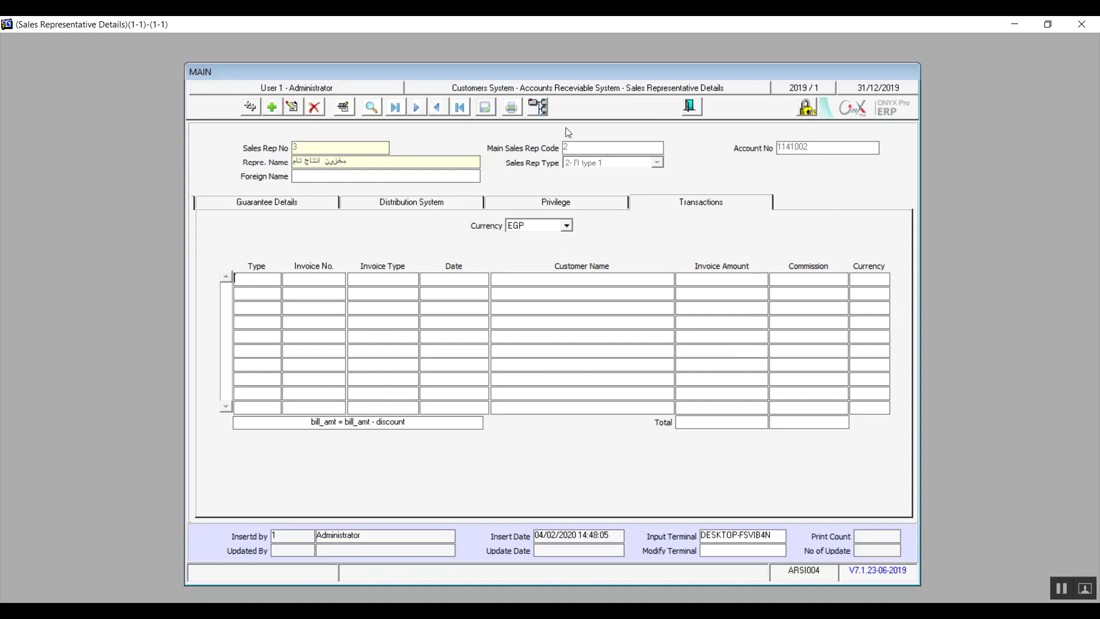
{"action": "left_click", "coordinate": [690, 105]}
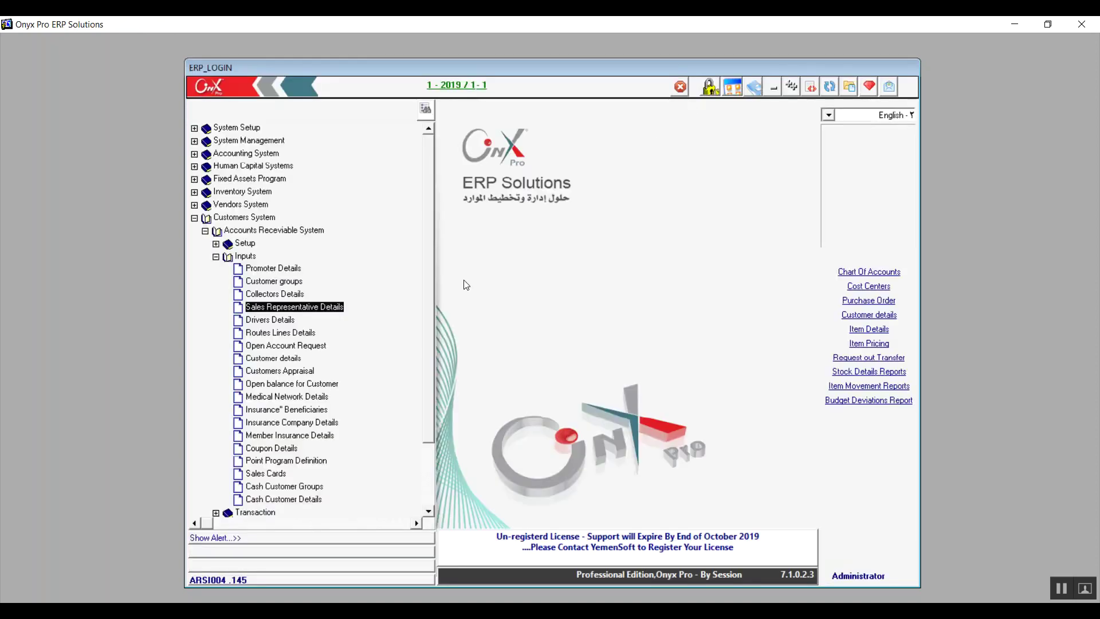
- Start a new record in Customer details with group code "2 - No2" and customer name "C1"
{"action": "double_click", "coordinate": [277, 357]}
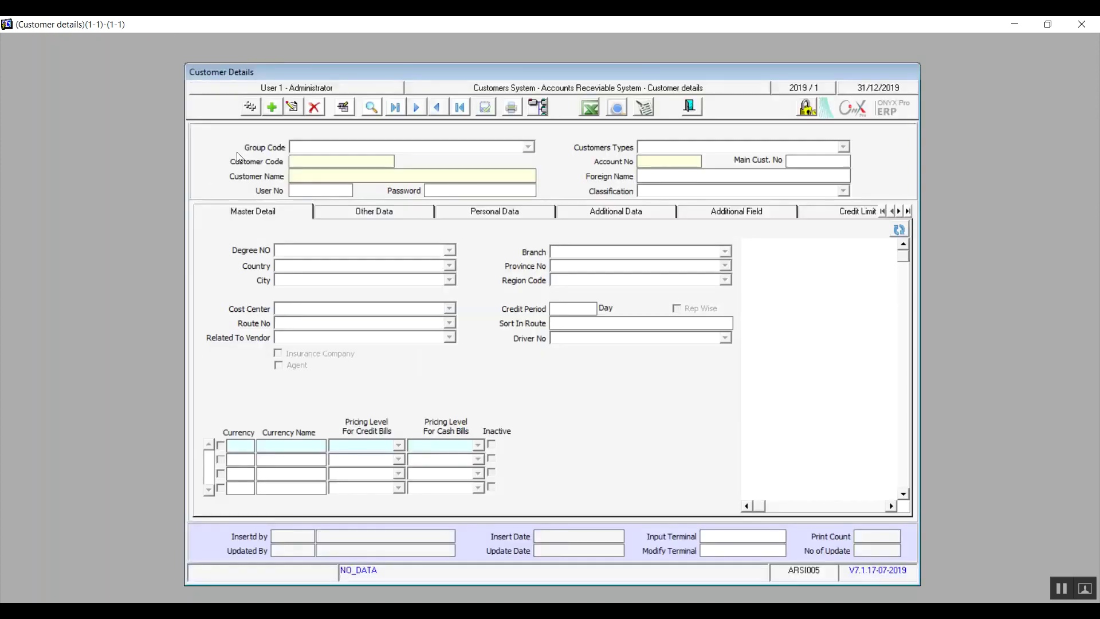
{"action": "left_click", "coordinate": [272, 106]}
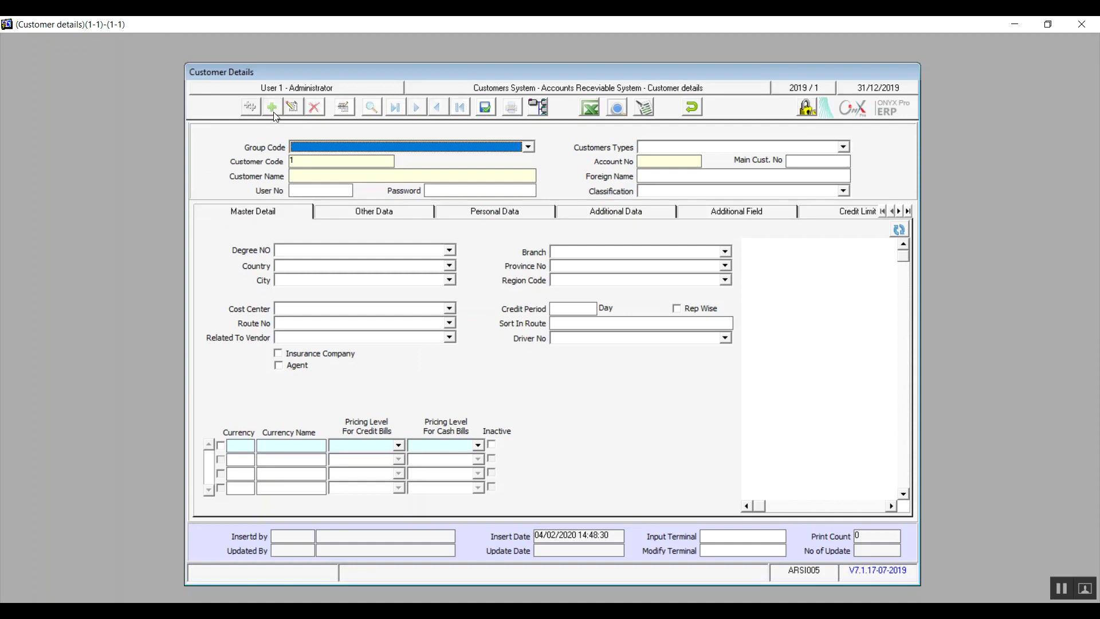
{"action": "left_click", "coordinate": [397, 149]}
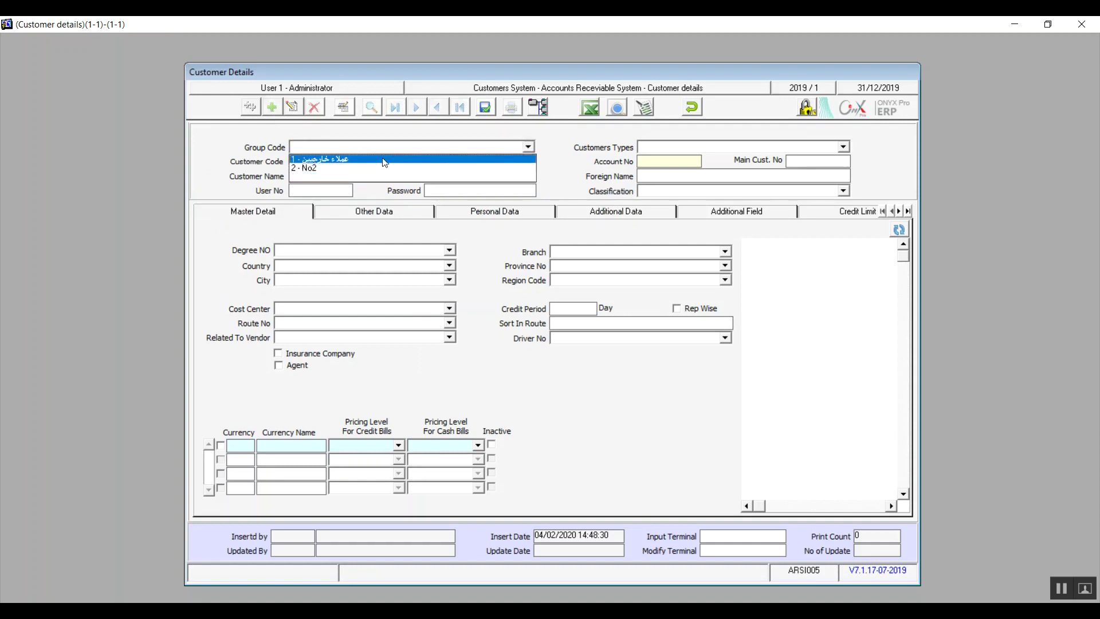
{"action": "left_click", "coordinate": [374, 168]}
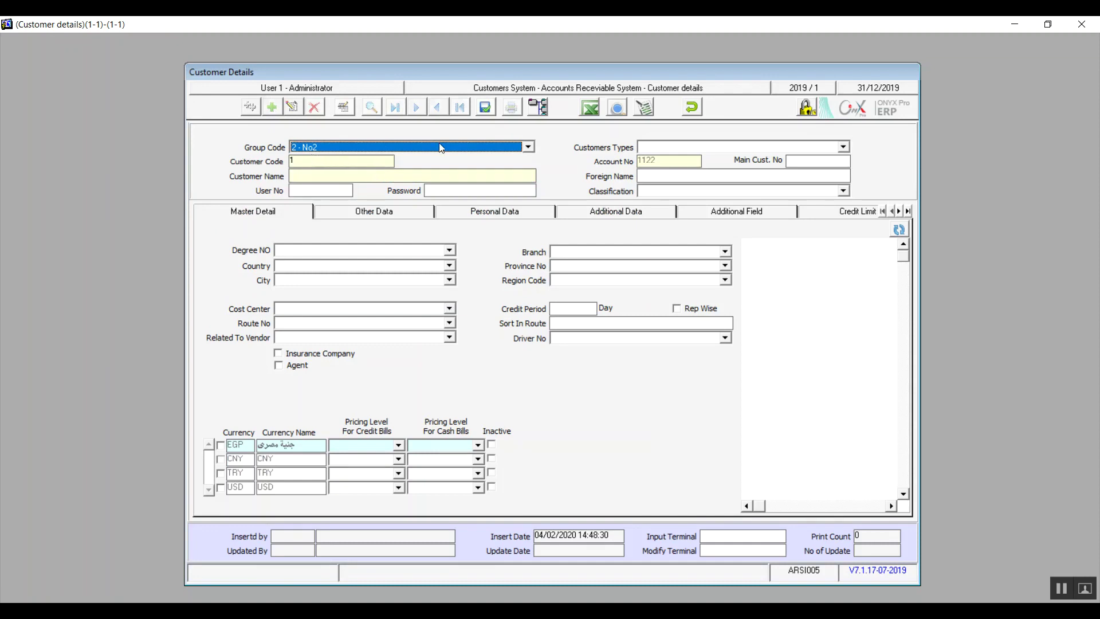
{"action": "left_click", "coordinate": [381, 176]}
{"action": "type", "text": "C"}
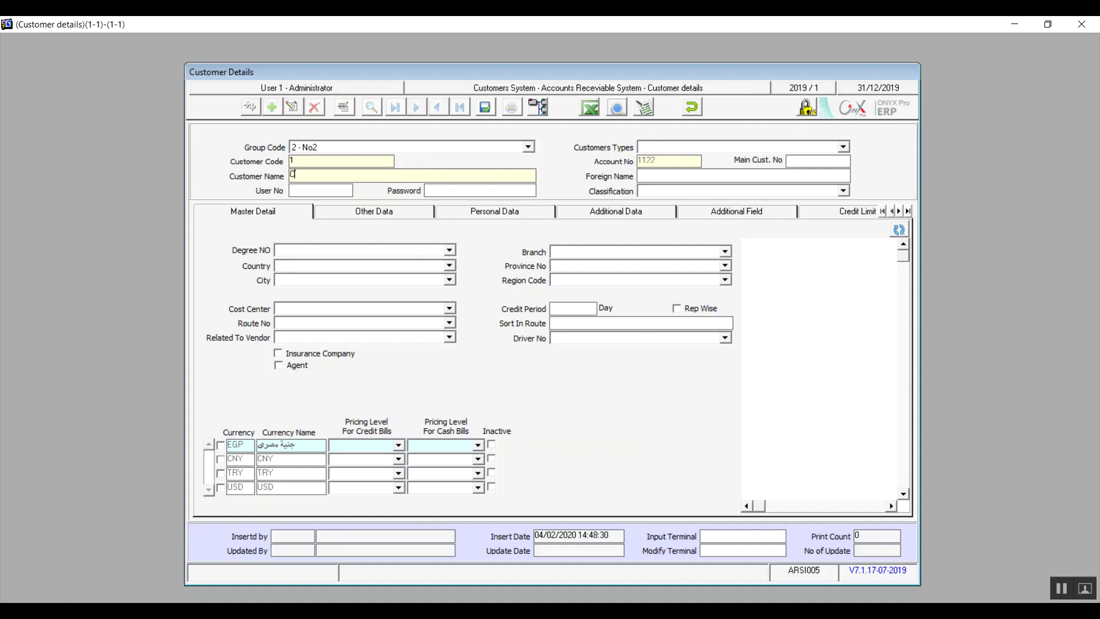
{"action": "type", "text": "1"}
{"action": "key", "text": "Return"}
- Set the customer's type to "1 - Local customers" and the classification to "1-A"
{"action": "left_click", "coordinate": [724, 149]}
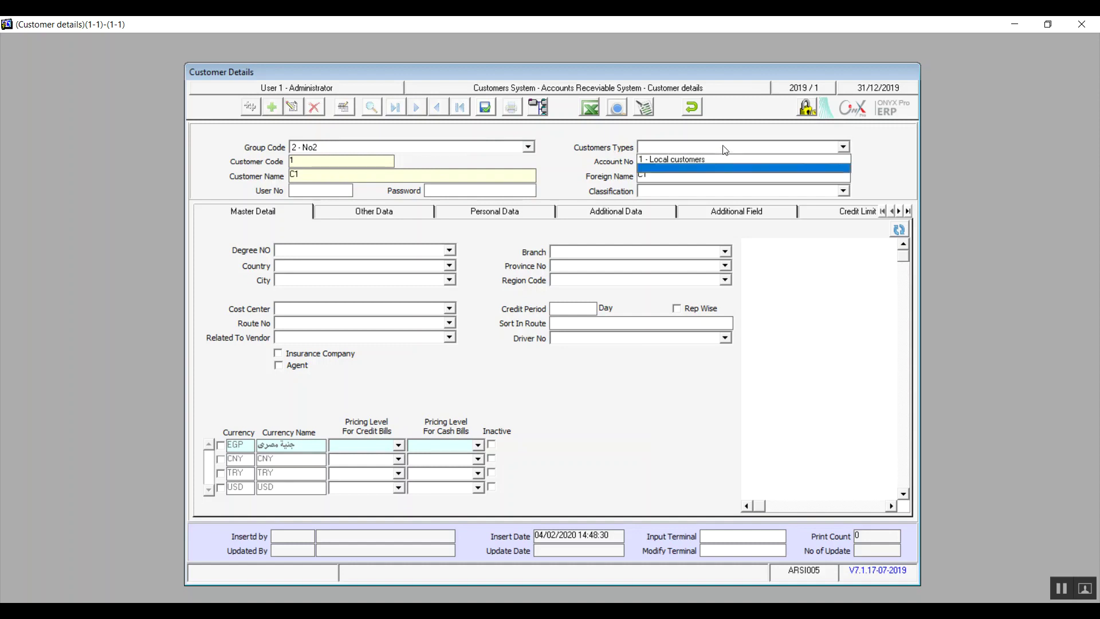
{"action": "left_click", "coordinate": [704, 161]}
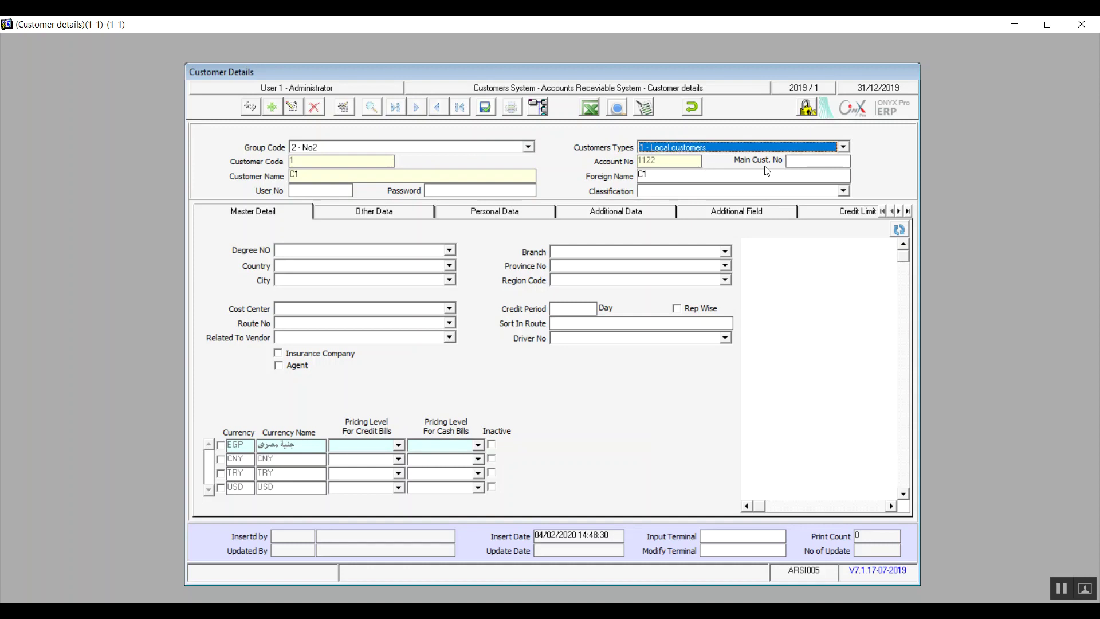
{"action": "left_click", "coordinate": [699, 192]}
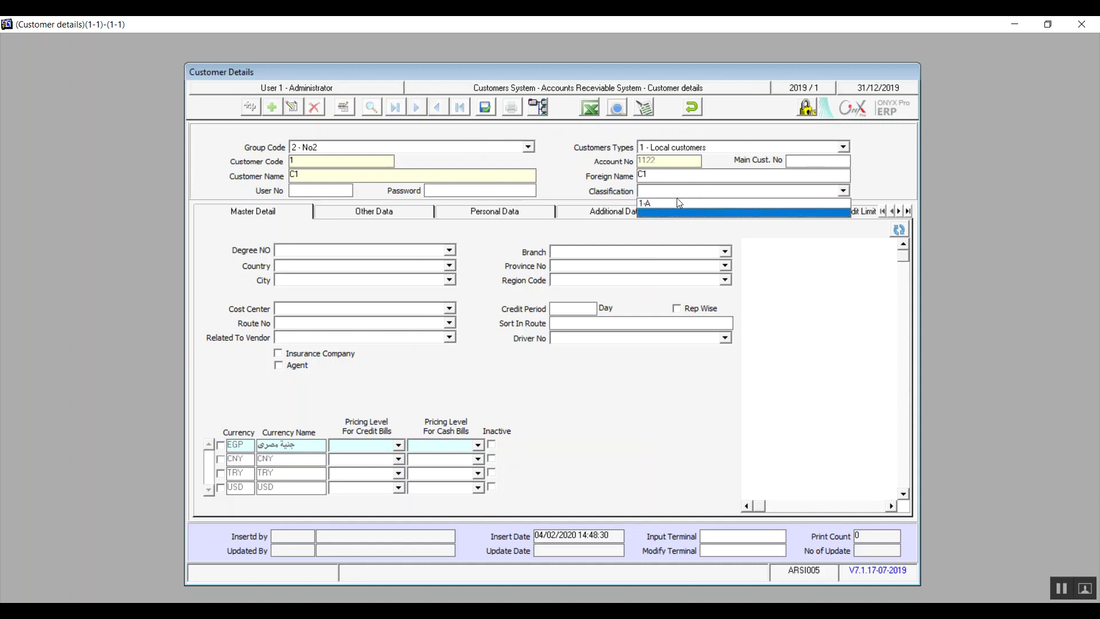
{"action": "left_click", "coordinate": [670, 204]}
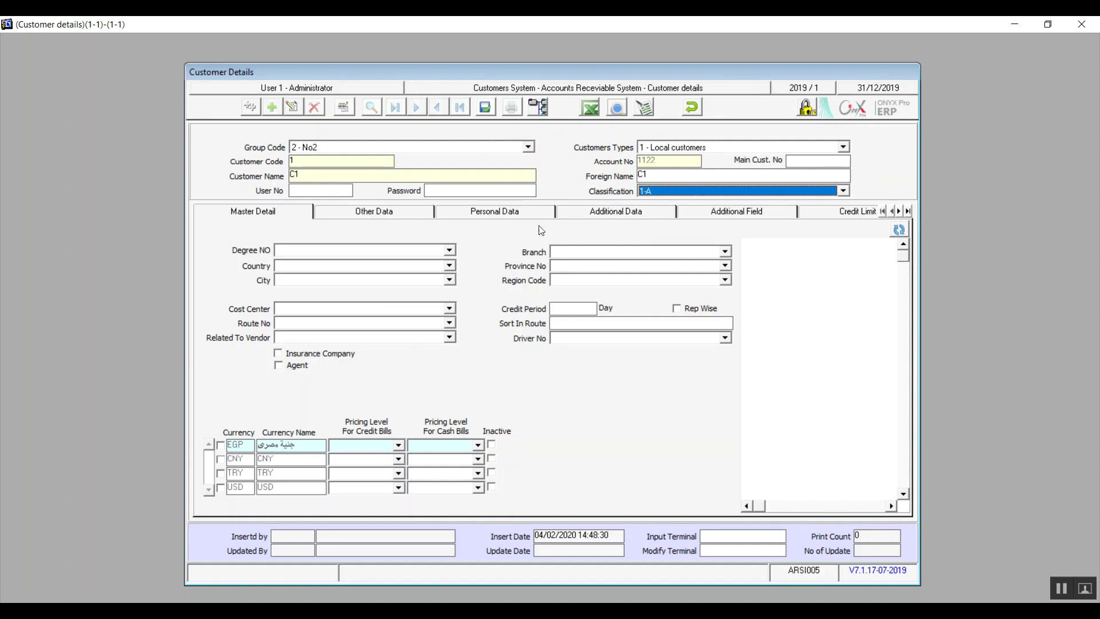
- In the customer's master details, set the degree to "1 - Excellent" and the branch to "1-1"
{"action": "left_click", "coordinate": [907, 211]}
{"action": "left_click", "coordinate": [881, 211]}
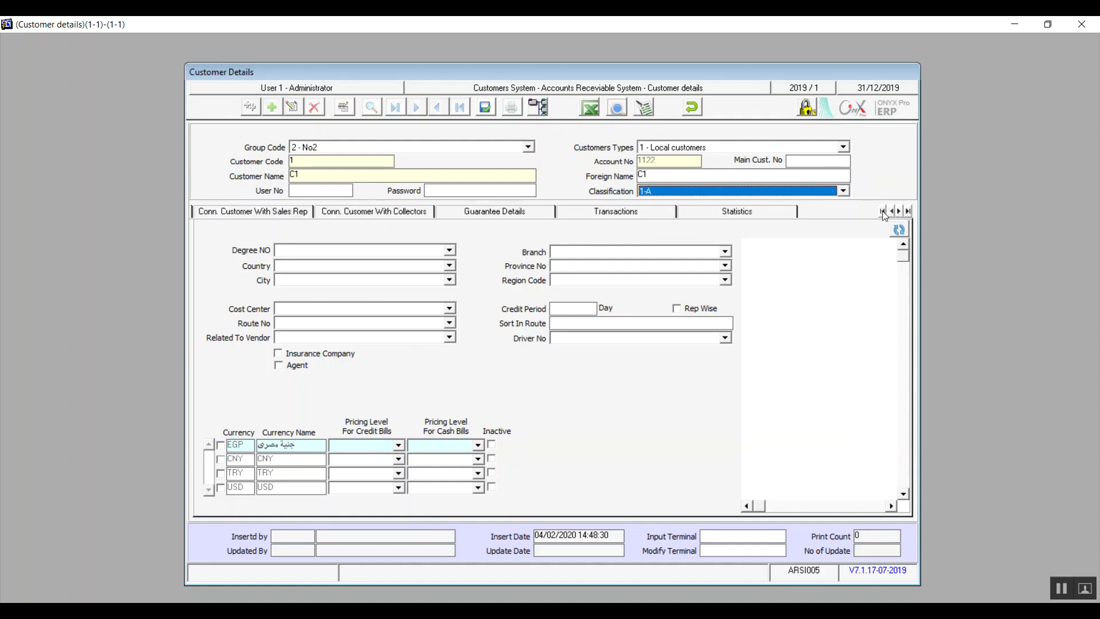
{"action": "left_click", "coordinate": [242, 218]}
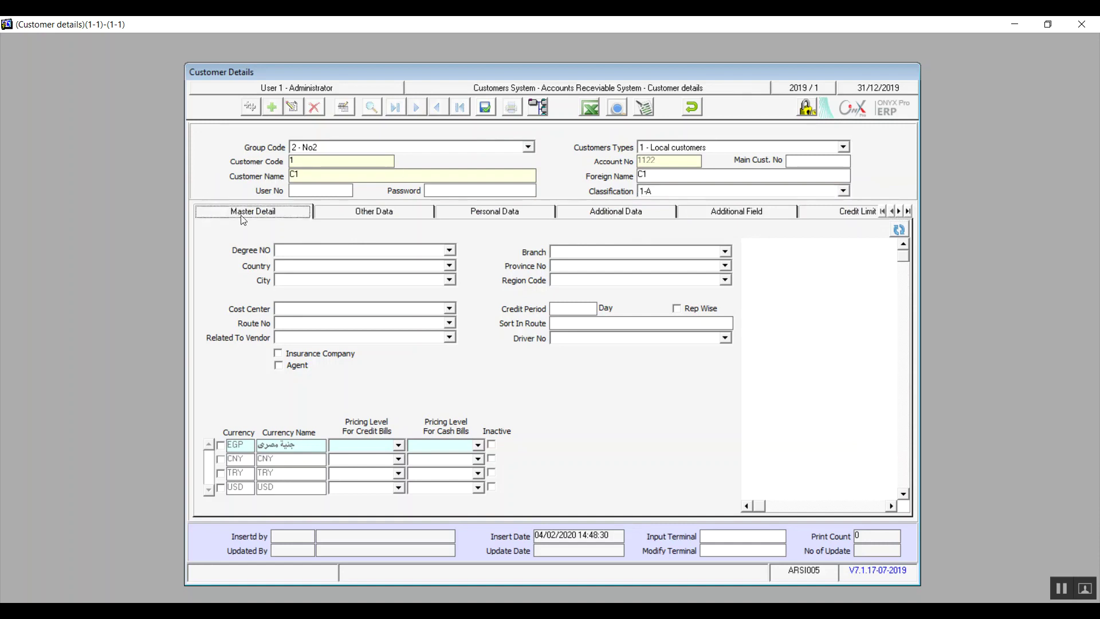
{"action": "left_click", "coordinate": [405, 250]}
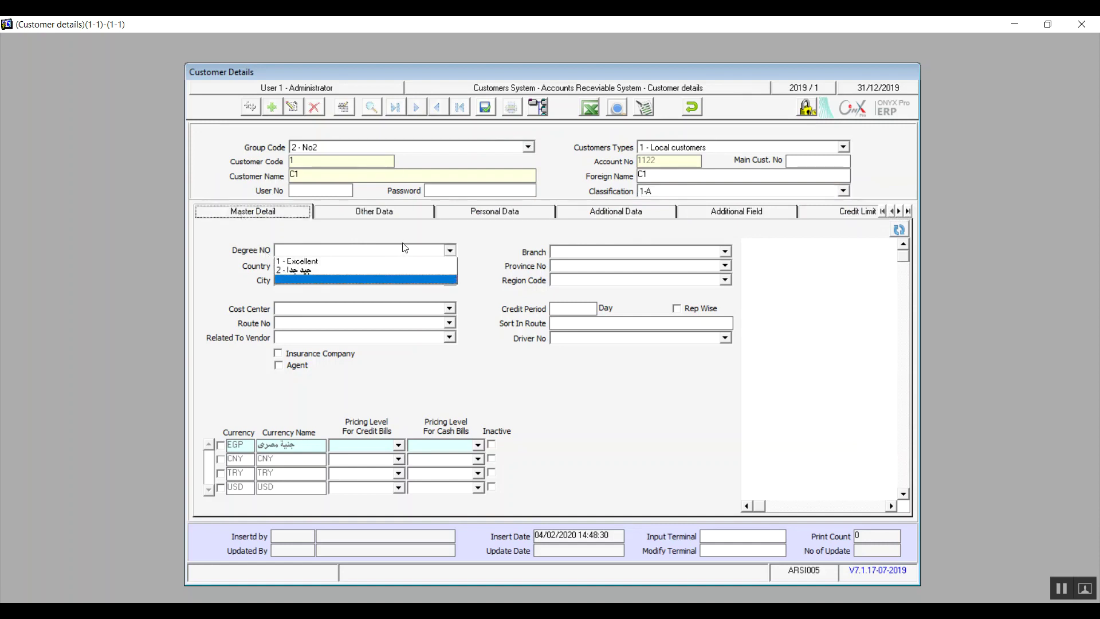
{"action": "left_click", "coordinate": [360, 262]}
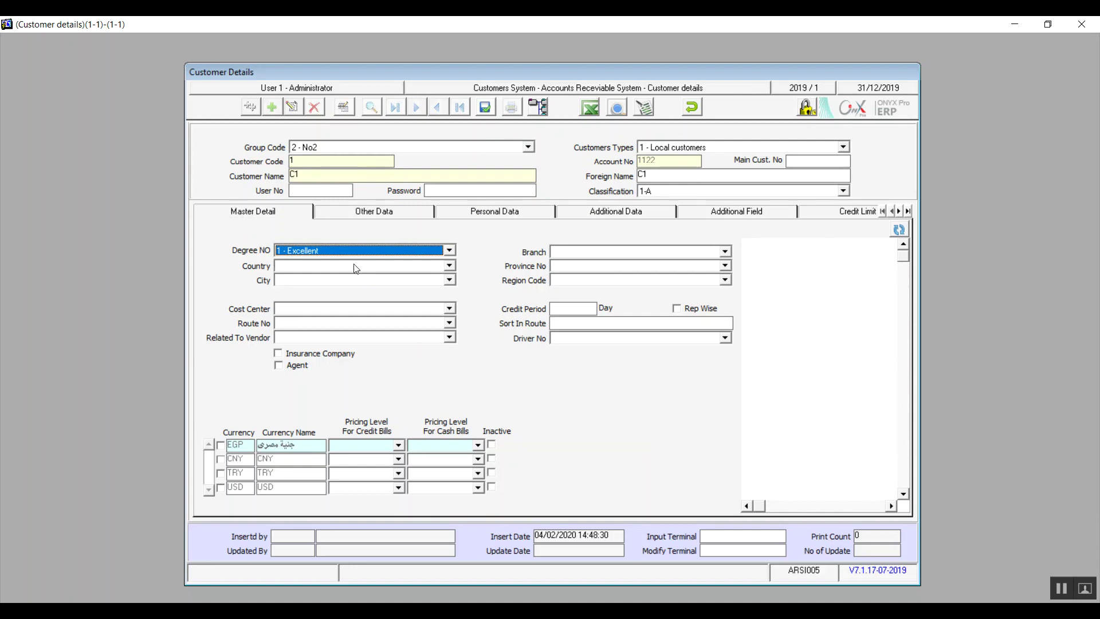
{"action": "left_click", "coordinate": [610, 251]}
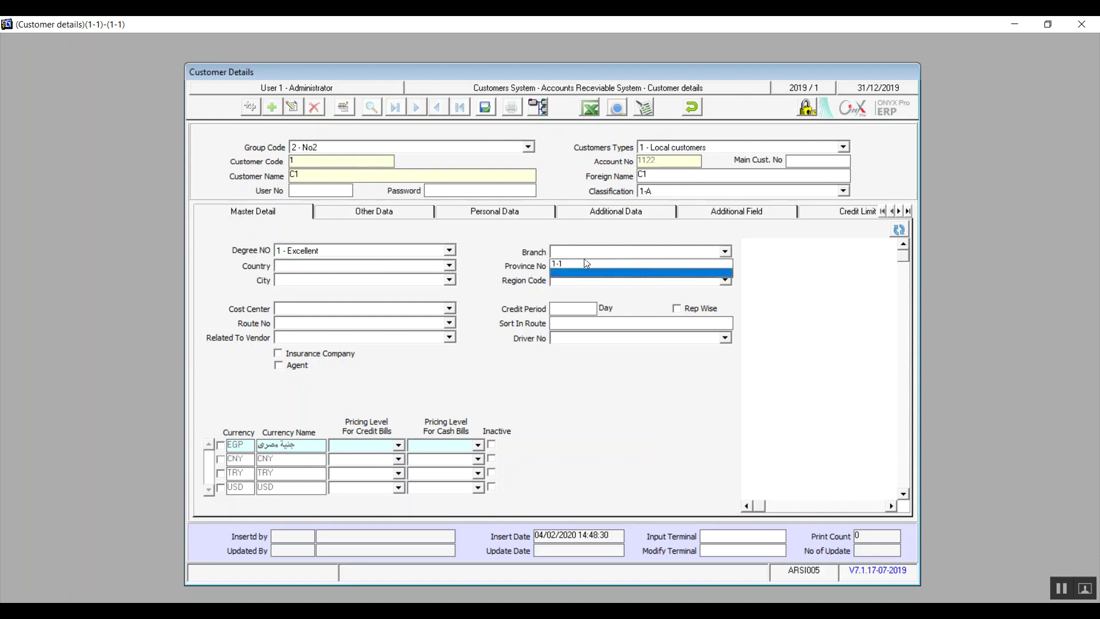
{"action": "left_click", "coordinate": [583, 265]}
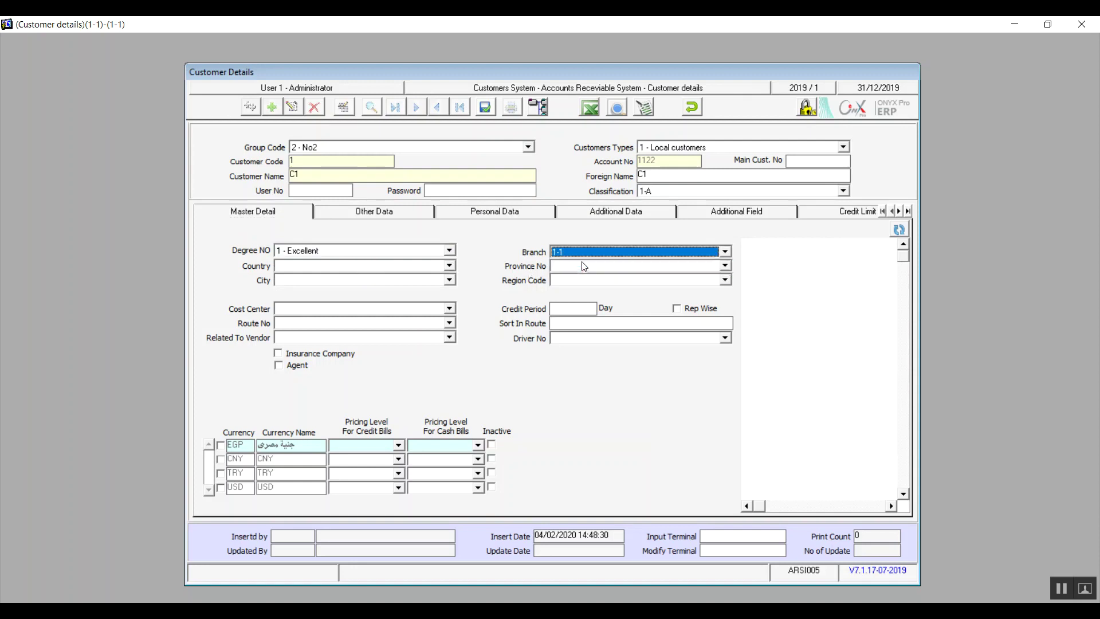
- Set the customer's country to "1 -Egypt" and the city to "6- Fym"
{"action": "left_click", "coordinate": [450, 267]}
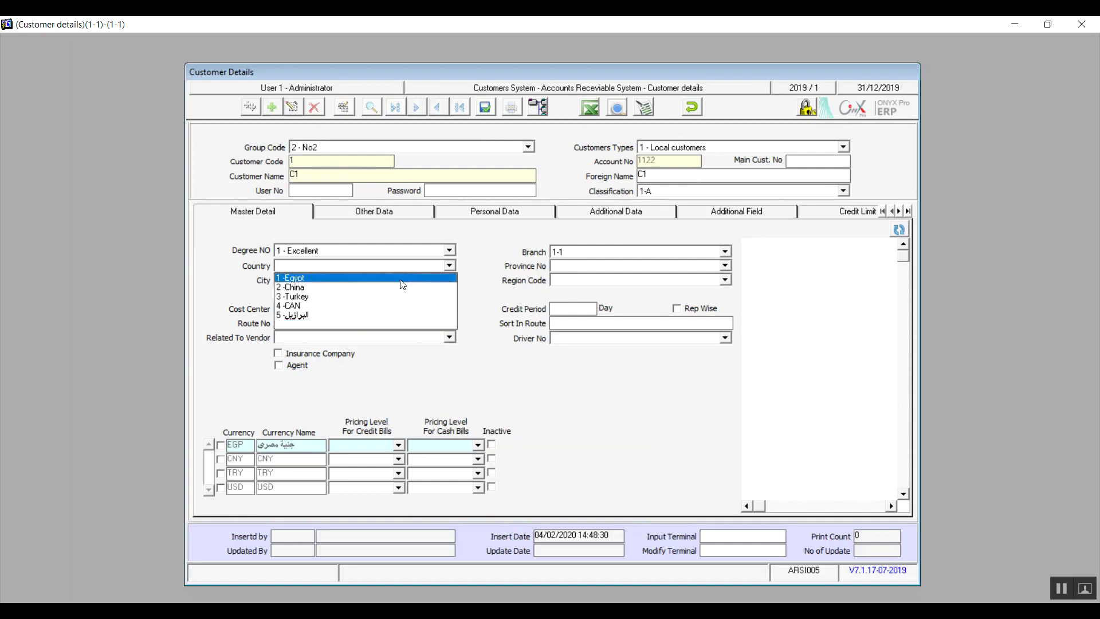
{"action": "left_click", "coordinate": [401, 280]}
{"action": "left_click", "coordinate": [448, 281]}
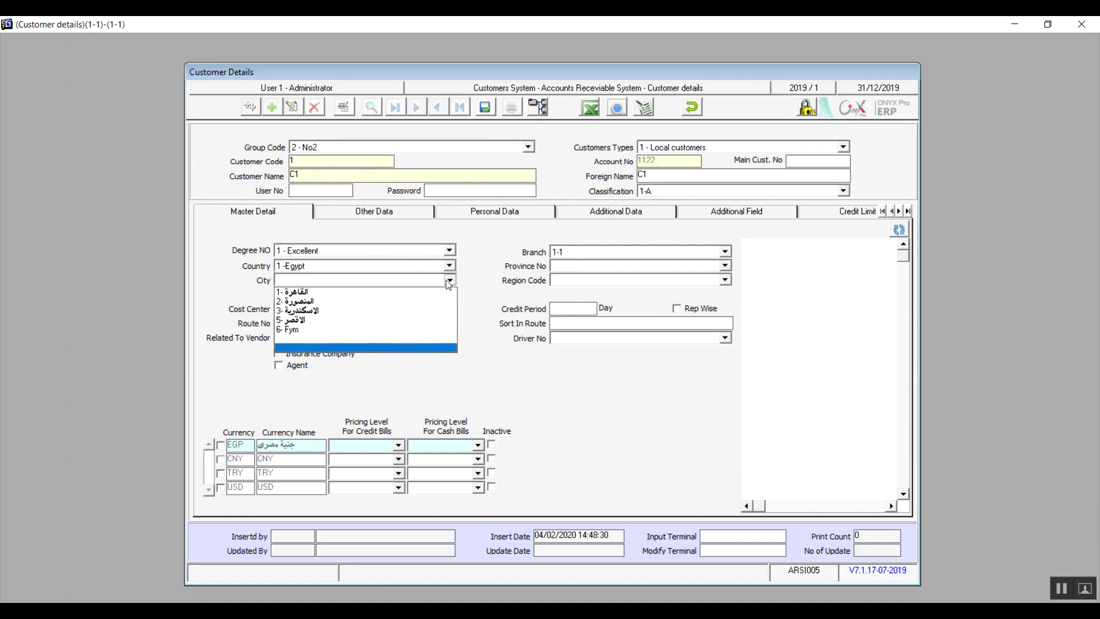
{"action": "left_click", "coordinate": [373, 332]}
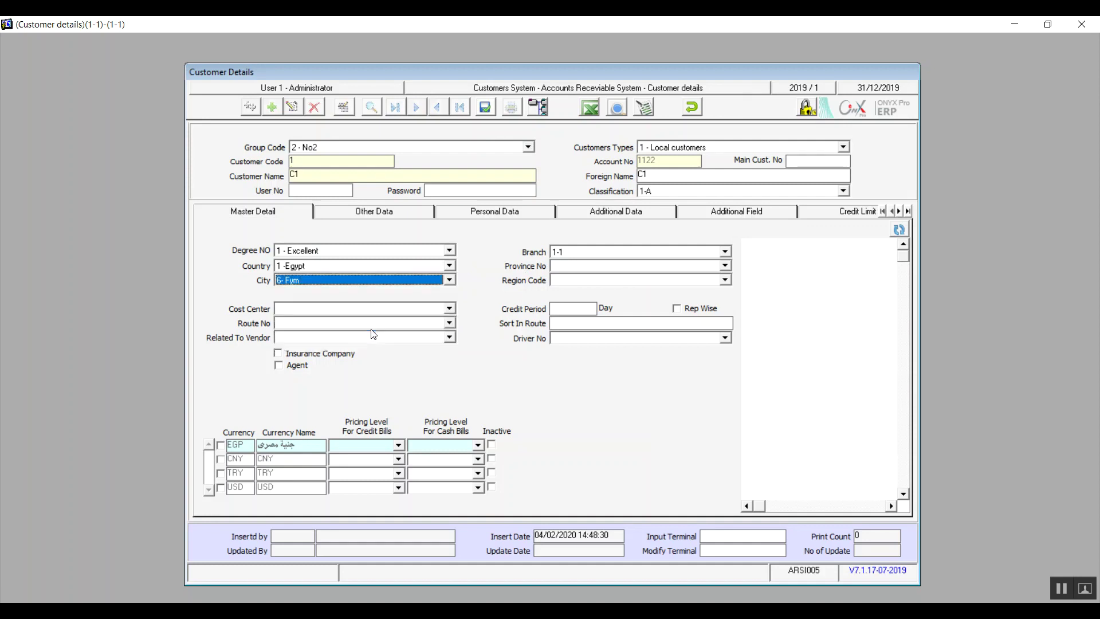
- Set the customer's province to "1 -Cairo" and change the city to "1- القاهرة"
{"action": "left_click", "coordinate": [574, 266]}
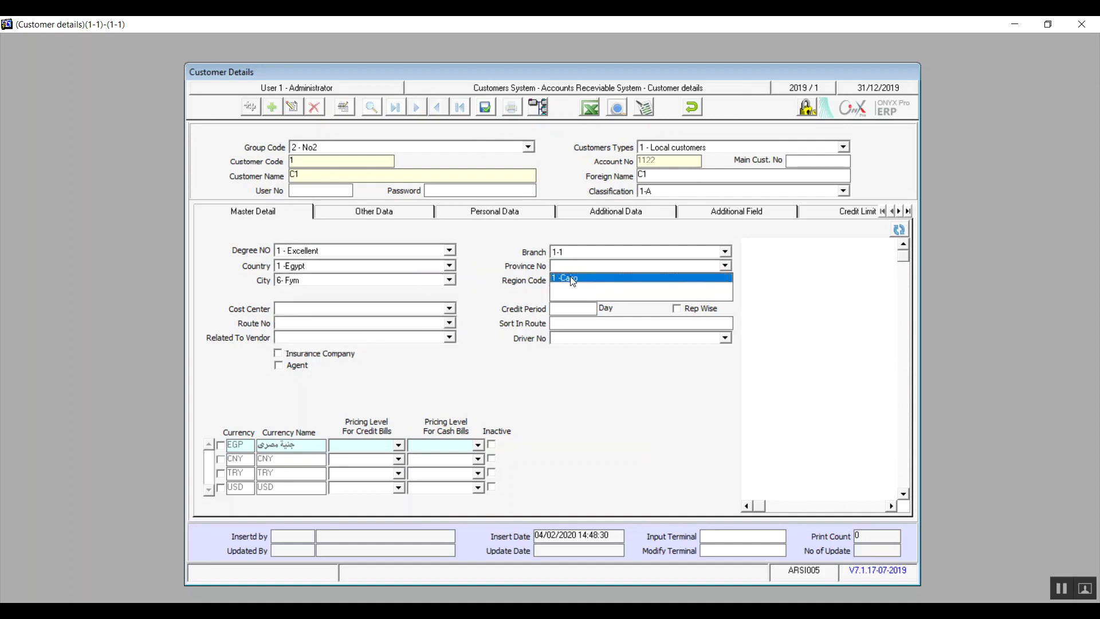
{"action": "left_click", "coordinate": [572, 278]}
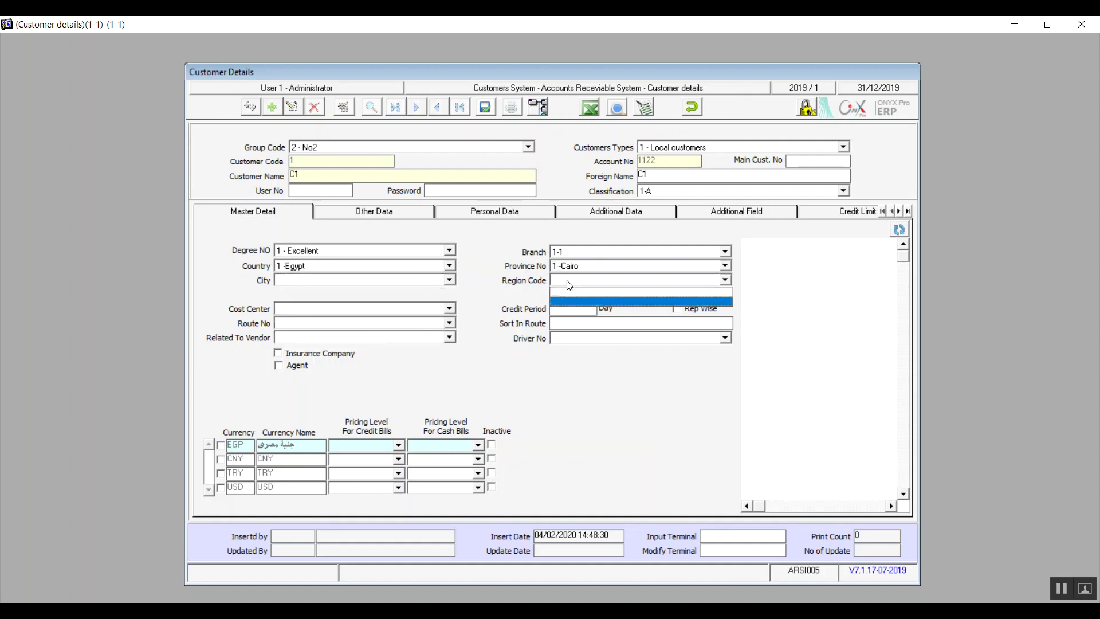
{"action": "left_click", "coordinate": [421, 279]}
{"action": "left_click", "coordinate": [421, 279]}
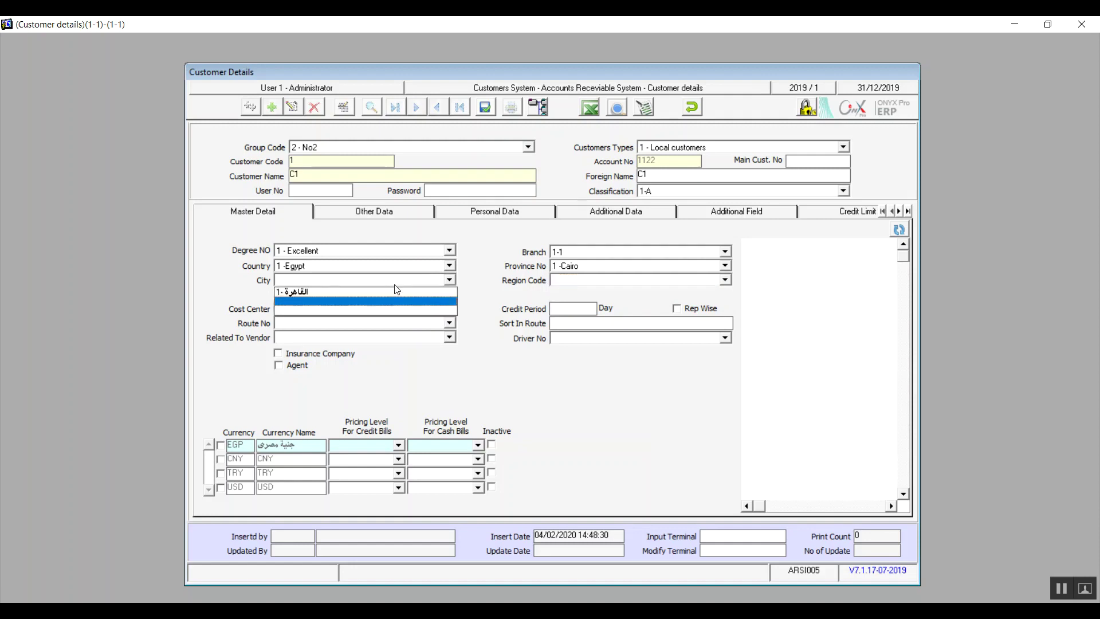
{"action": "left_click", "coordinate": [388, 294]}
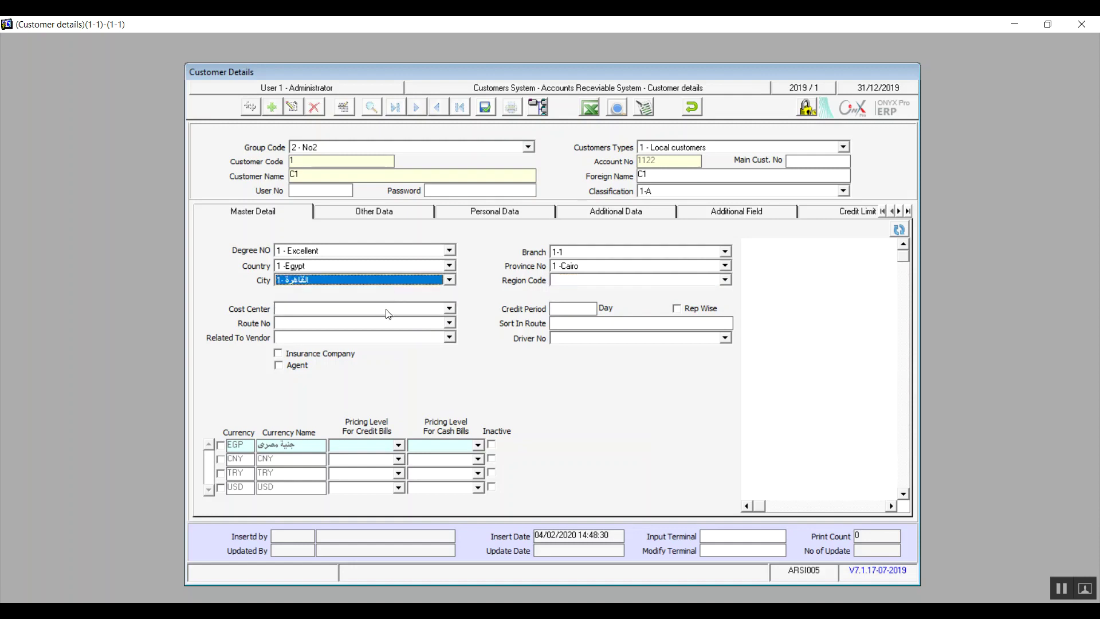
- Leave the customer's cost center blank and set the credit period to 60 days
{"action": "left_click", "coordinate": [382, 309]}
{"action": "left_click", "coordinate": [384, 314]}
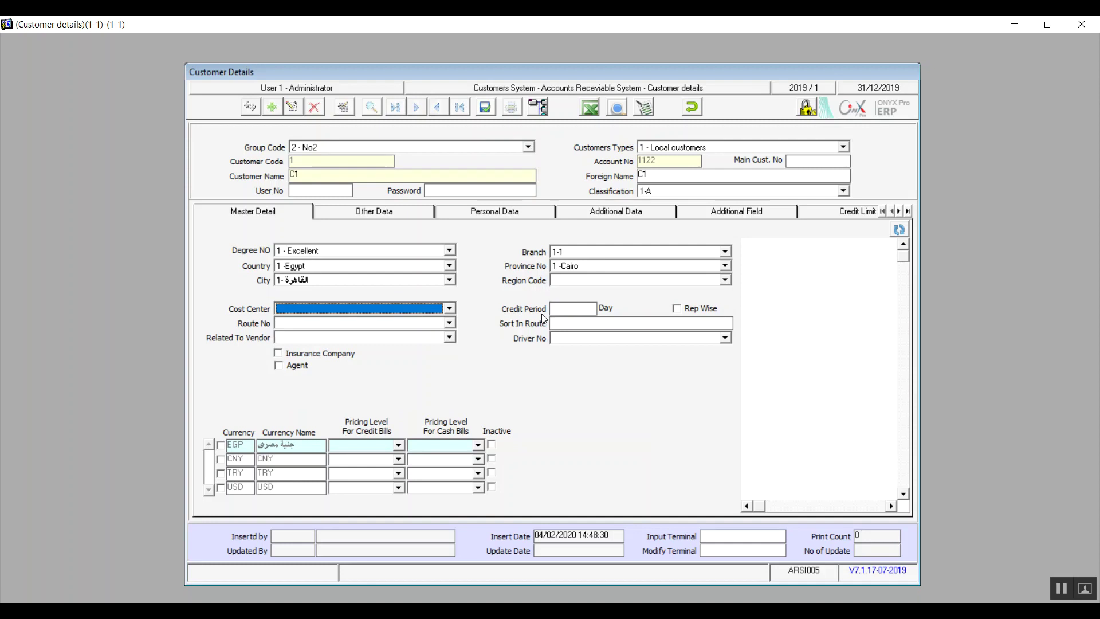
{"action": "left_click", "coordinate": [560, 309]}
{"action": "type", "text": "60"}
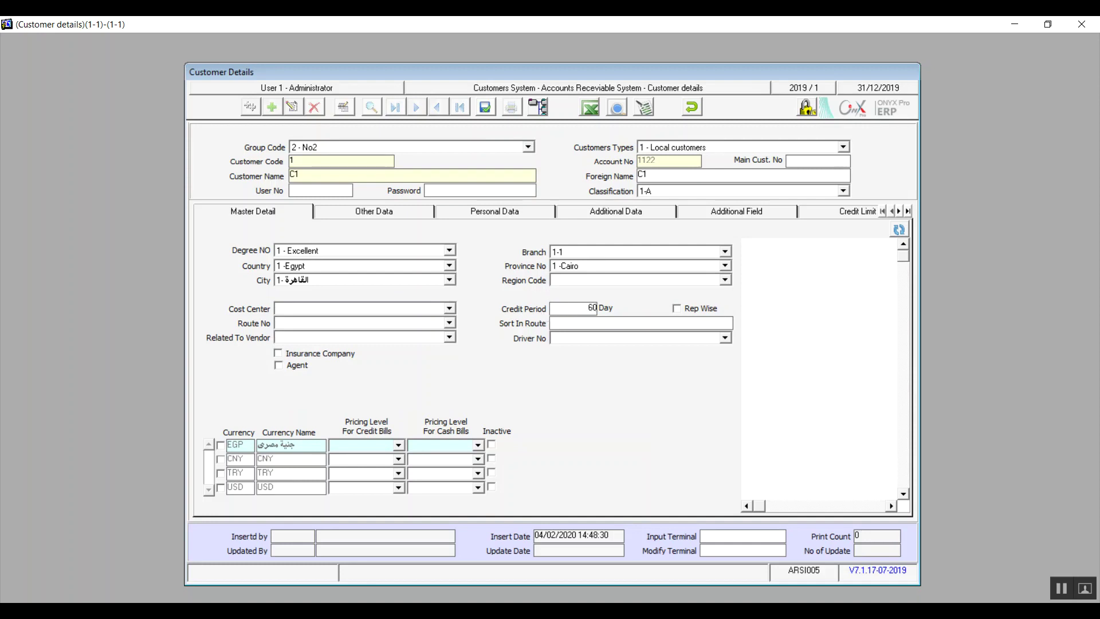
- Enable the Rep Wise option for the customer and set the driver number to "1-K"
{"action": "left_click", "coordinate": [682, 309]}
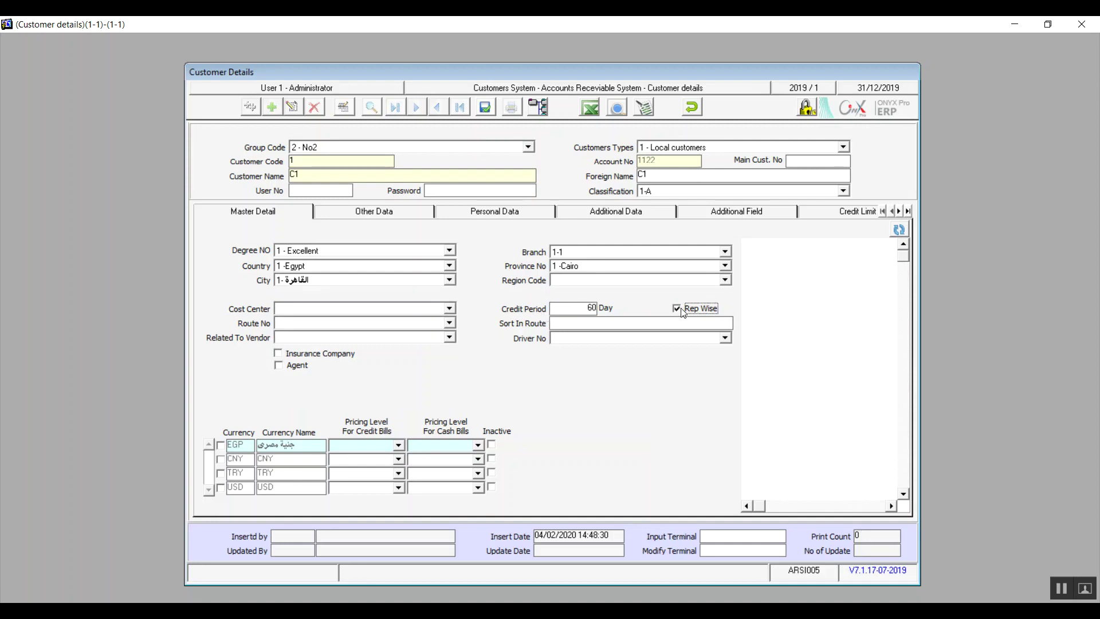
{"action": "left_click", "coordinate": [725, 339]}
{"action": "left_click", "coordinate": [726, 340]}
{"action": "left_click", "coordinate": [705, 349]}
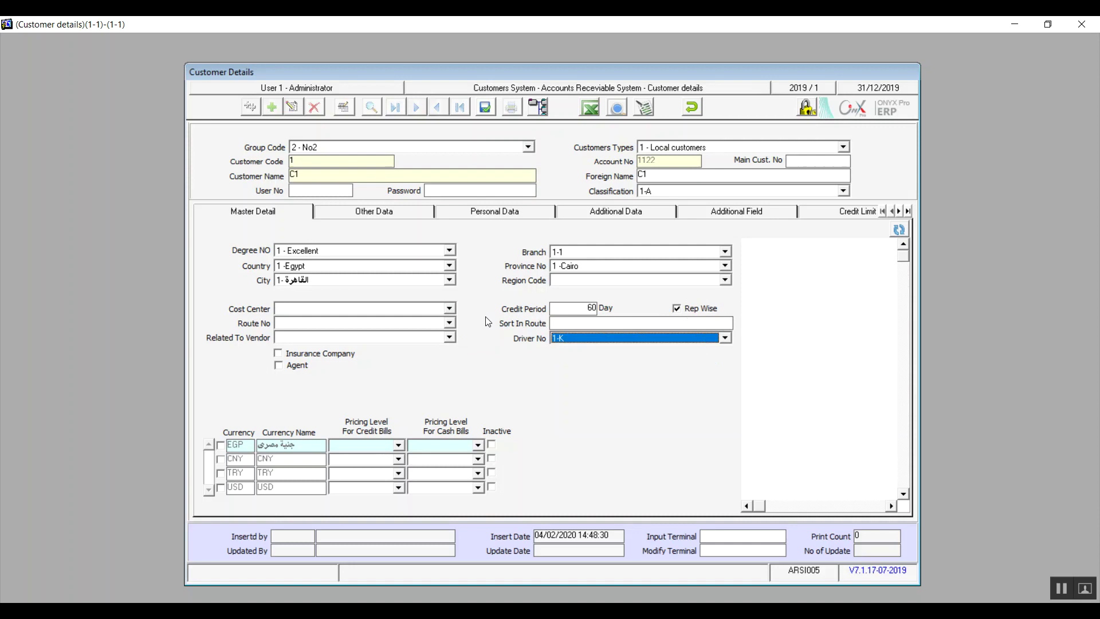
{"action": "left_click", "coordinate": [322, 353]}
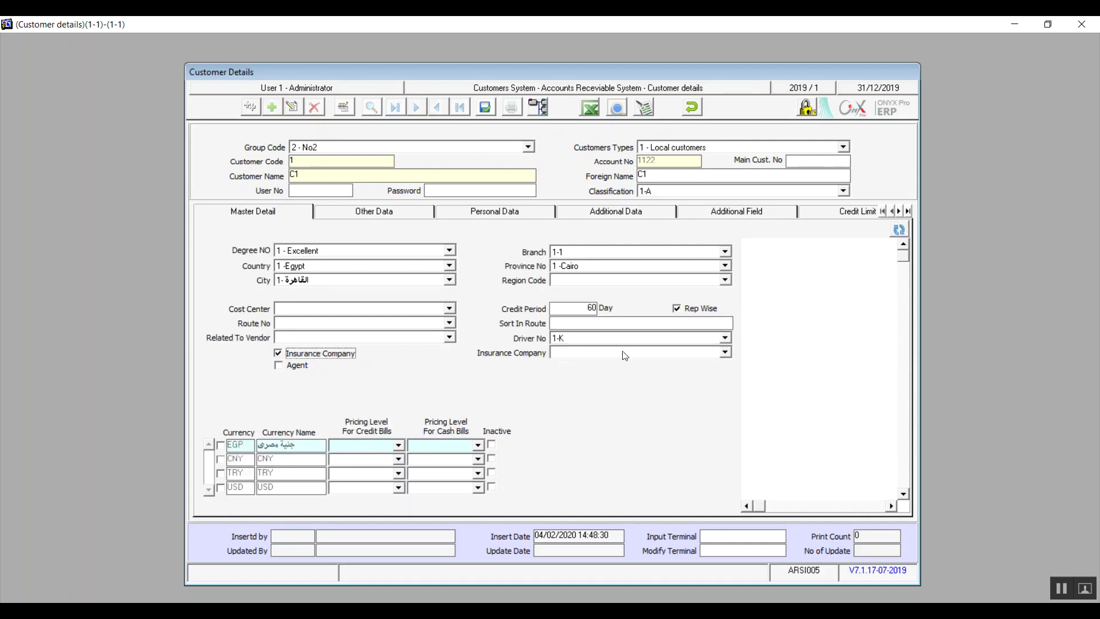
{"action": "left_click", "coordinate": [336, 356]}
{"action": "left_click", "coordinate": [336, 356]}
{"action": "left_click", "coordinate": [339, 358]}
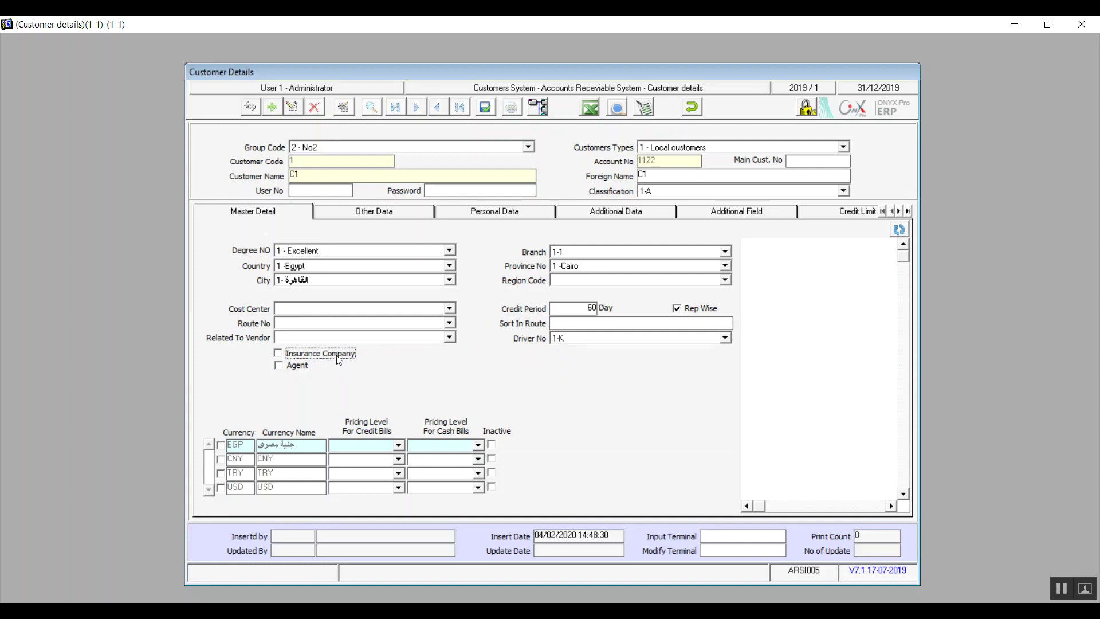
- Mark the customer as an agent and enable the EGP, CNY, USD and TRY currencies
{"action": "left_click", "coordinate": [293, 370]}
{"action": "left_click", "coordinate": [220, 445]}
{"action": "left_click", "coordinate": [220, 460]}
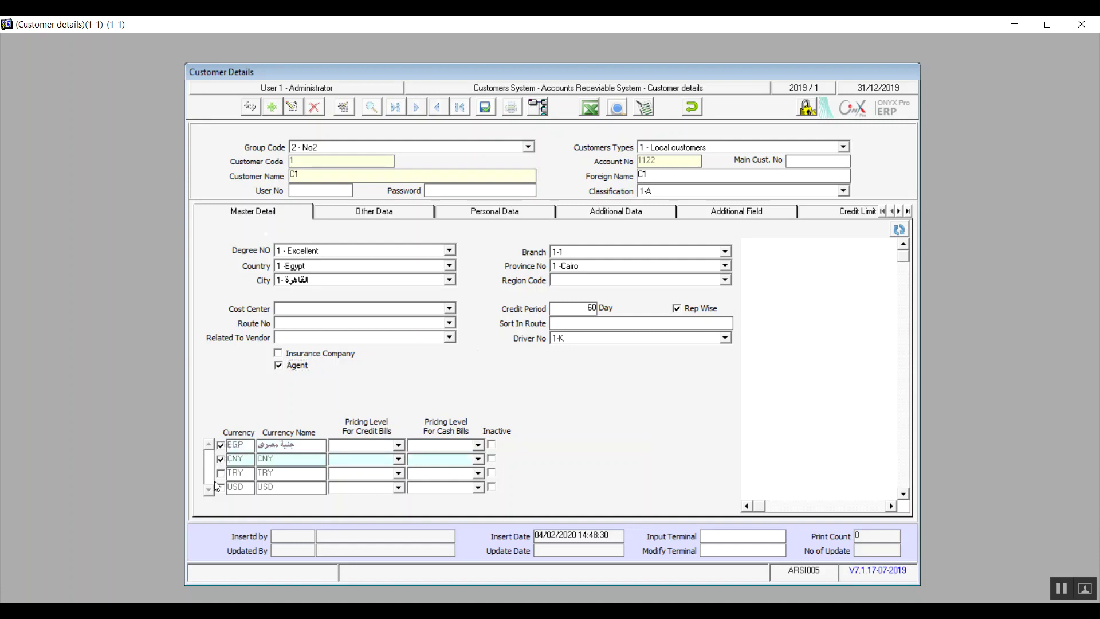
{"action": "left_click", "coordinate": [221, 485]}
{"action": "left_click", "coordinate": [221, 473]}
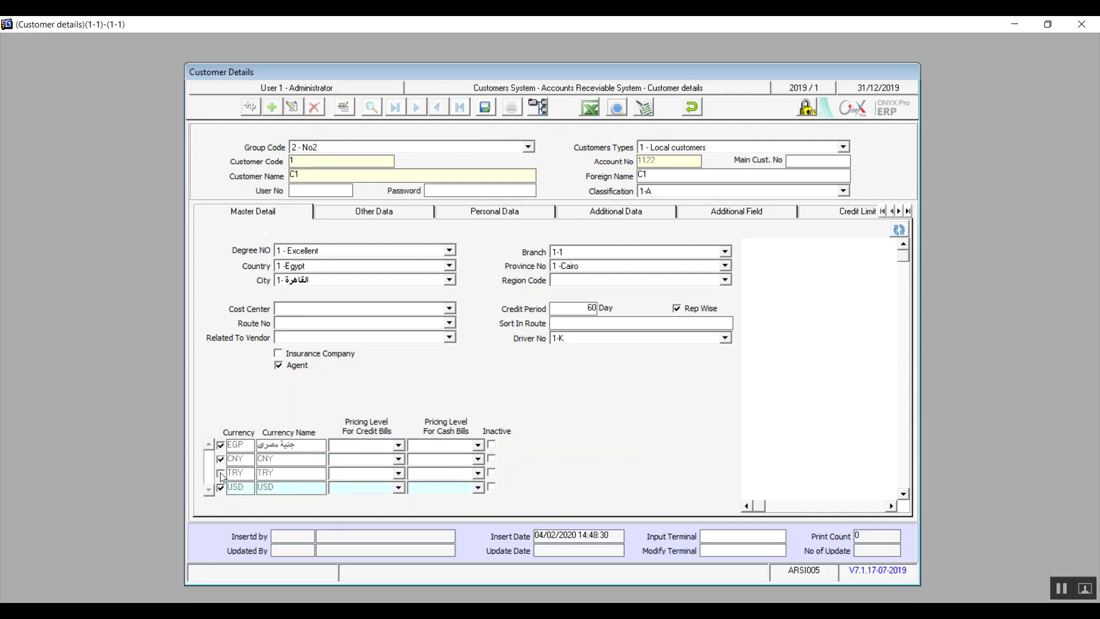
- Check the available EGP pricing levels for credit bills and cash bills, leaving both blank
{"action": "left_click", "coordinate": [400, 446]}
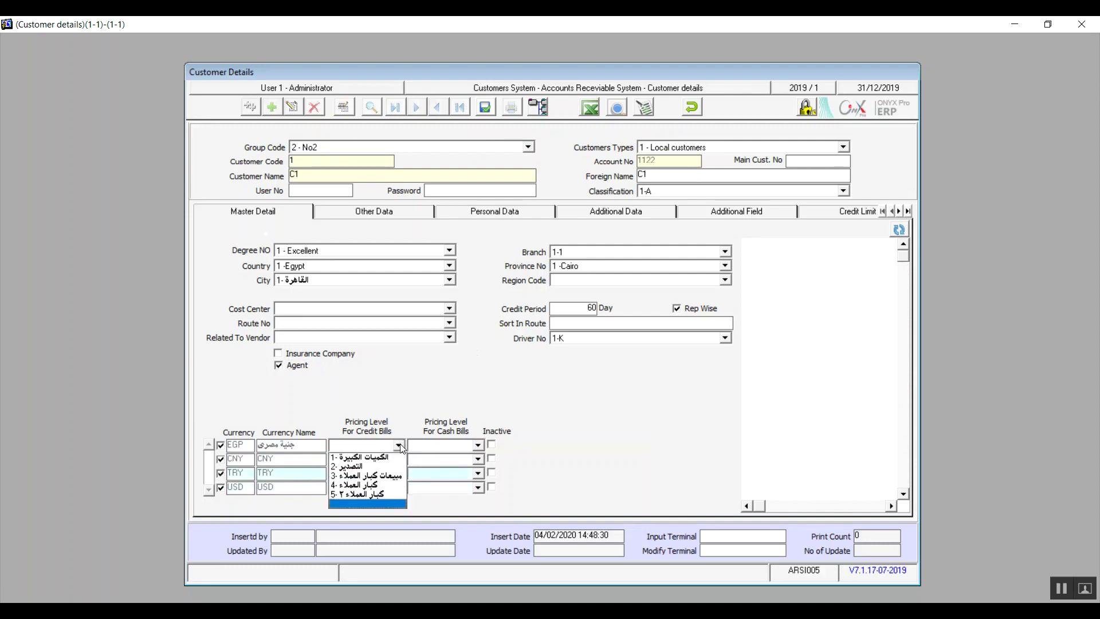
{"action": "left_click", "coordinate": [480, 447]}
{"action": "left_click", "coordinate": [479, 447]}
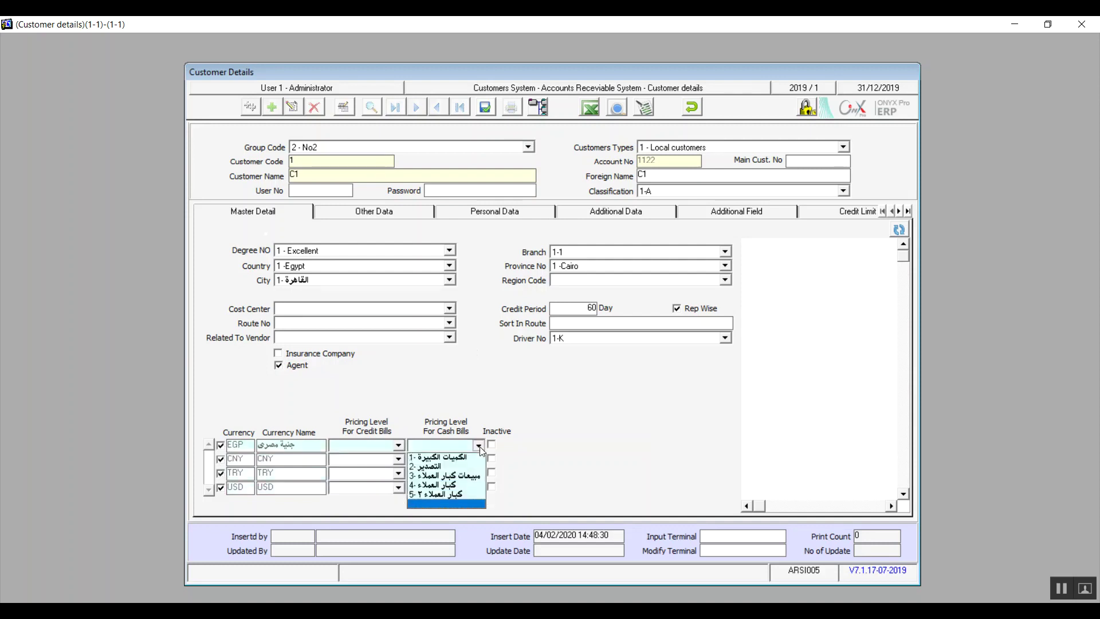
{"action": "left_click", "coordinate": [480, 447]}
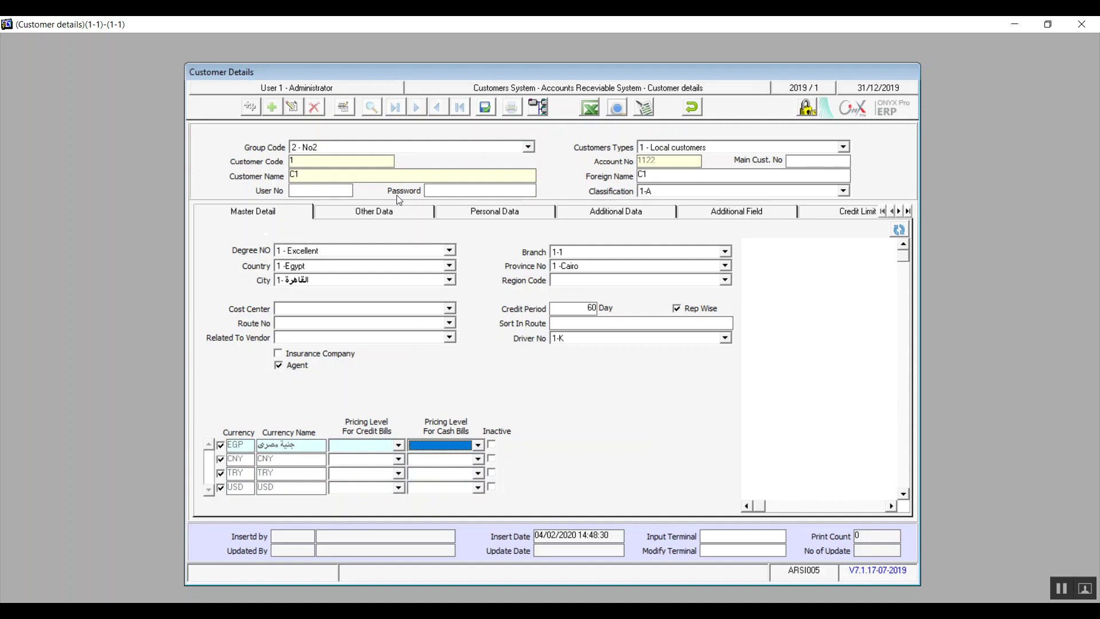
- Review the customer's other data, personal data, additional data and additional fields, ending at the credit limit section
{"action": "left_click", "coordinate": [382, 212]}
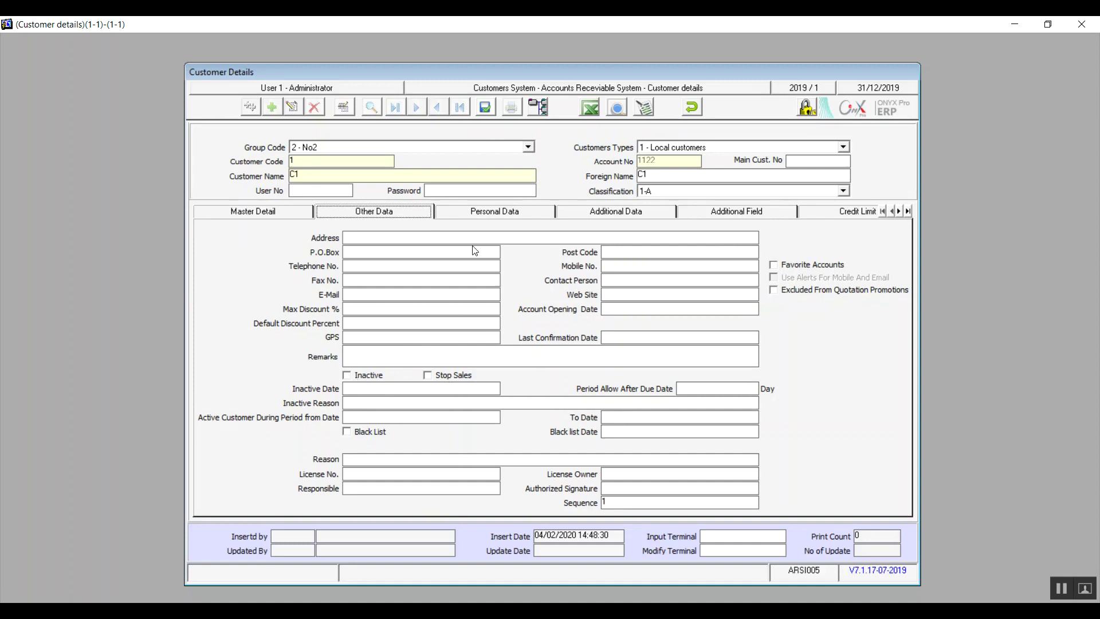
{"action": "left_click", "coordinate": [495, 215]}
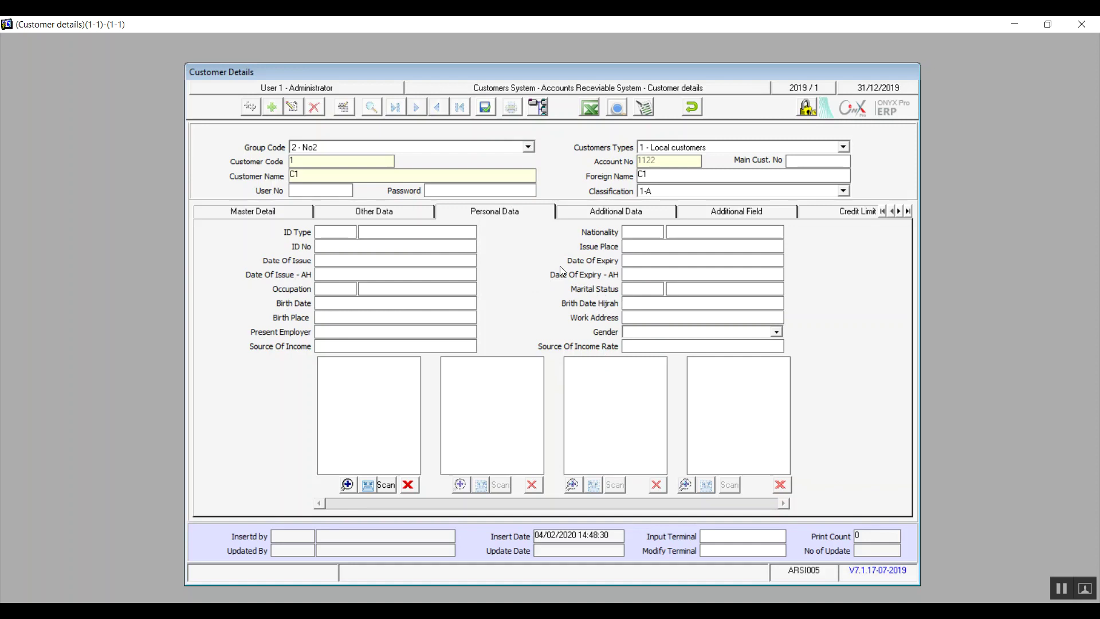
{"action": "left_click", "coordinate": [612, 213]}
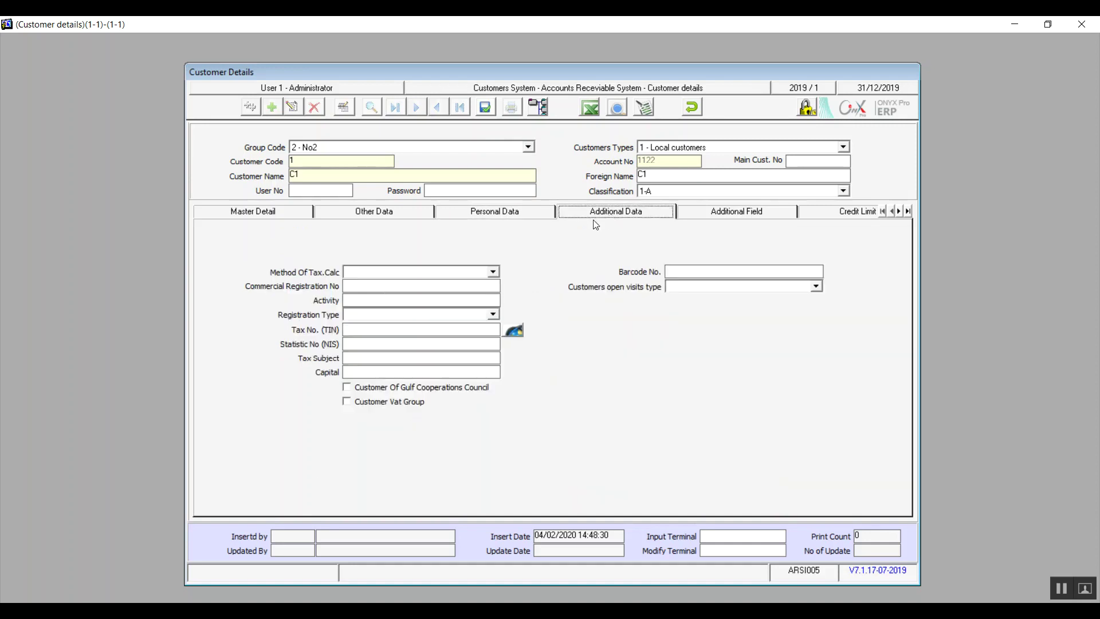
{"action": "left_click", "coordinate": [709, 213]}
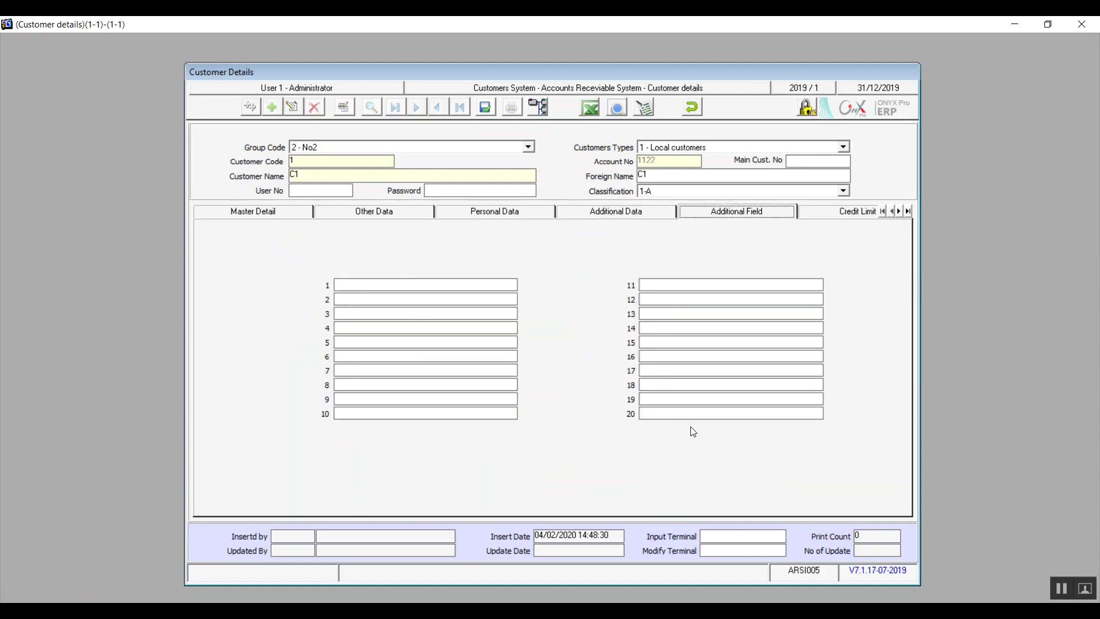
{"action": "left_click", "coordinate": [821, 210]}
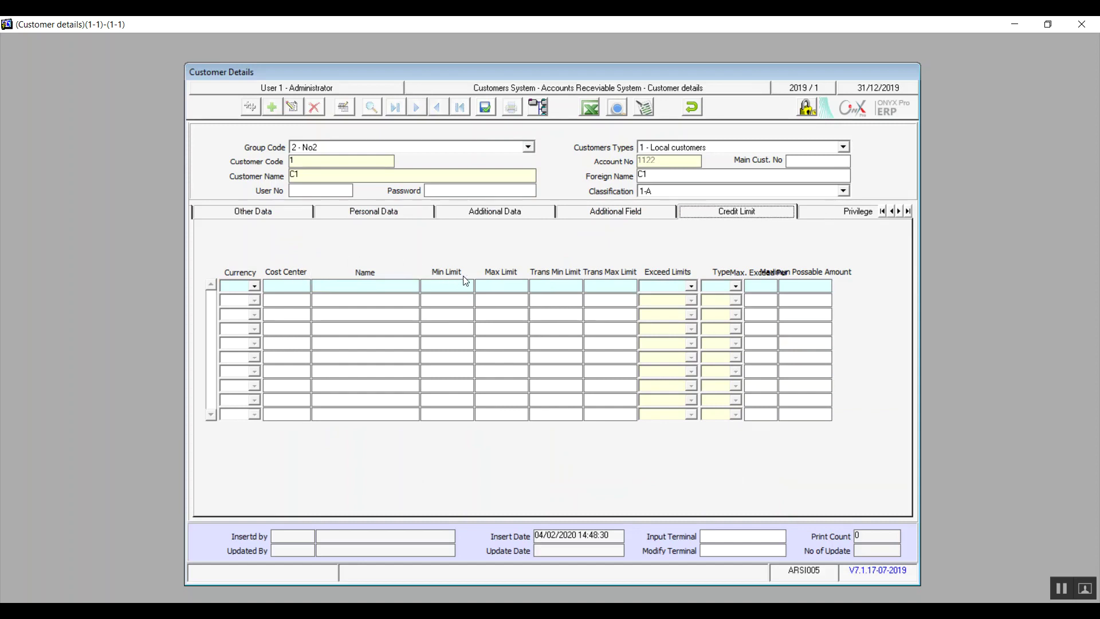
- Fill the first credit limit row with the 4-CNY currency and cost center 221
{"action": "left_click", "coordinate": [255, 285]}
{"action": "left_click", "coordinate": [256, 285]}
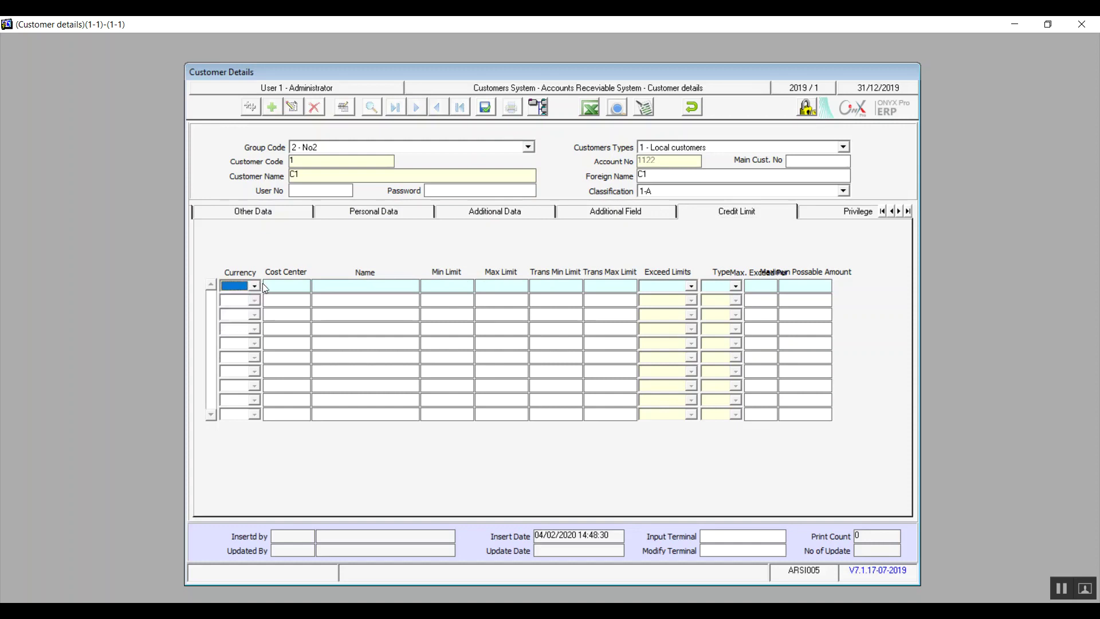
{"action": "left_click", "coordinate": [254, 286]}
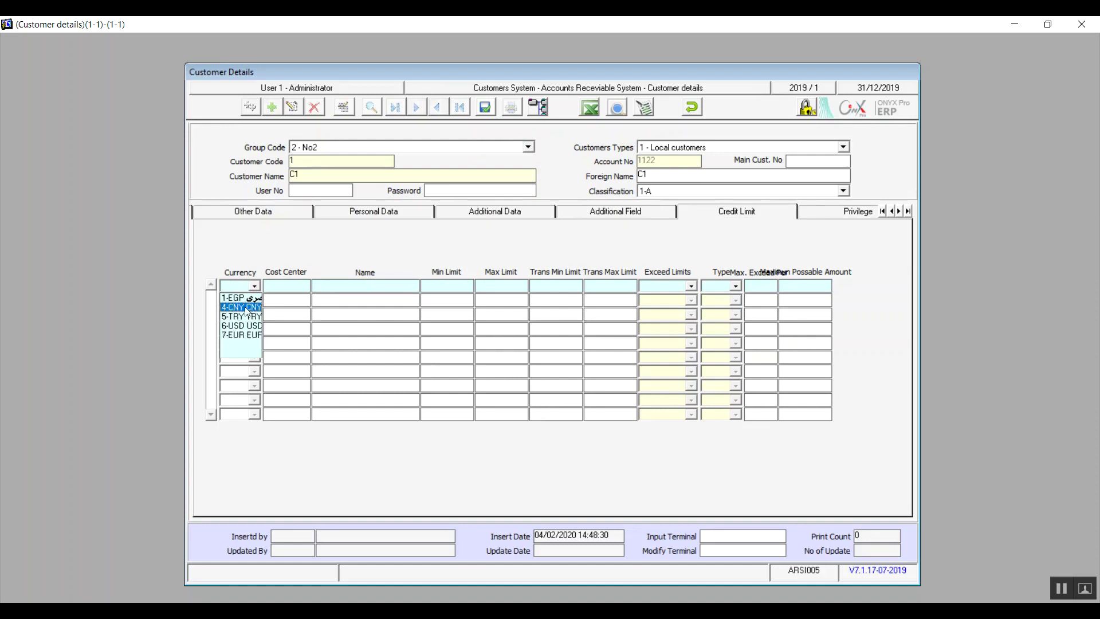
{"action": "left_click", "coordinate": [246, 307]}
{"action": "double_click", "coordinate": [294, 289]}
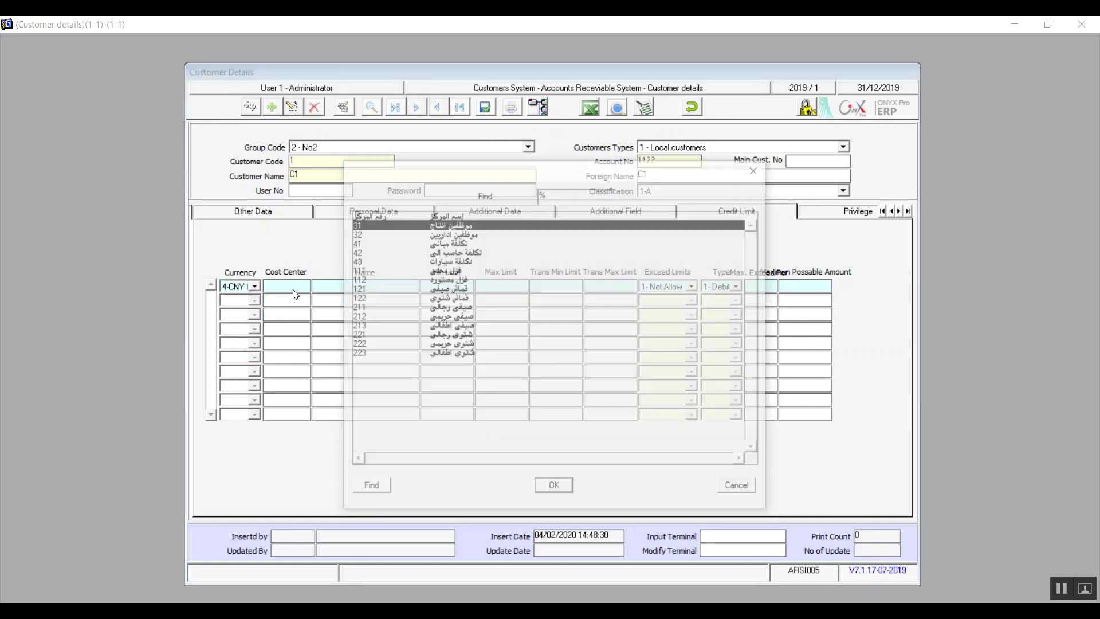
{"action": "double_click", "coordinate": [463, 336]}
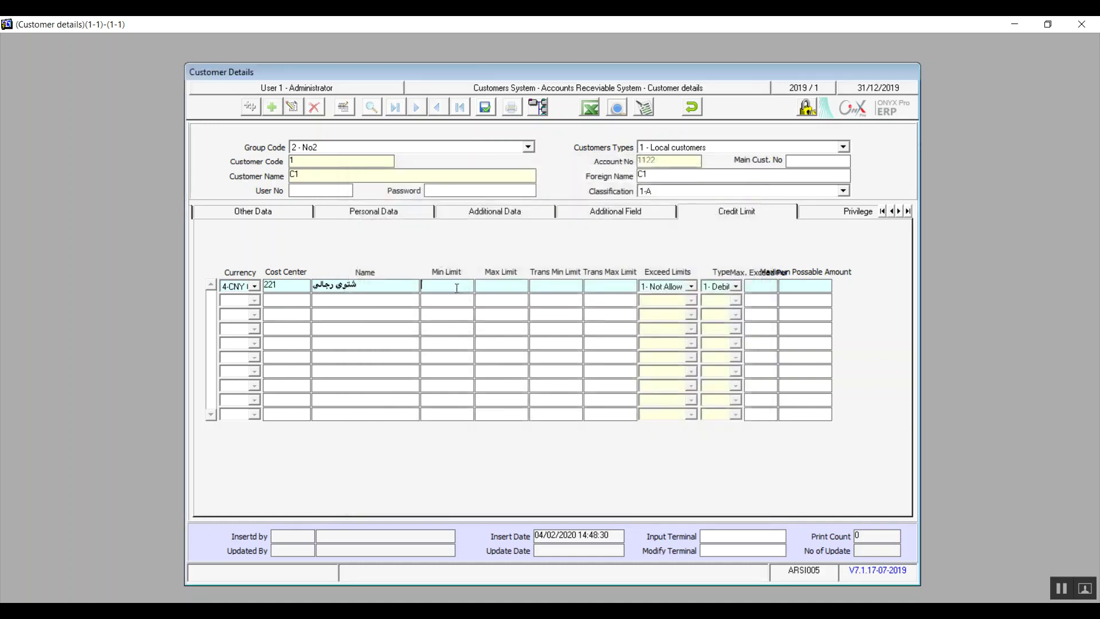
- Clear the cost center and currency from the first credit limit row
{"action": "double_click", "coordinate": [300, 284]}
{"action": "key", "text": "BackSpace"}
{"action": "left_click", "coordinate": [255, 285]}
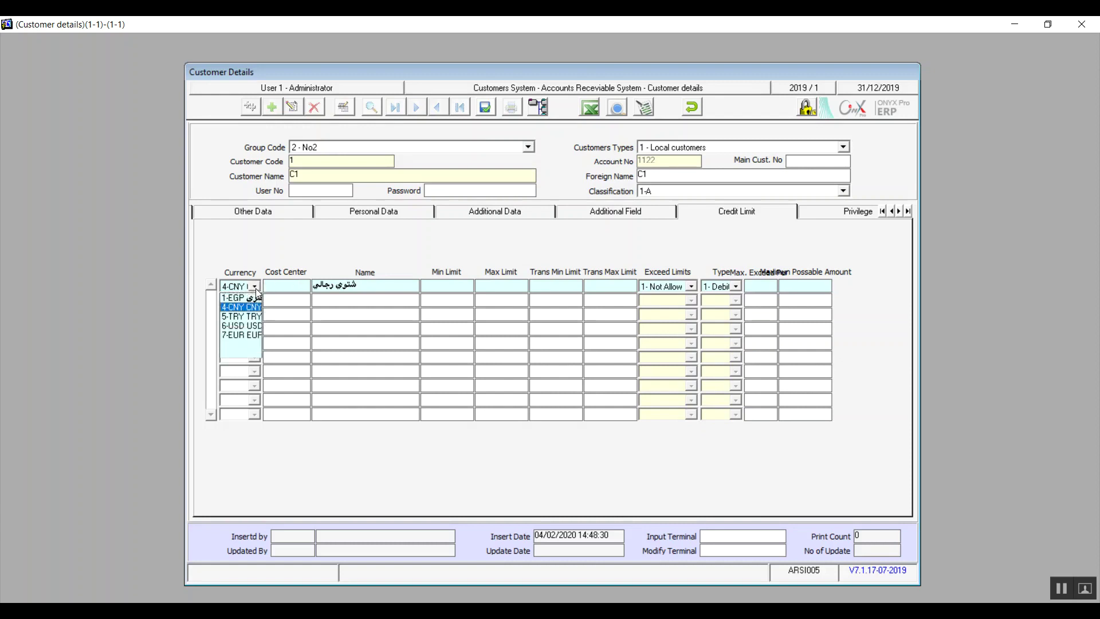
{"action": "left_click", "coordinate": [251, 344]}
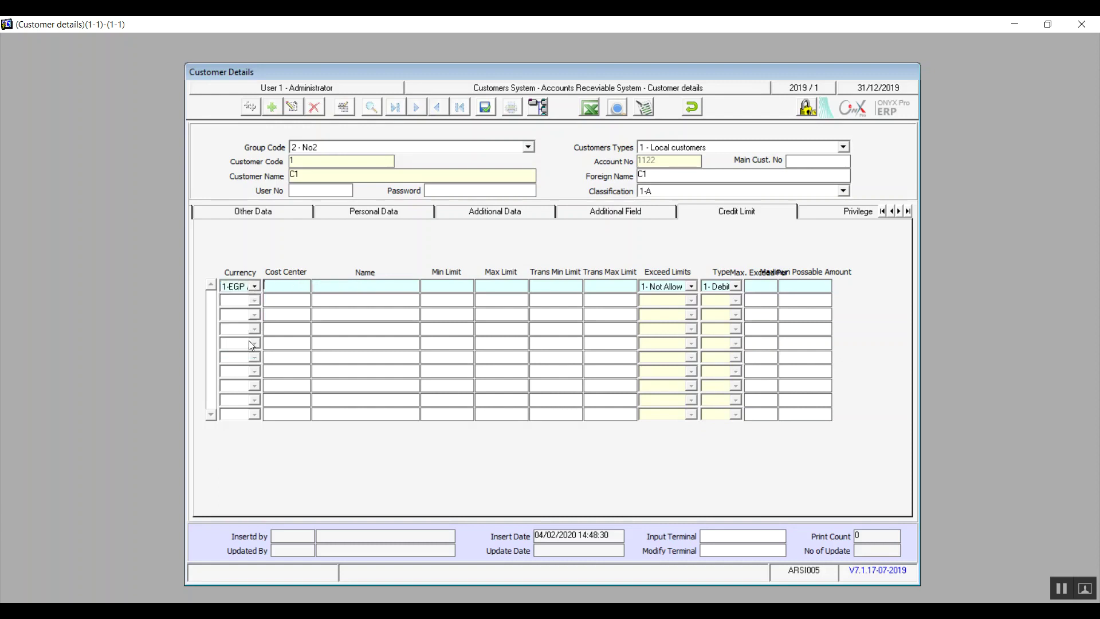
{"action": "left_click", "coordinate": [252, 285]}
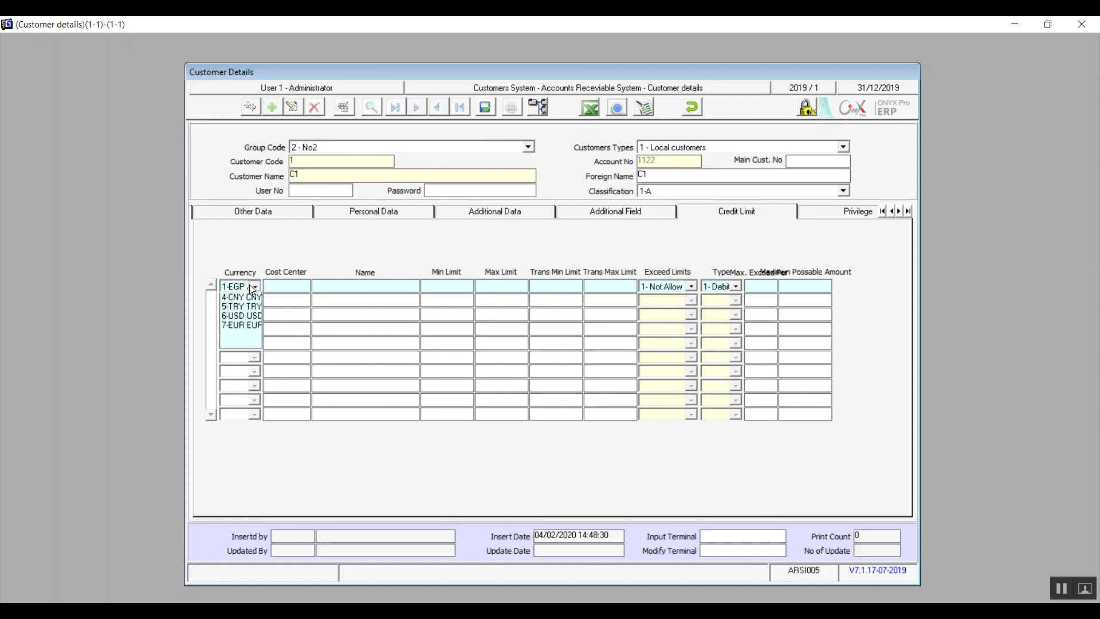
{"action": "left_click", "coordinate": [242, 348]}
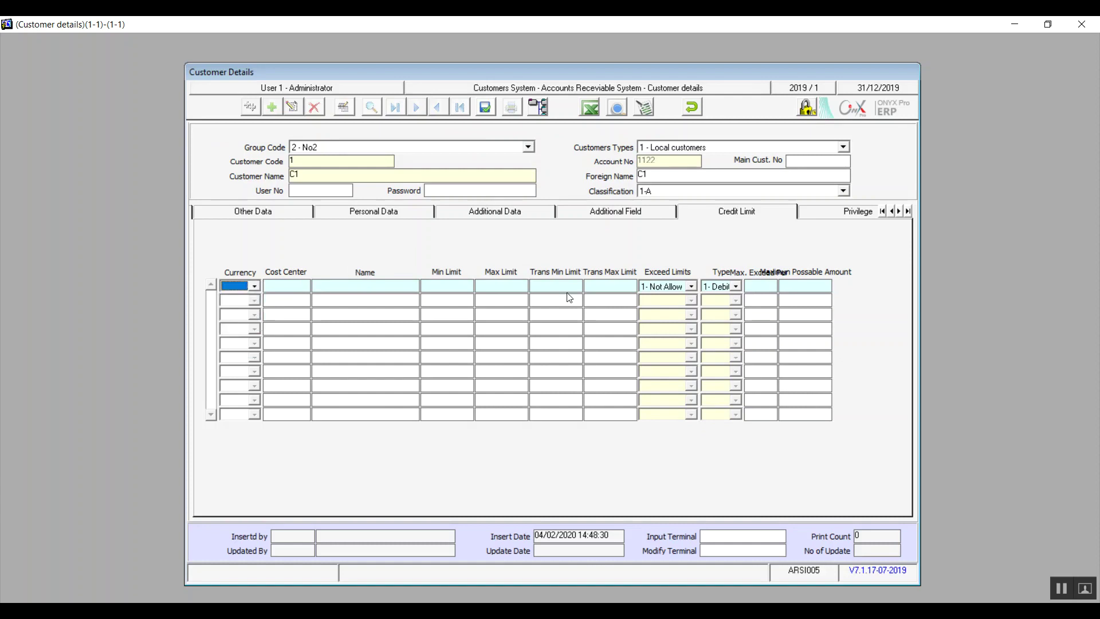
- Set the first credit limit row to currency 1-EGP and type "1- Debit", with its exceed limits option blank
{"action": "left_click", "coordinate": [692, 286]}
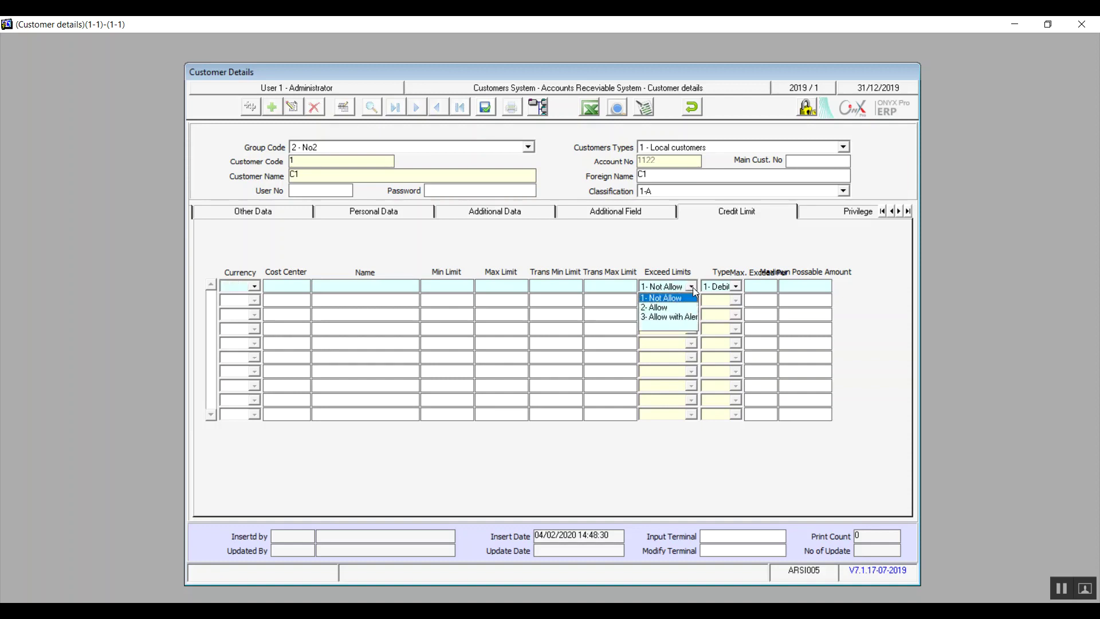
{"action": "left_click", "coordinate": [669, 319]}
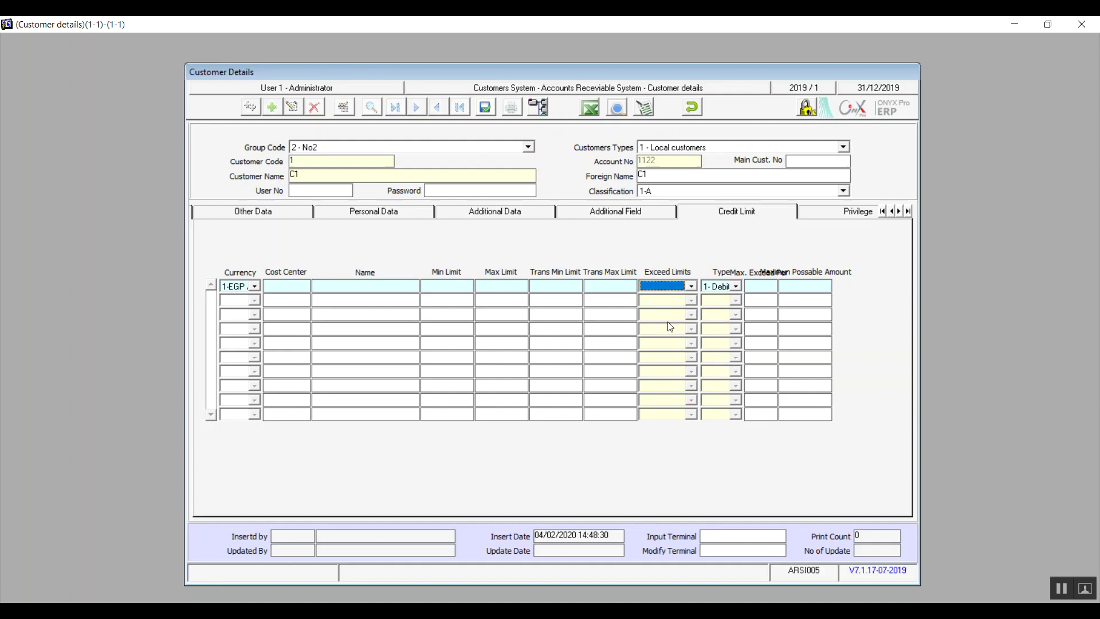
{"action": "left_click", "coordinate": [736, 286]}
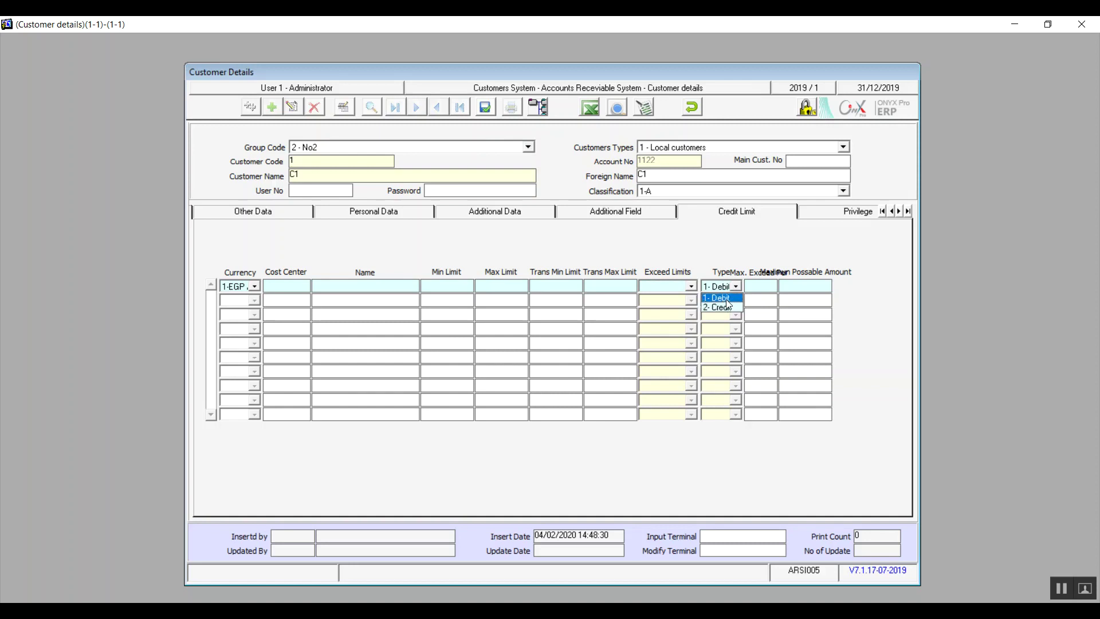
{"action": "left_click", "coordinate": [725, 298]}
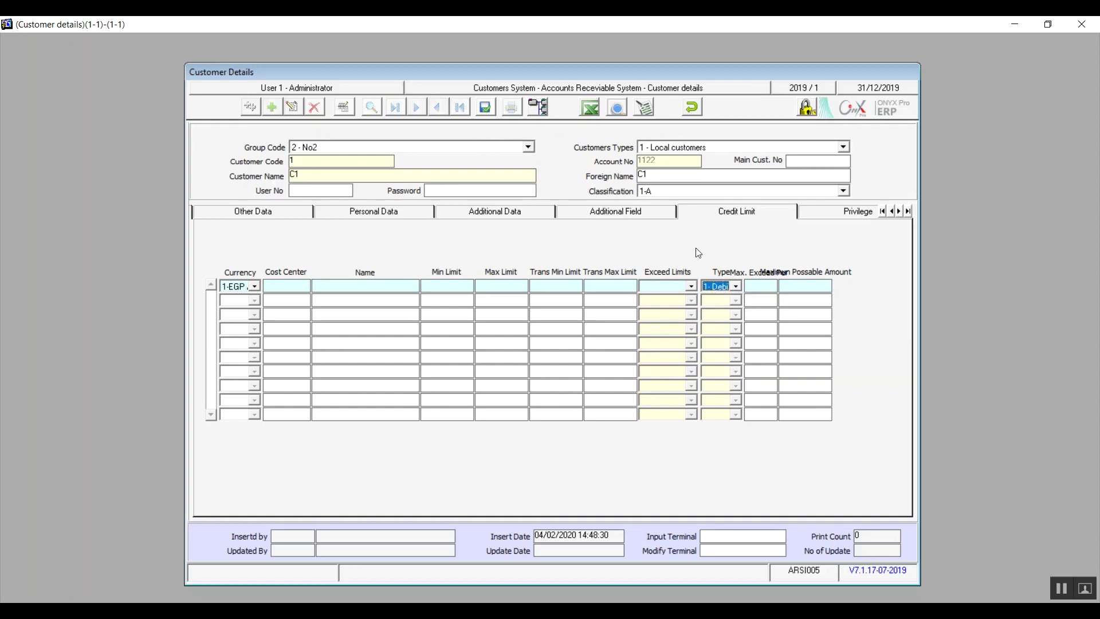
- View the customer's privilege section and try to save the customer record
{"action": "left_click", "coordinate": [813, 219]}
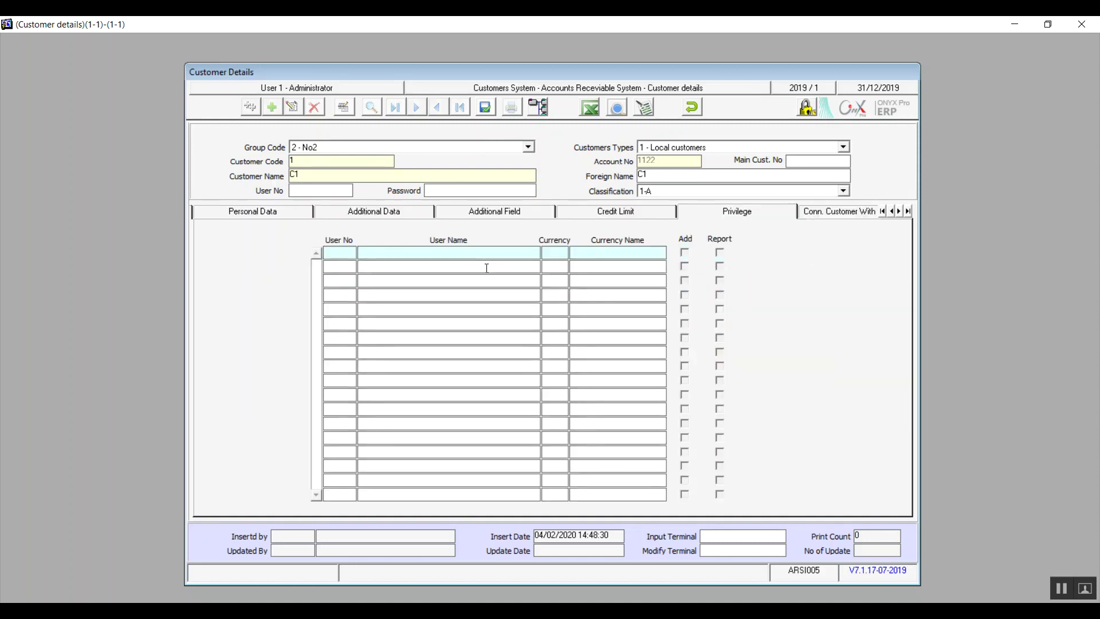
{"action": "left_click", "coordinate": [485, 106]}
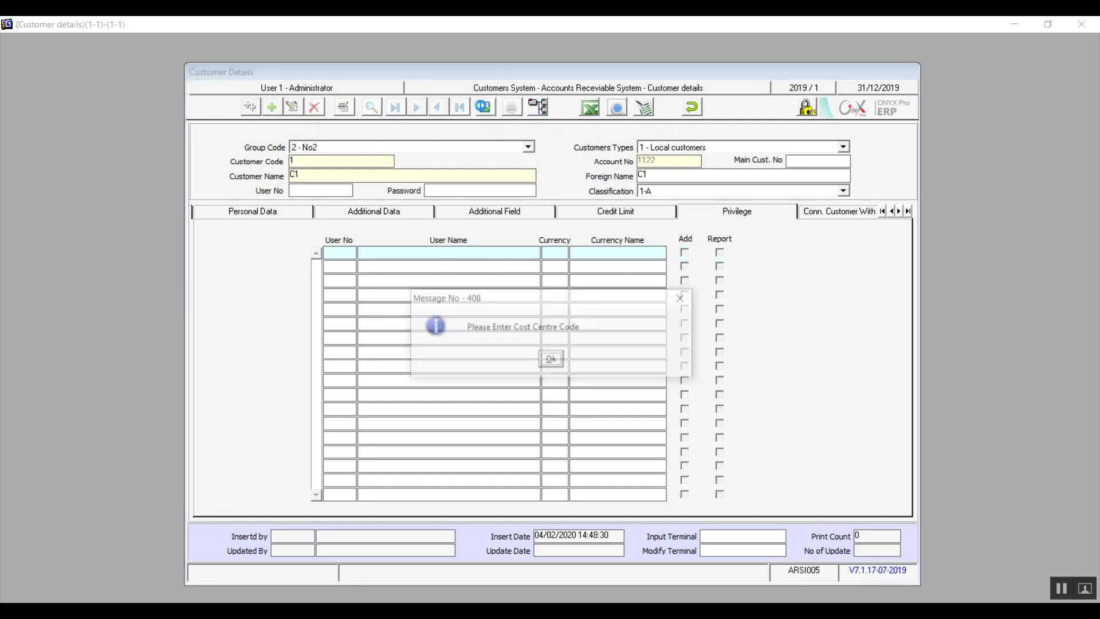
{"action": "left_click", "coordinate": [551, 359]}
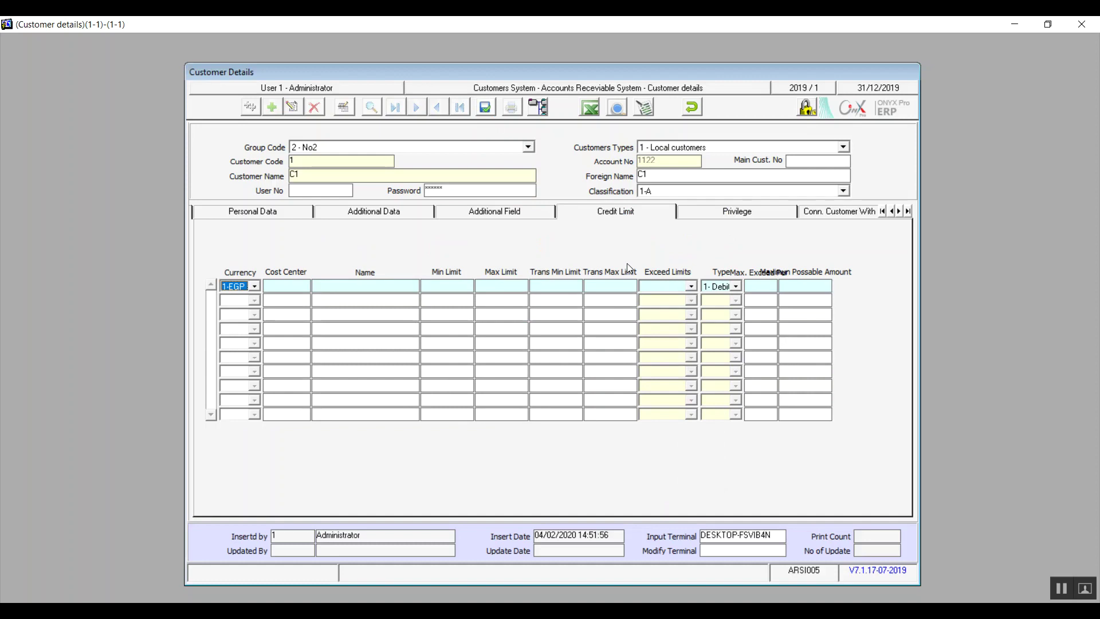
- Set the EGP credit limit row's cost center to 121 and open the customer's sales representative connections
{"action": "left_click", "coordinate": [299, 284]}
{"action": "key", "text": "F9"}
{"action": "double_click", "coordinate": [453, 287]}
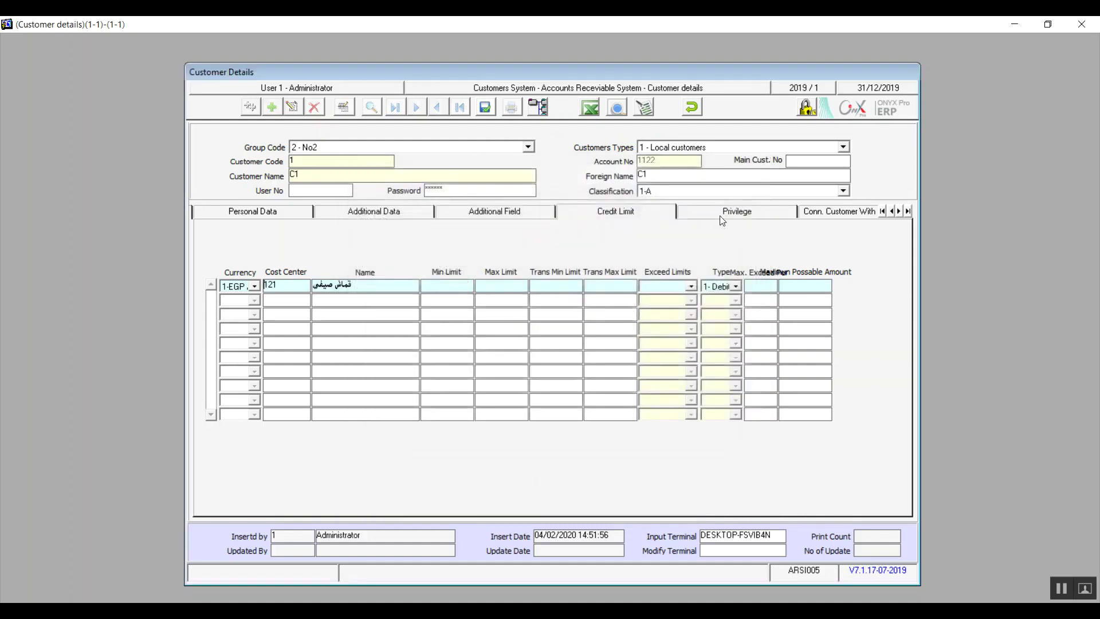
{"action": "left_click", "coordinate": [737, 213]}
{"action": "left_click", "coordinate": [812, 212]}
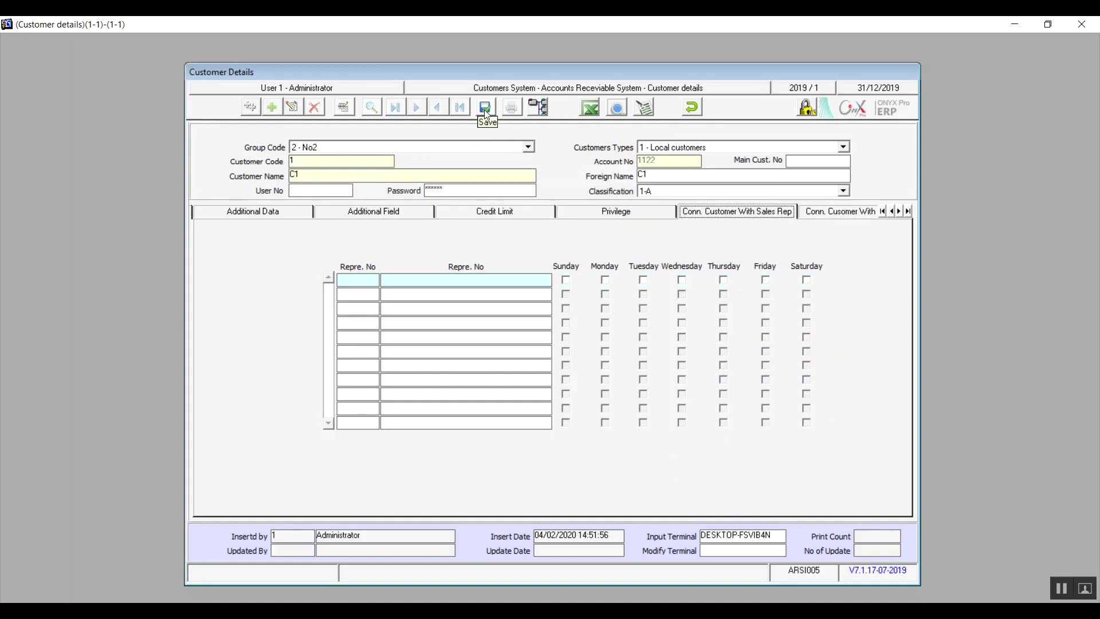
{"action": "left_click", "coordinate": [367, 282]}
{"action": "double_click", "coordinate": [367, 283]}
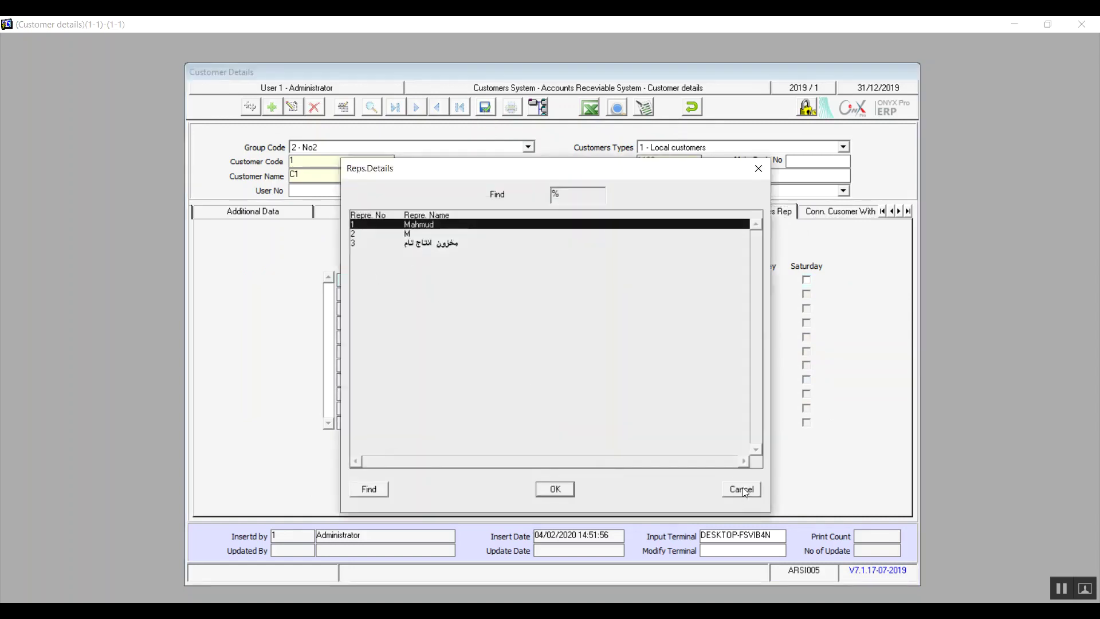
{"action": "left_click", "coordinate": [743, 488]}
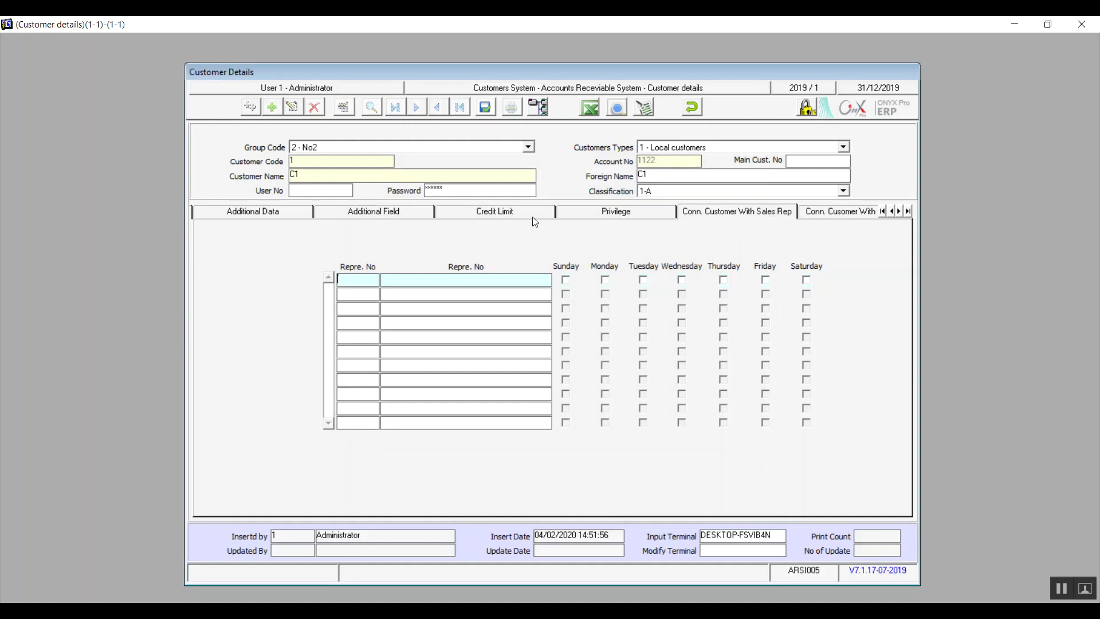
- Connect sales representative number 2 to the customer in the first row
{"action": "double_click", "coordinate": [375, 288]}
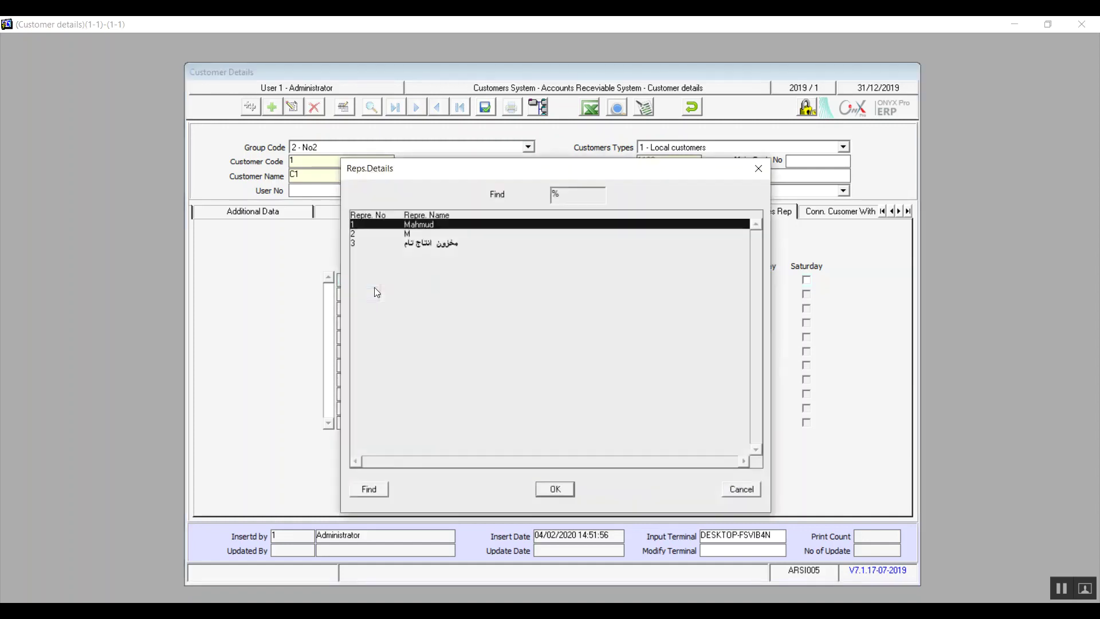
{"action": "double_click", "coordinate": [408, 234]}
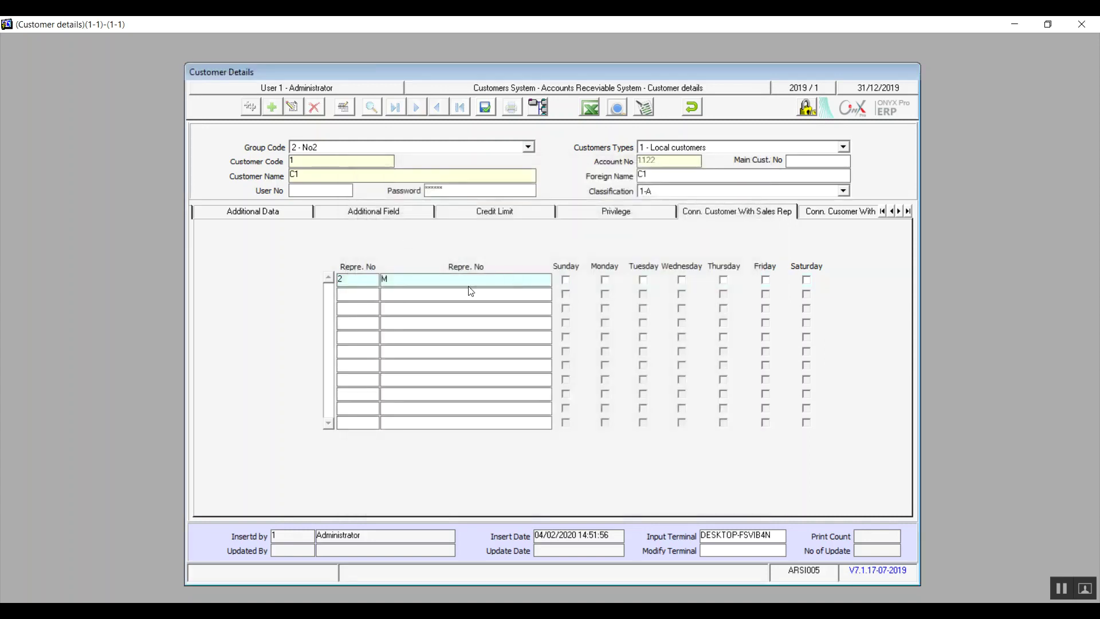
- Connect sales representative number 1 to the customer in the second row
{"action": "left_click", "coordinate": [371, 296]}
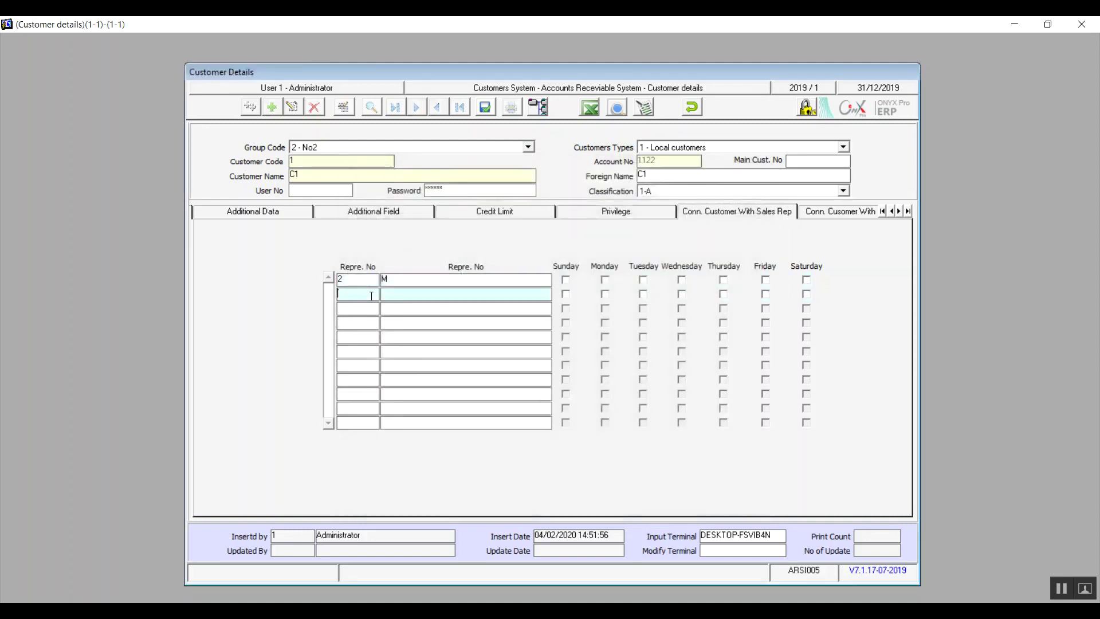
{"action": "double_click", "coordinate": [371, 295]}
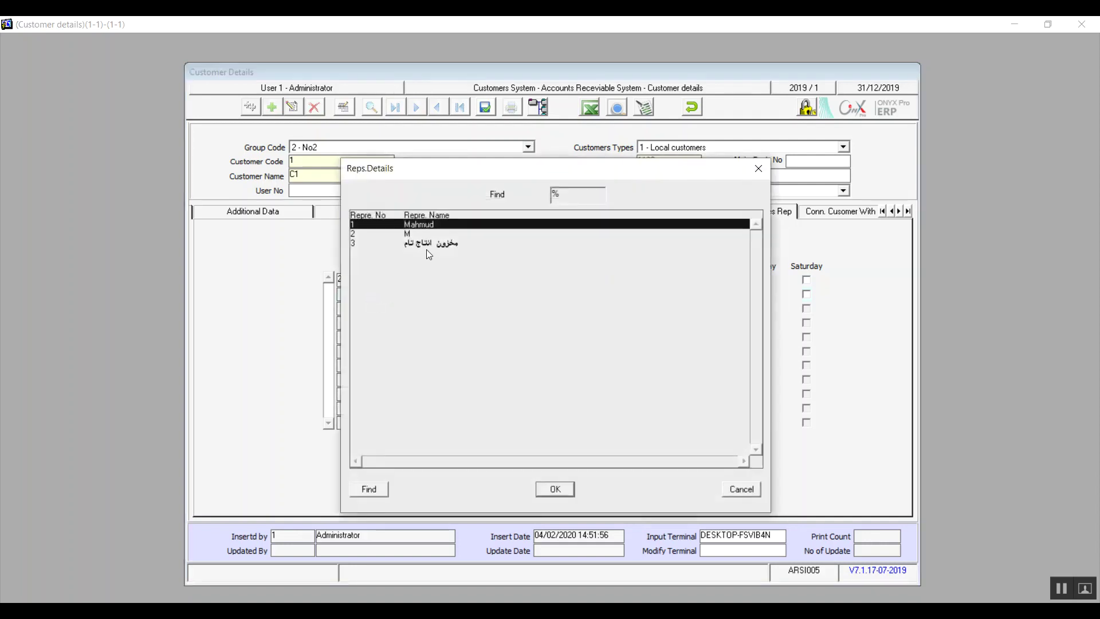
{"action": "double_click", "coordinate": [434, 226]}
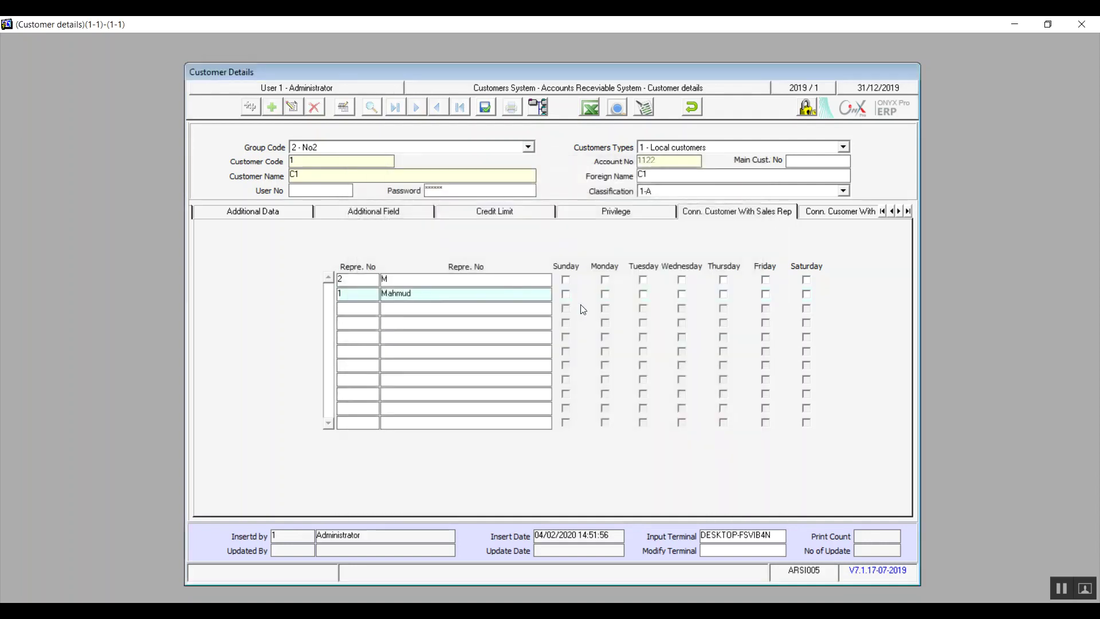
- Assign Sunday through Thursday to sales representative number 2 and Friday to sales representative number 1
{"action": "left_click", "coordinate": [565, 280]}
{"action": "left_click", "coordinate": [604, 280]}
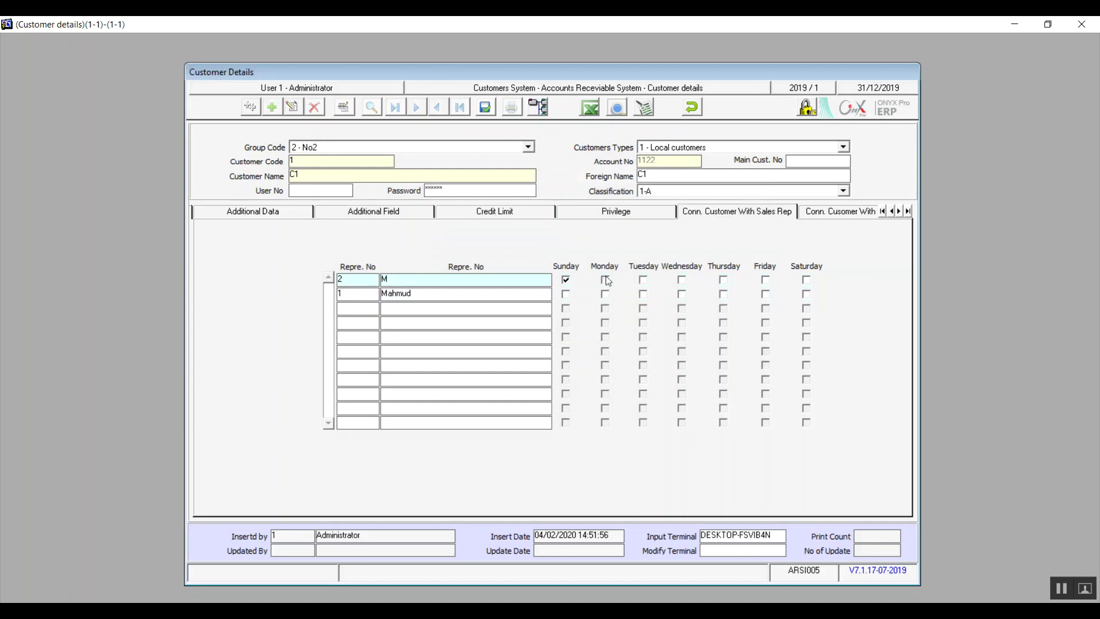
{"action": "left_click", "coordinate": [681, 280]}
{"action": "left_click", "coordinate": [765, 295]}
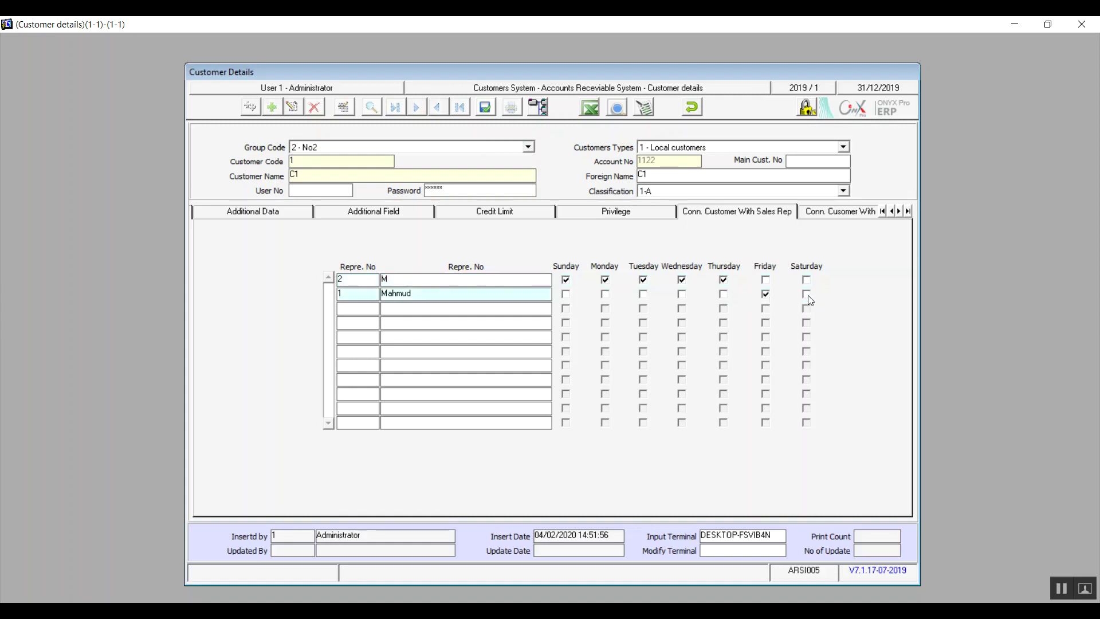
- Connect collector number 2 to the customer in the first row of the collector connections
{"action": "left_click", "coordinate": [823, 215]}
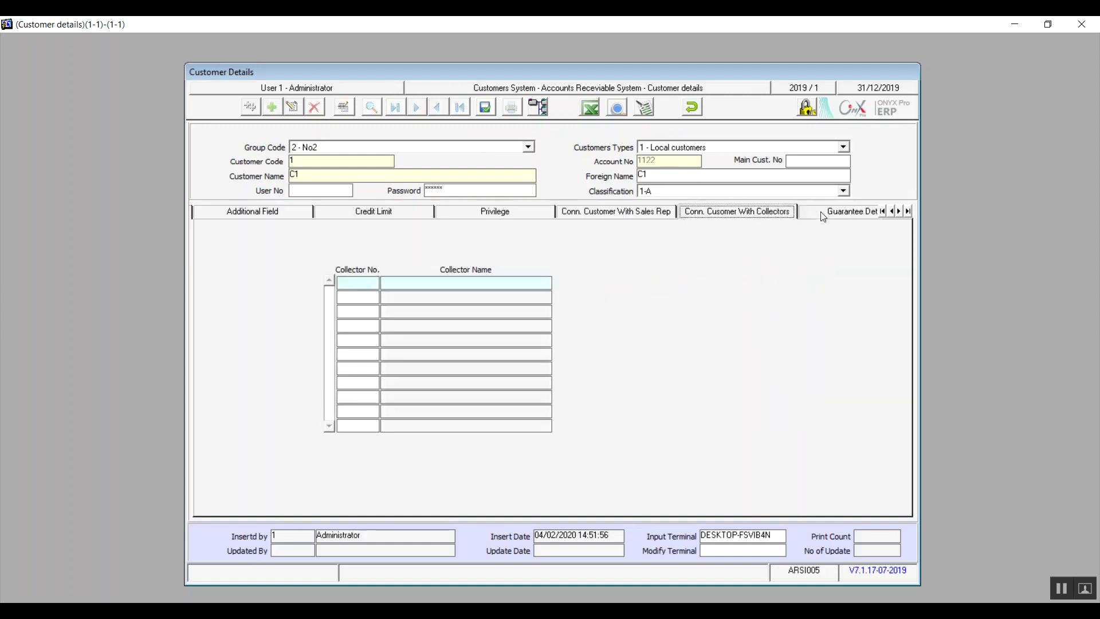
{"action": "left_click", "coordinate": [369, 281]}
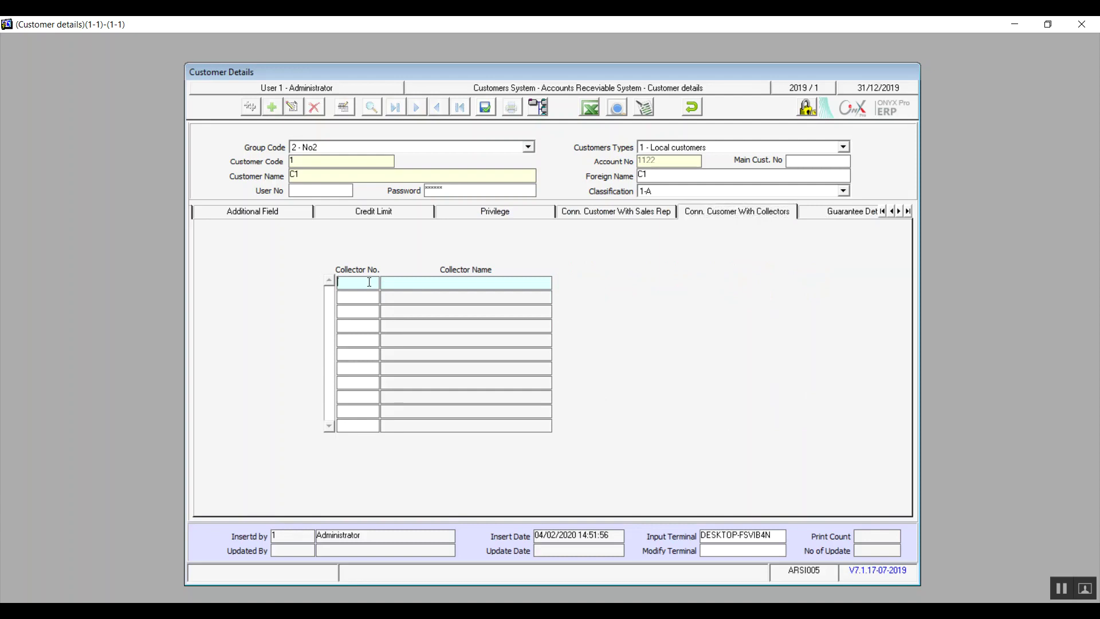
{"action": "double_click", "coordinate": [370, 282]}
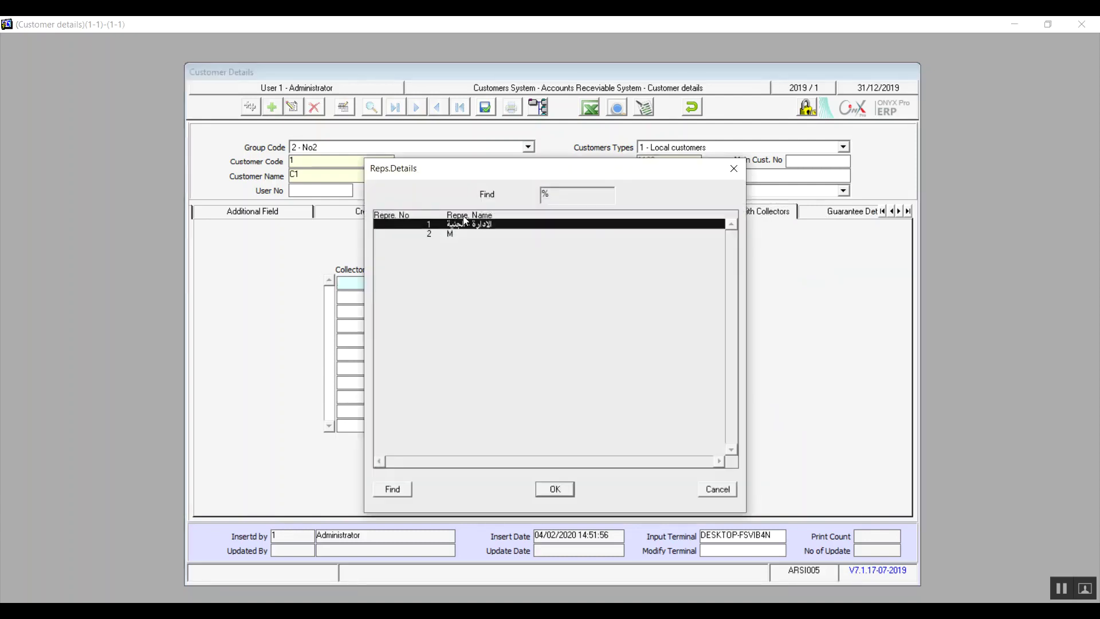
{"action": "double_click", "coordinate": [450, 232]}
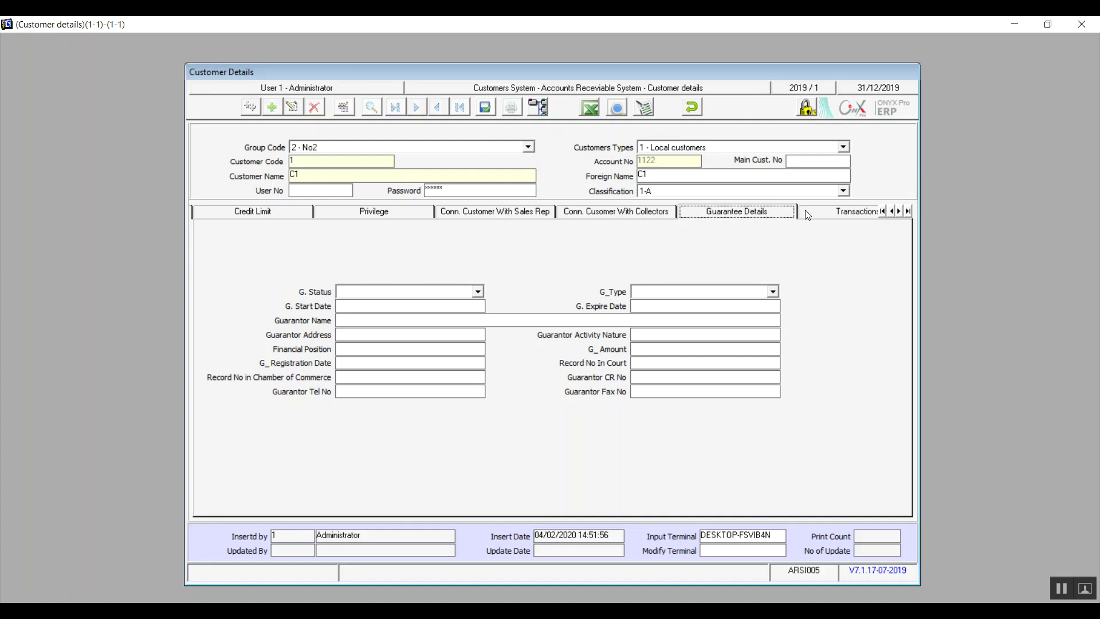
- Review the customer's transactions with their branch, currency, display method and document type filters, and view the customer's statistics
{"action": "left_click", "coordinate": [828, 213]}
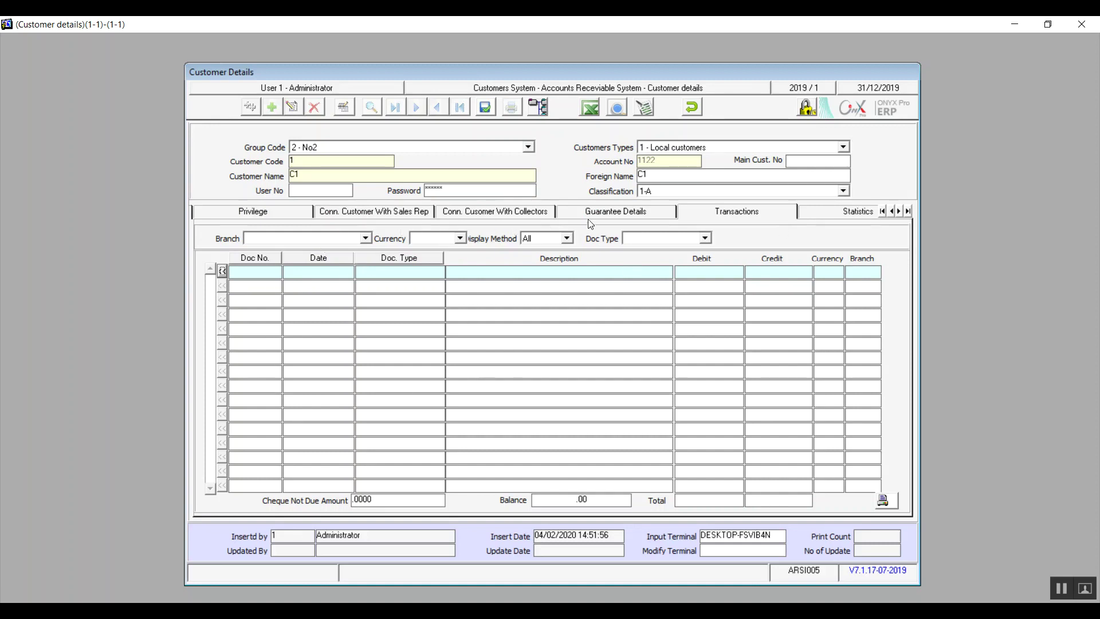
{"action": "left_click", "coordinate": [365, 240]}
{"action": "left_click", "coordinate": [365, 241]}
{"action": "left_click", "coordinate": [459, 236]}
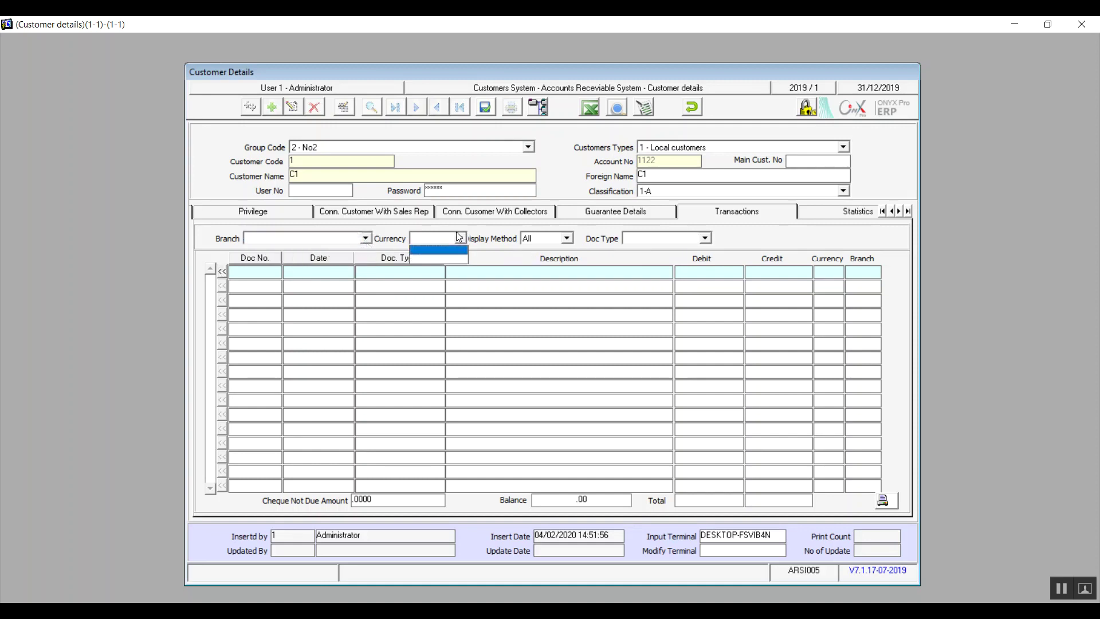
{"action": "left_click", "coordinate": [459, 236]}
{"action": "left_click", "coordinate": [568, 238]}
{"action": "left_click", "coordinate": [568, 239]}
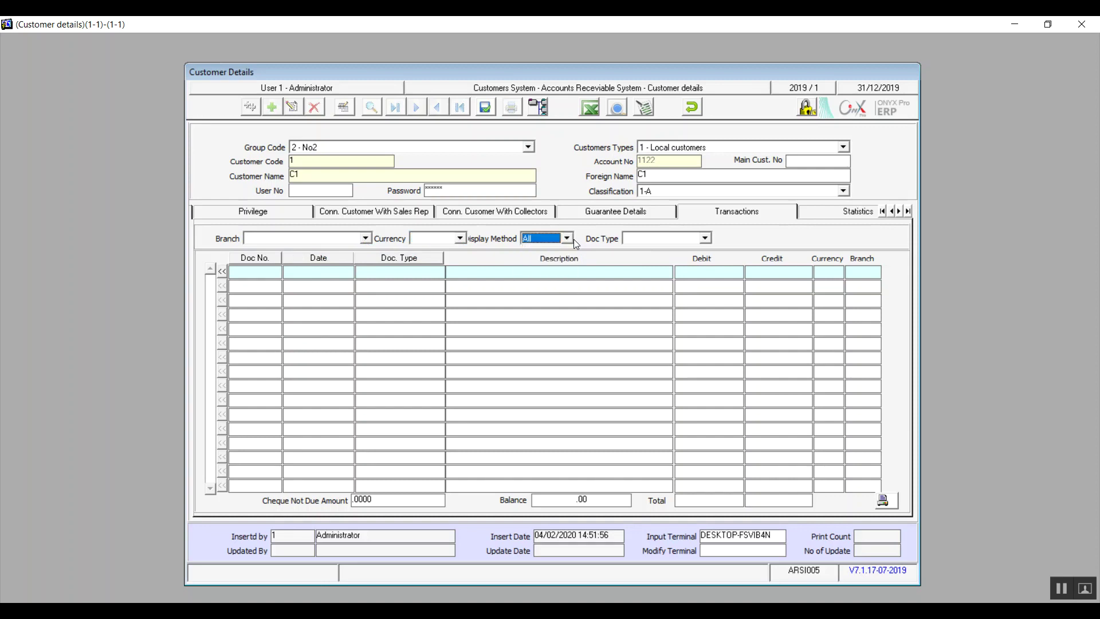
{"action": "left_click", "coordinate": [706, 237]}
{"action": "left_click", "coordinate": [706, 237]}
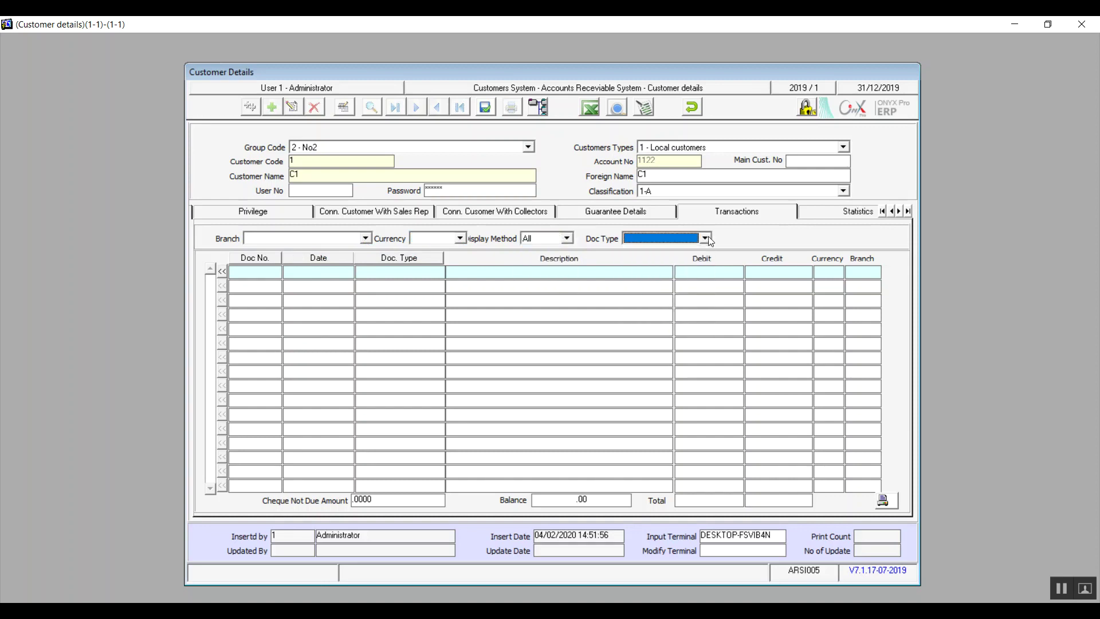
{"action": "left_click", "coordinate": [826, 211]}
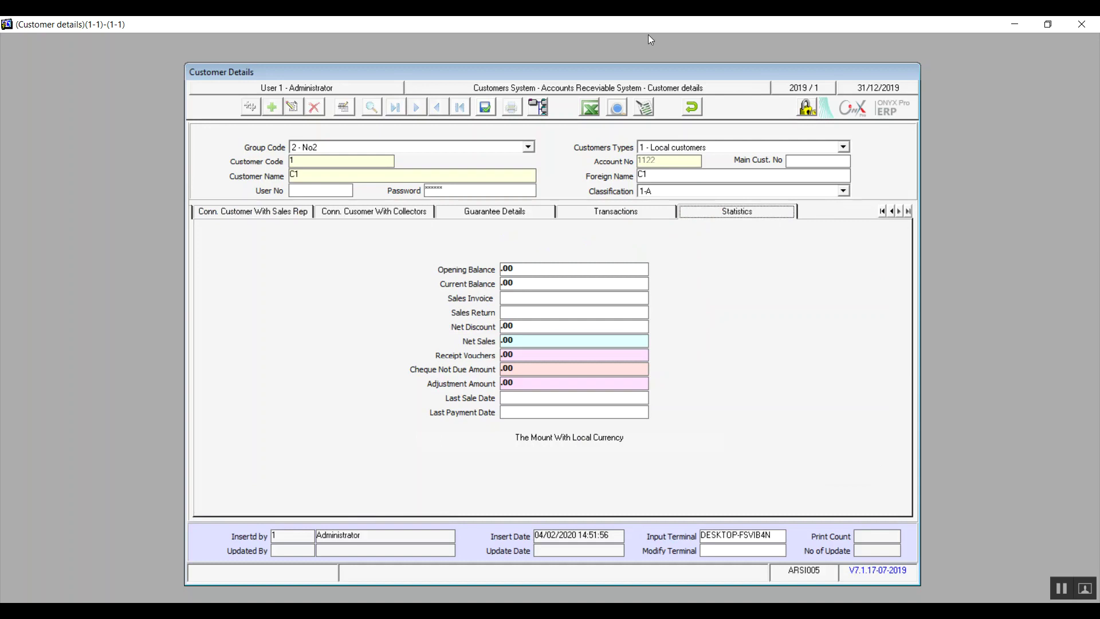
- Try to save the customer record, cancel the entry and close the customer details form
{"action": "left_click", "coordinate": [484, 107]}
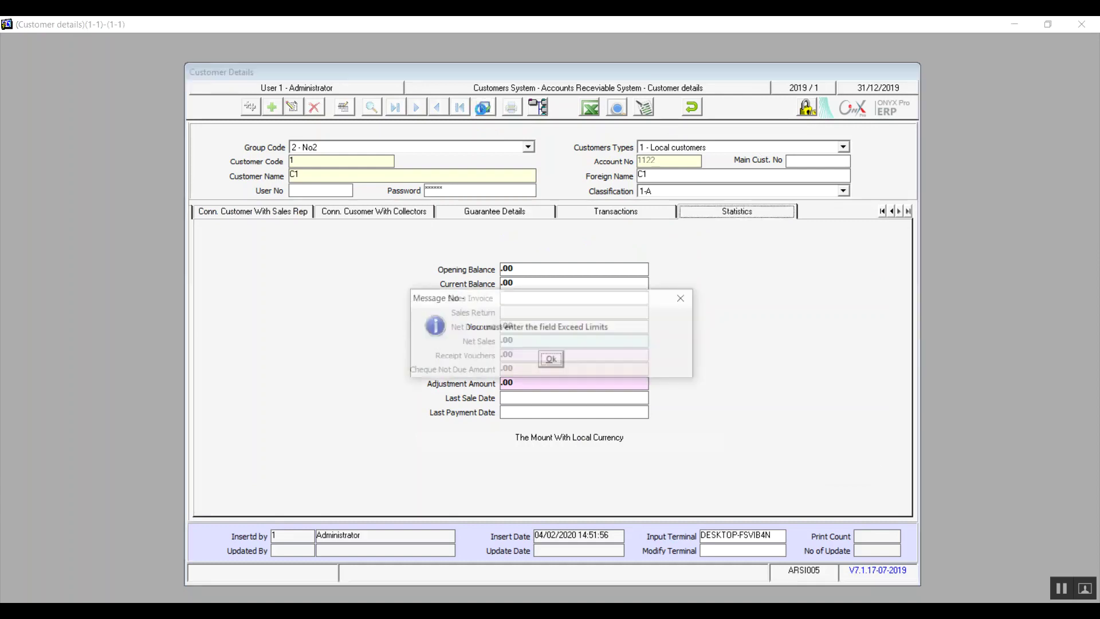
{"action": "left_click", "coordinate": [551, 361]}
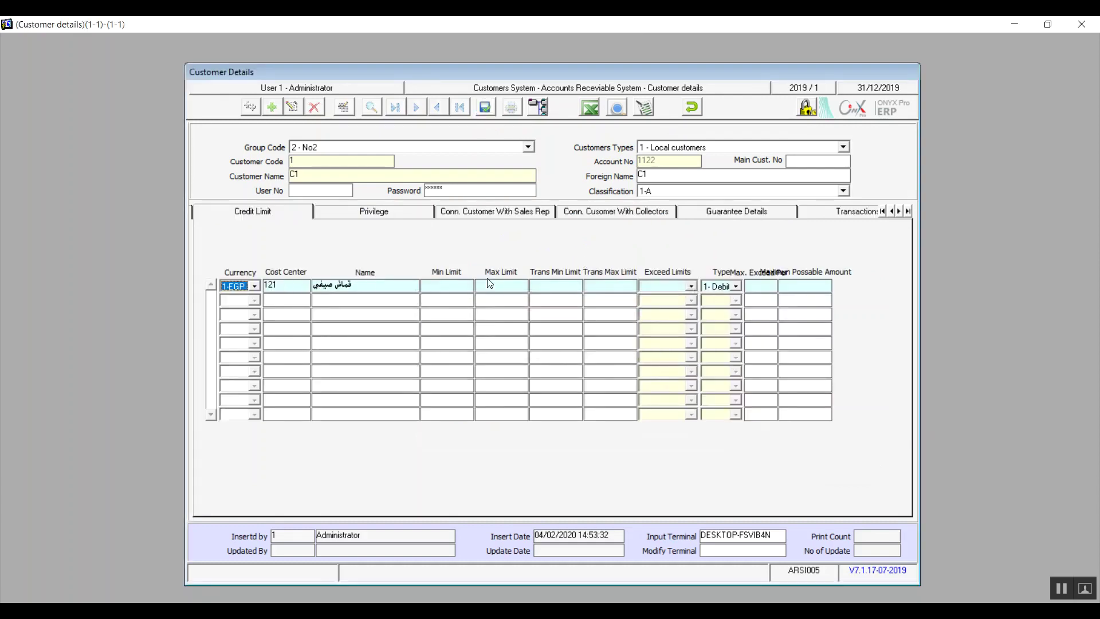
{"action": "left_click", "coordinate": [692, 107]}
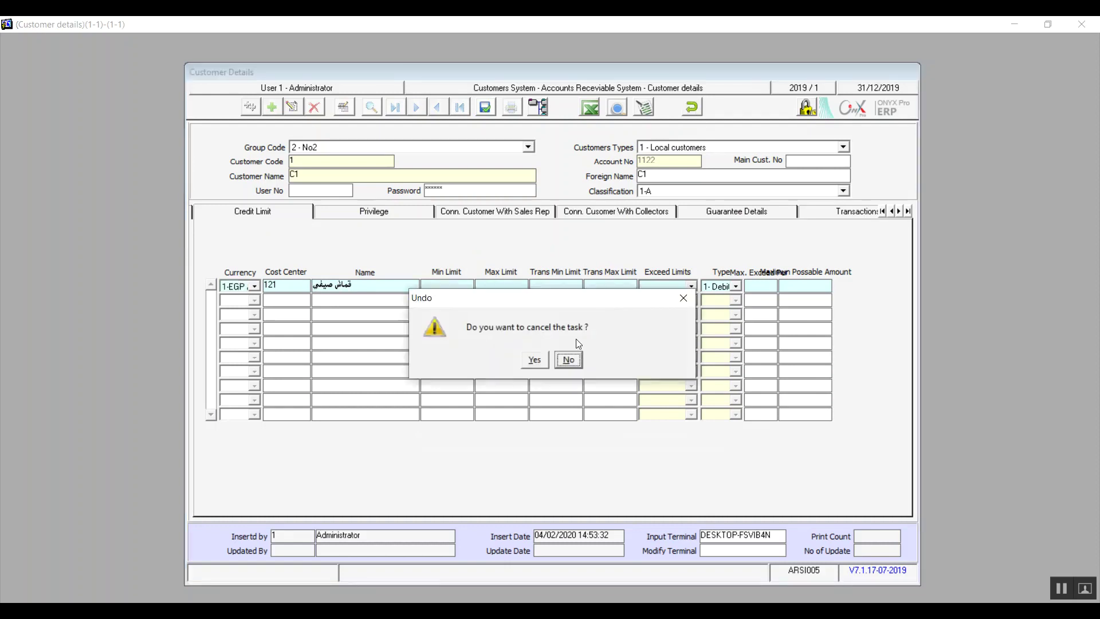
{"action": "left_click", "coordinate": [534, 360]}
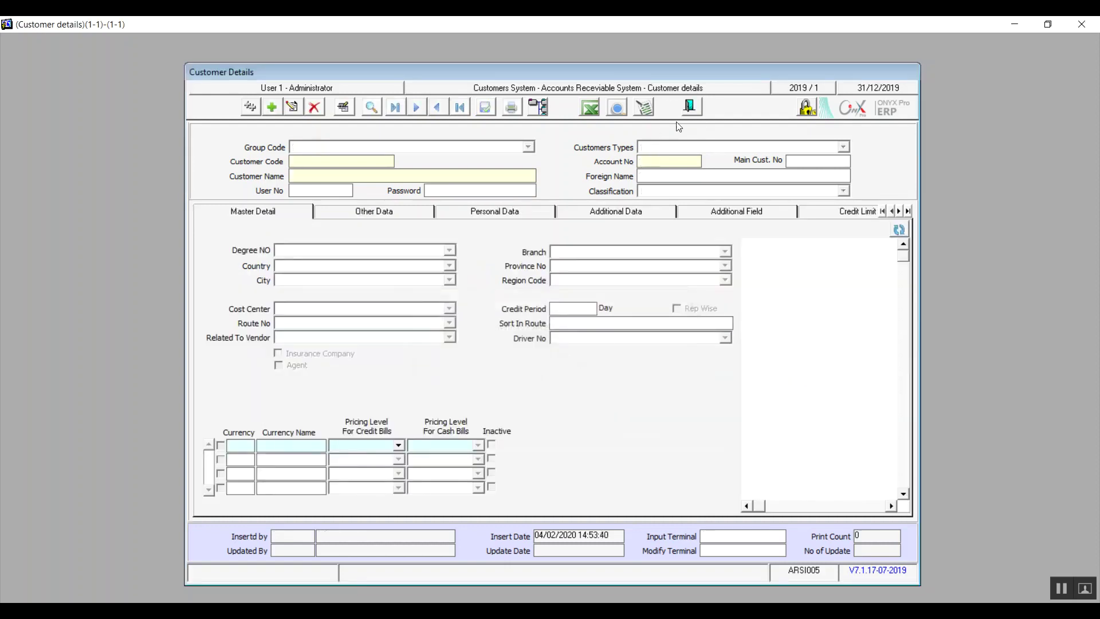
{"action": "left_click", "coordinate": [691, 107]}
- Start a new Customers Appraisal document to view its fields, discard it and close the form
{"action": "double_click", "coordinate": [303, 370]}
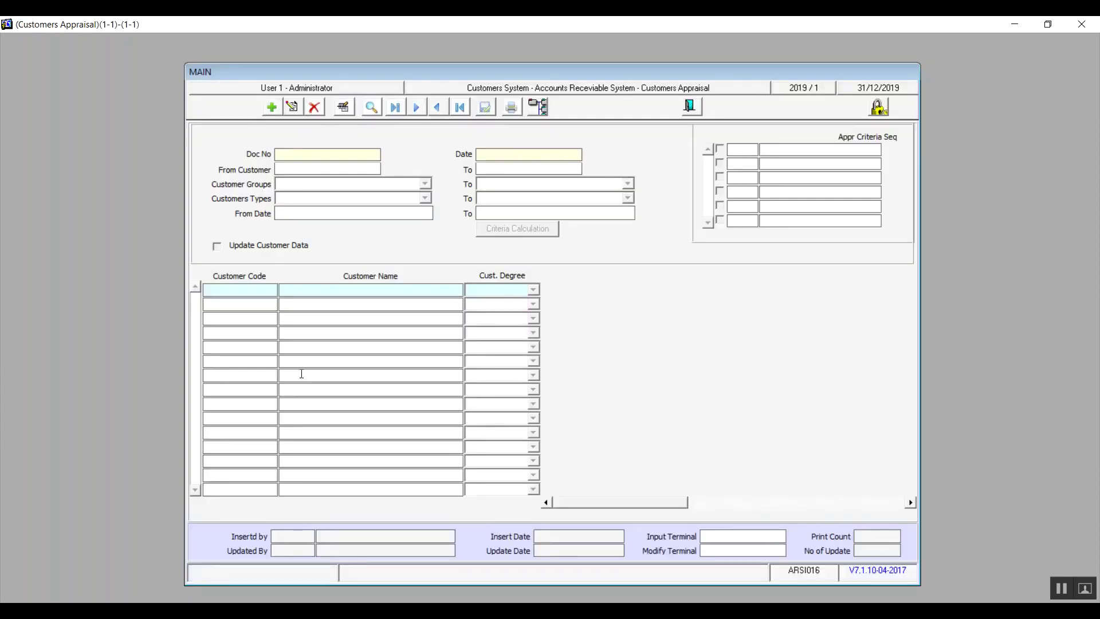
{"action": "left_click", "coordinate": [272, 108]}
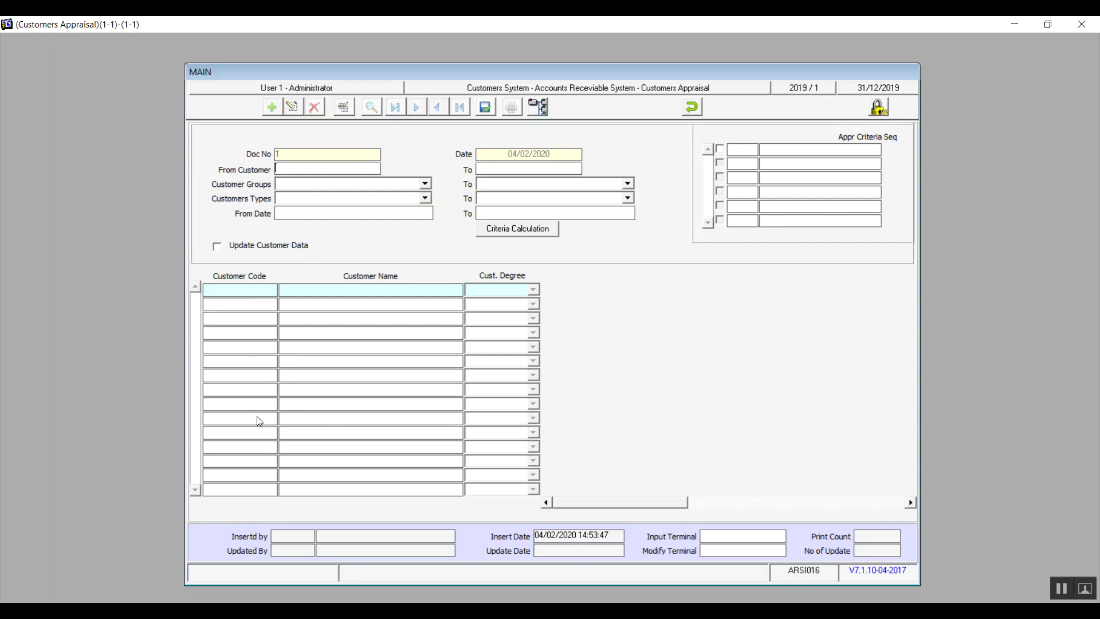
{"action": "left_click", "coordinate": [691, 107]}
{"action": "left_click", "coordinate": [534, 360]}
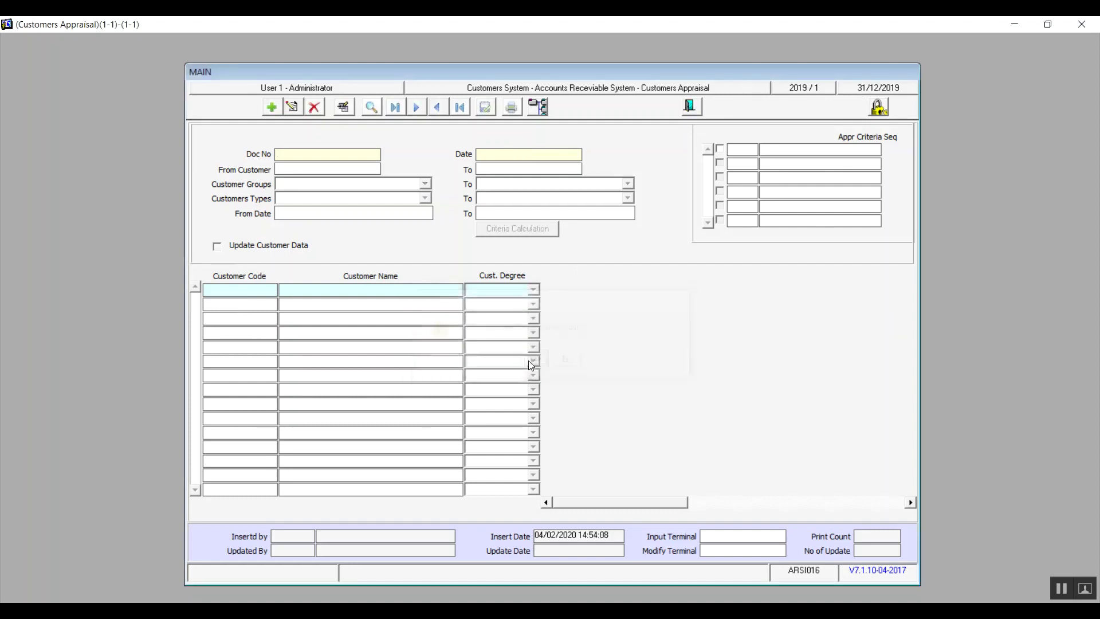
{"action": "left_click", "coordinate": [691, 108]}
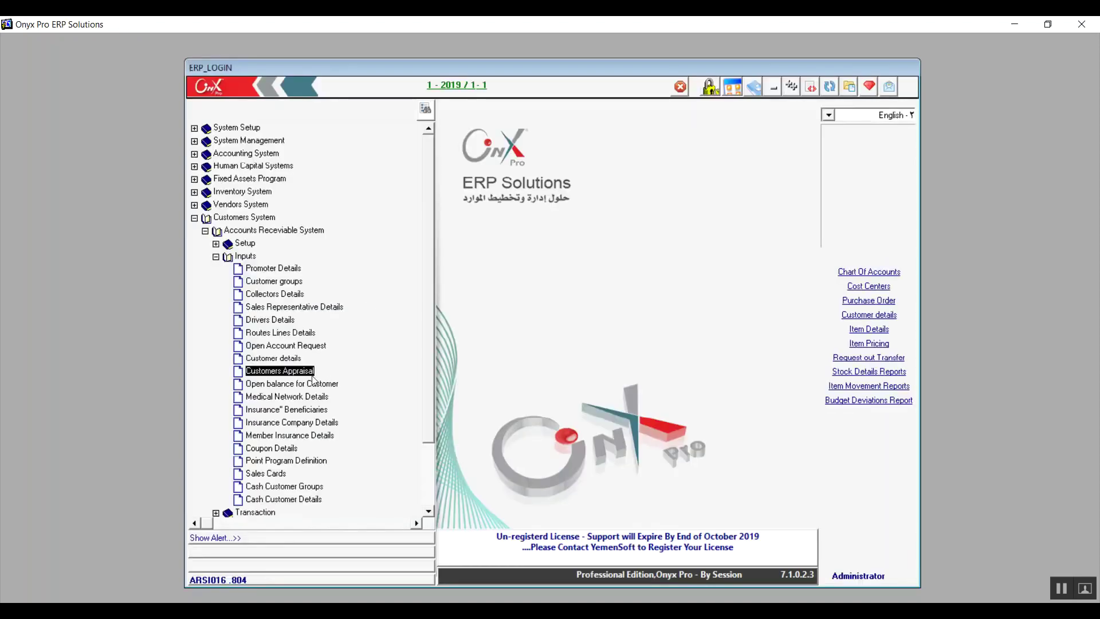
- Start a new entry in the Open balance for Customer form and view its Excel import option and required column order
{"action": "left_click", "coordinate": [308, 384]}
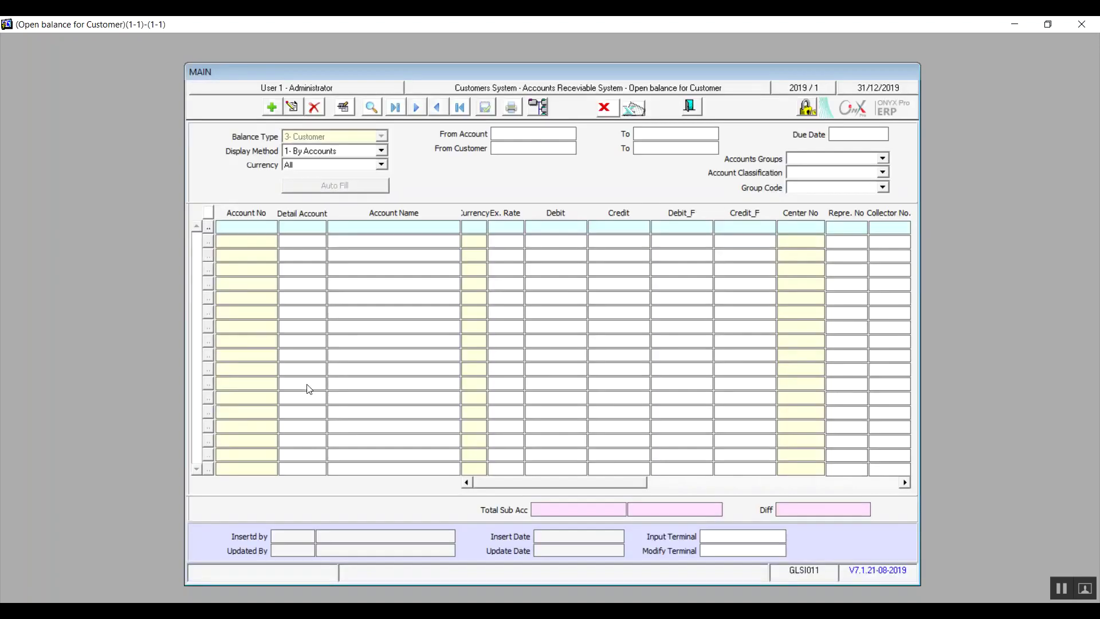
{"action": "left_click", "coordinate": [276, 110]}
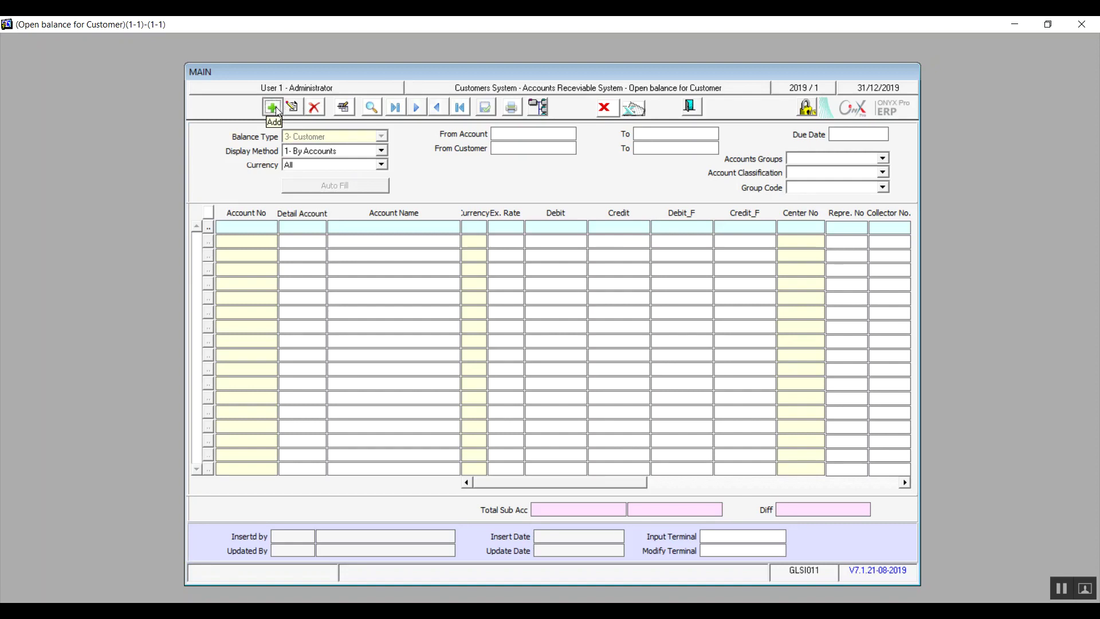
{"action": "left_click", "coordinate": [631, 109]}
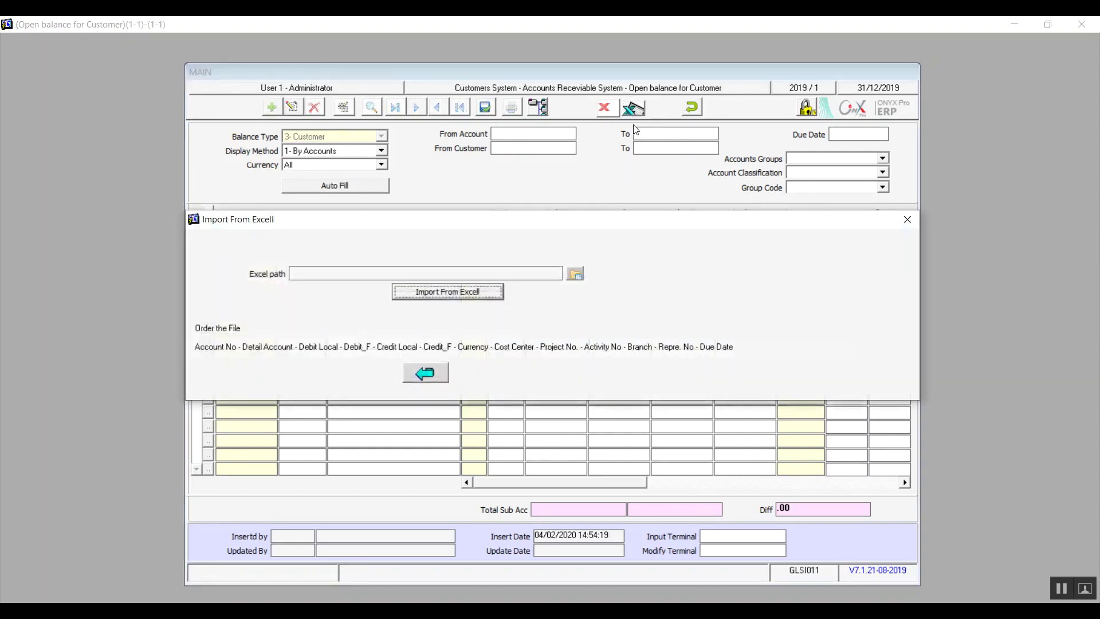
{"action": "left_click", "coordinate": [907, 219]}
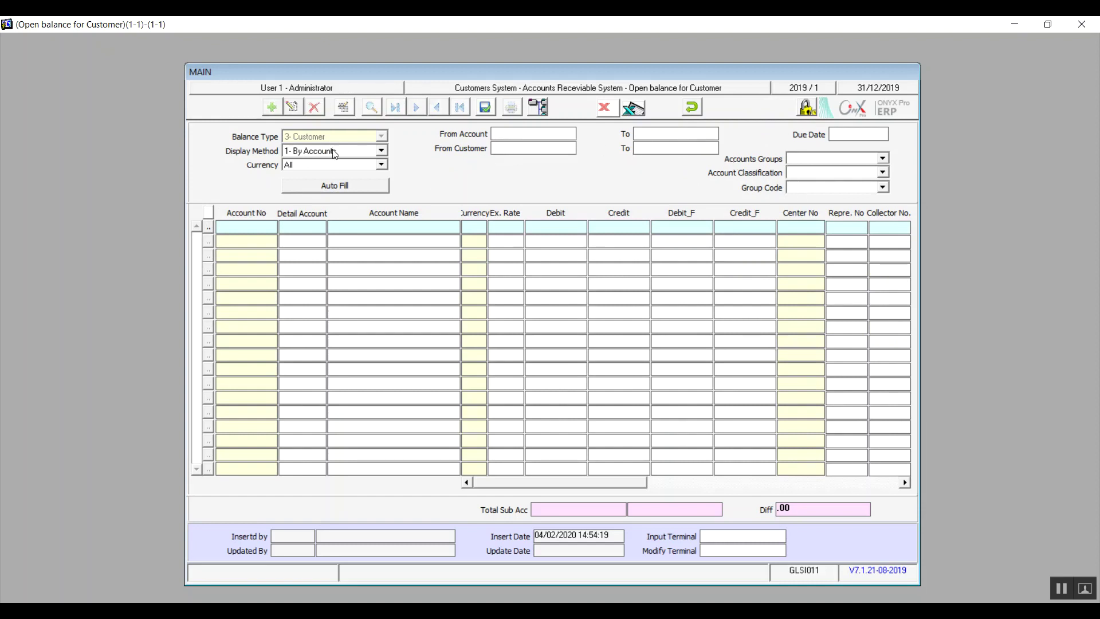
- Try to fill the first opening balance row with account 1122 and a detail account
{"action": "left_click", "coordinate": [342, 188]}
{"action": "double_click", "coordinate": [248, 228]}
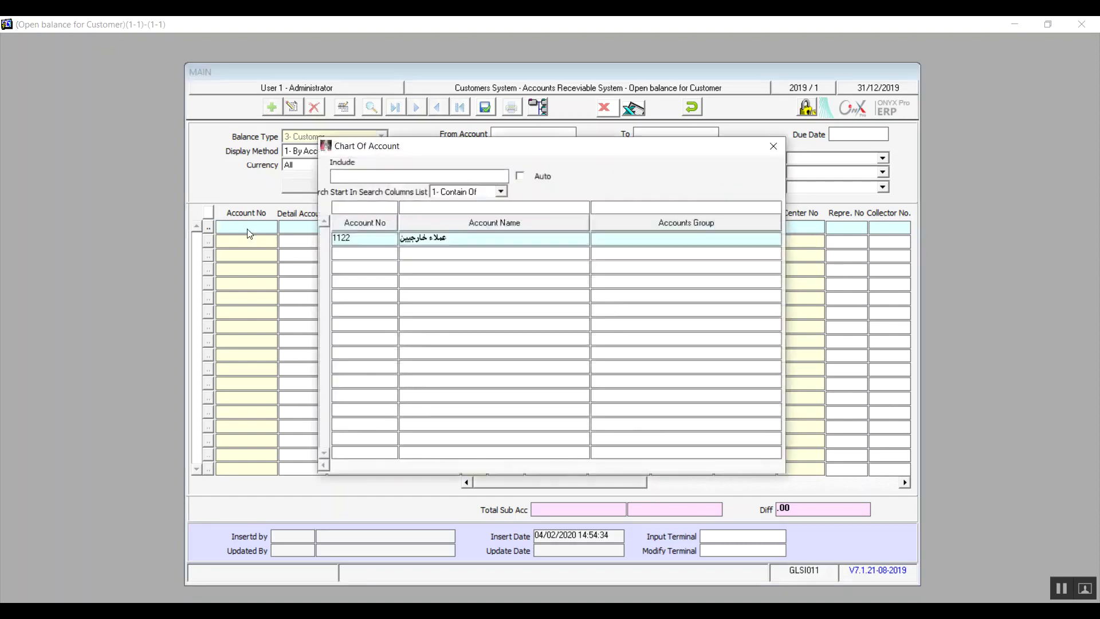
{"action": "double_click", "coordinate": [467, 238]}
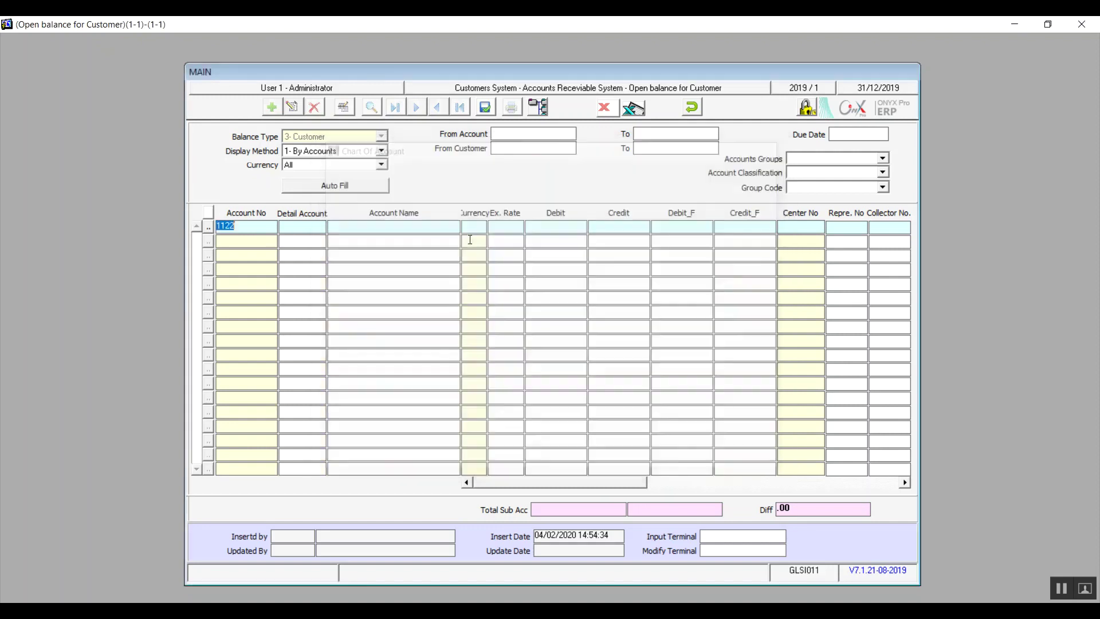
{"action": "left_click", "coordinate": [312, 228]}
{"action": "left_click", "coordinate": [552, 361]}
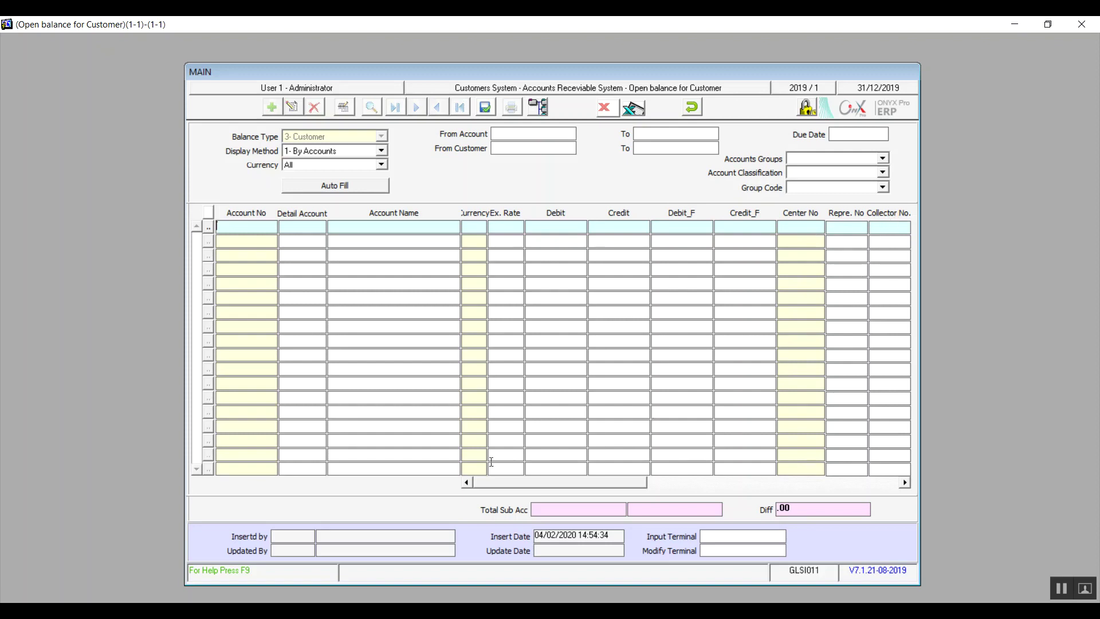
- View the representative list for the first opening balance row, cancel the entry and close the form
{"action": "left_click", "coordinate": [831, 228]}
{"action": "key", "text": "F9"}
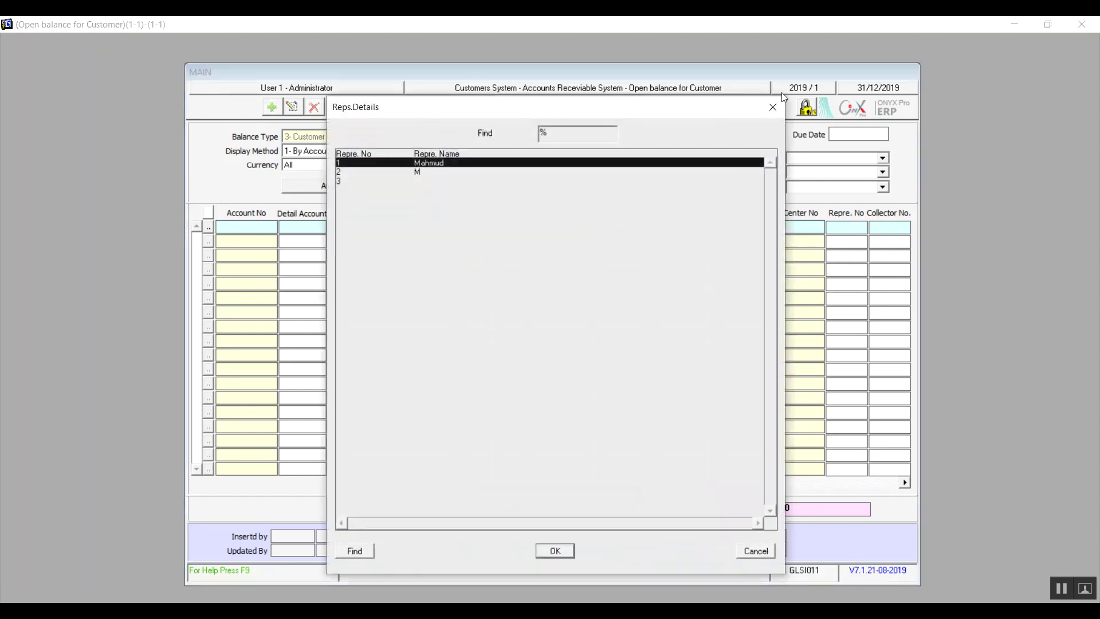
{"action": "left_click", "coordinate": [775, 106]}
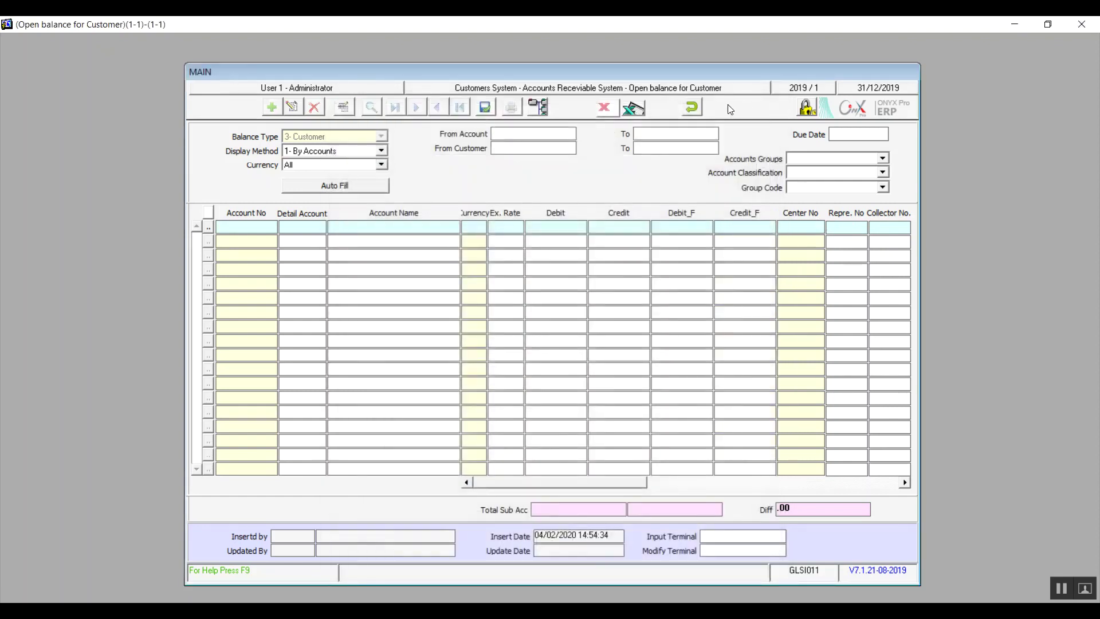
{"action": "left_click", "coordinate": [693, 107]}
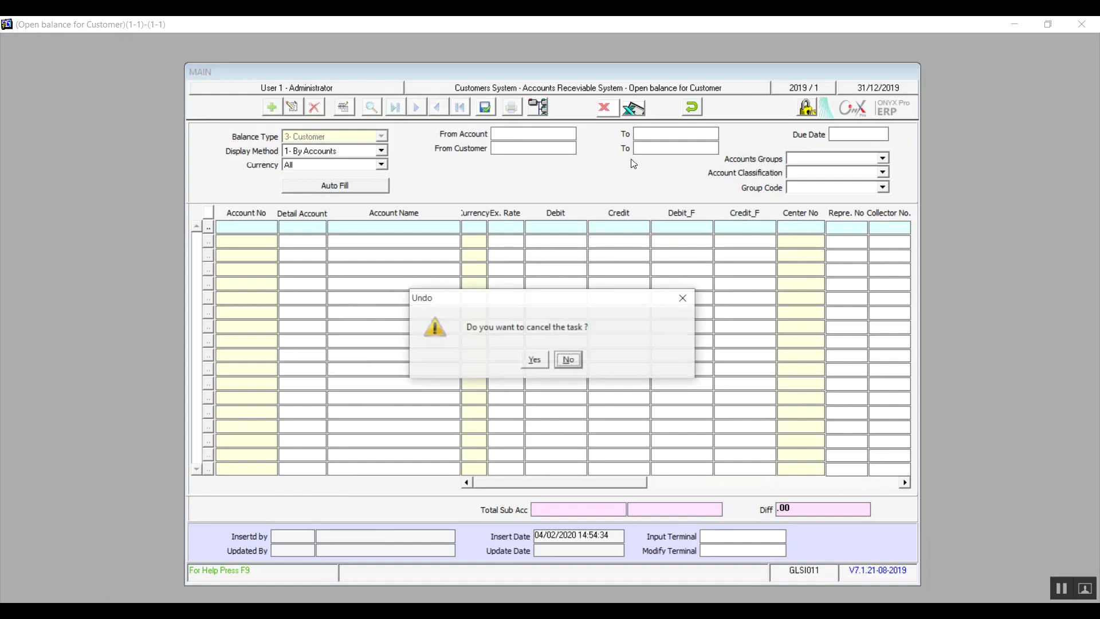
{"action": "left_click", "coordinate": [535, 359]}
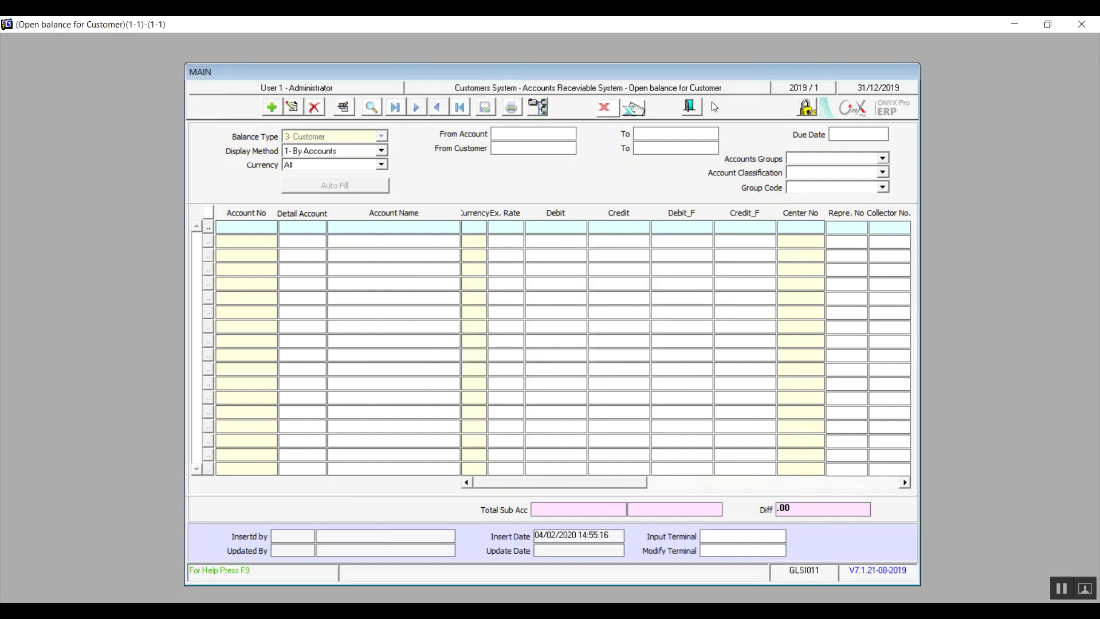
{"action": "left_click", "coordinate": [692, 106]}
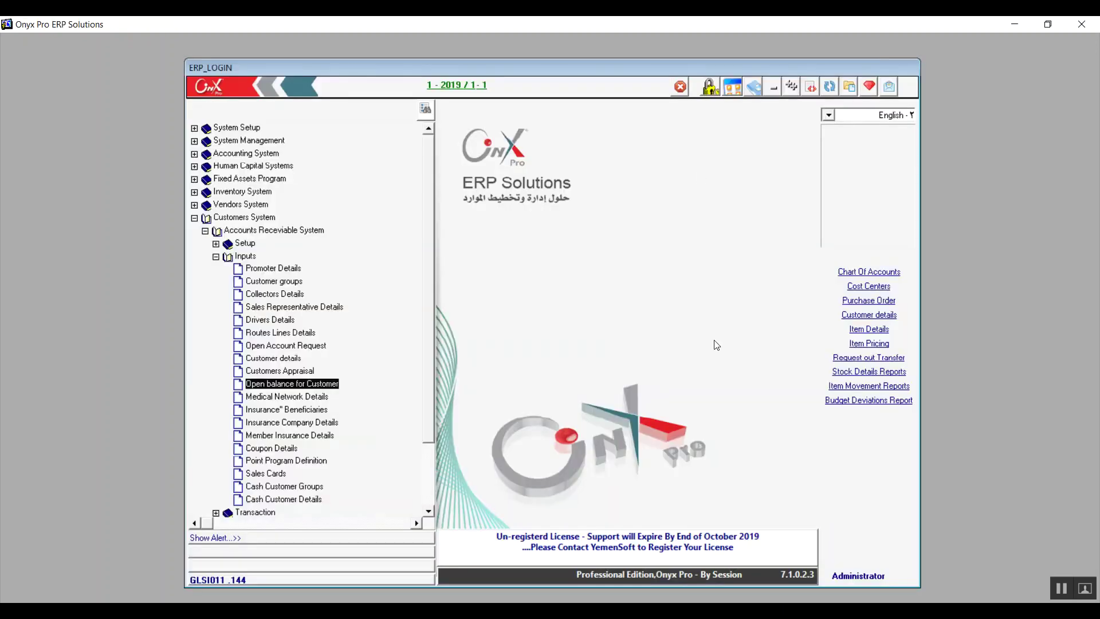